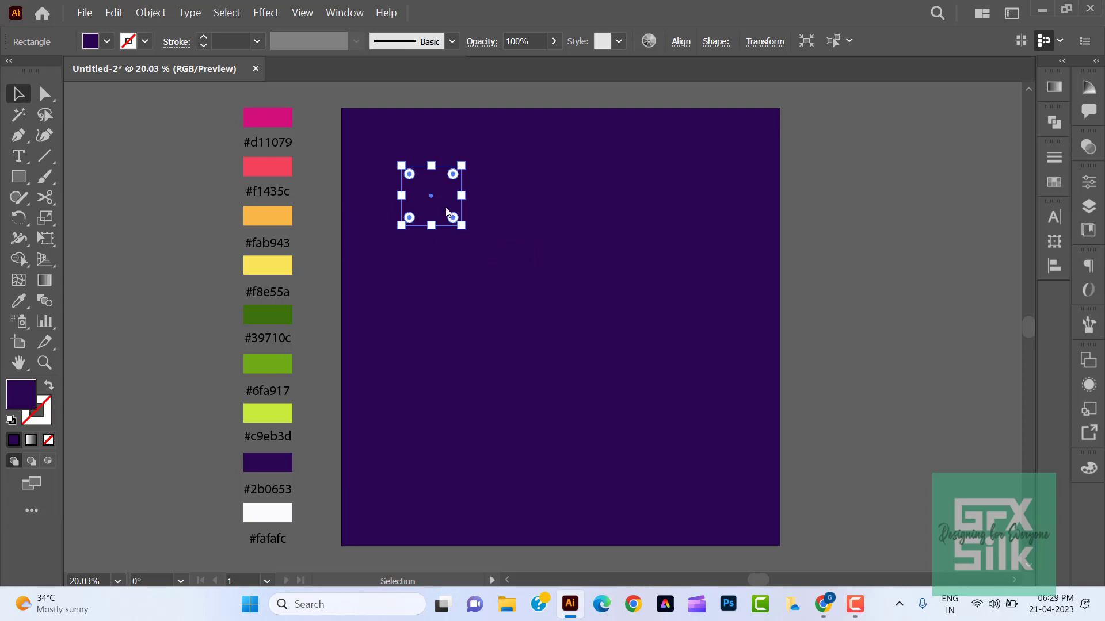
# - Fill the small square with a linear gradient and colour its starting stop with the magenta #d11079 swatch
pyautogui.click(1052, 90)
pyautogui.click(856, 115)
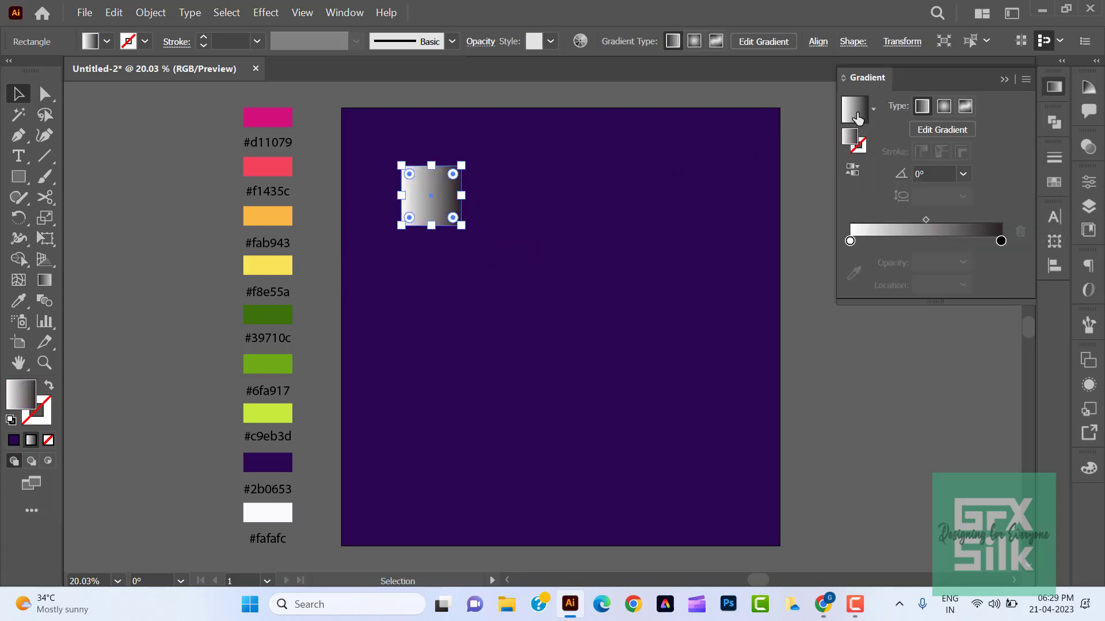
pyautogui.doubleClick(851, 241)
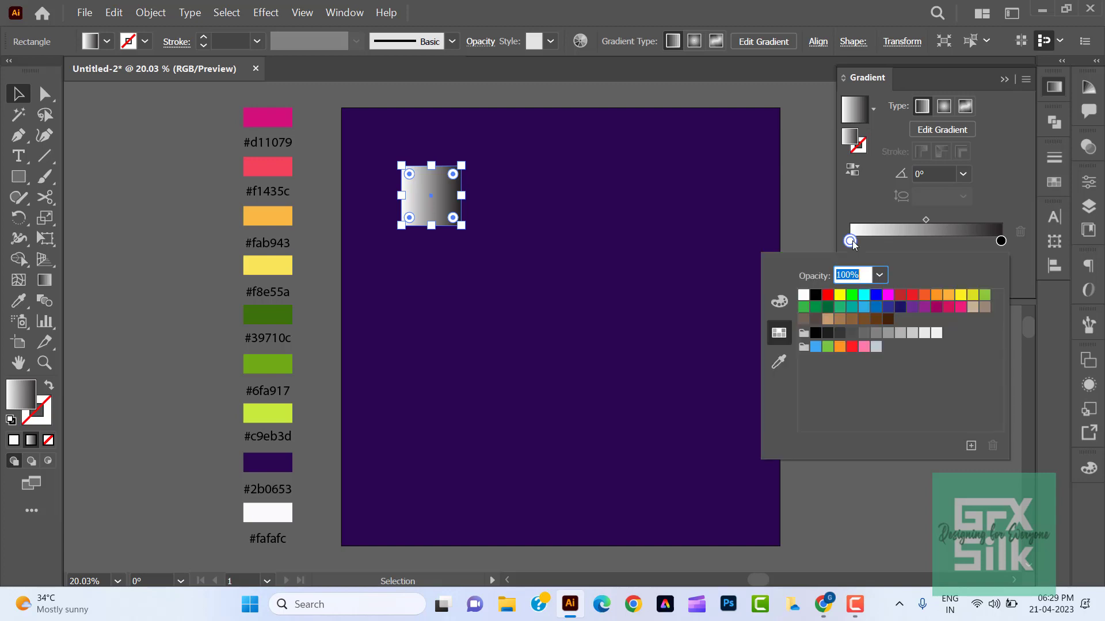
pyautogui.click(780, 362)
pyautogui.click(270, 115)
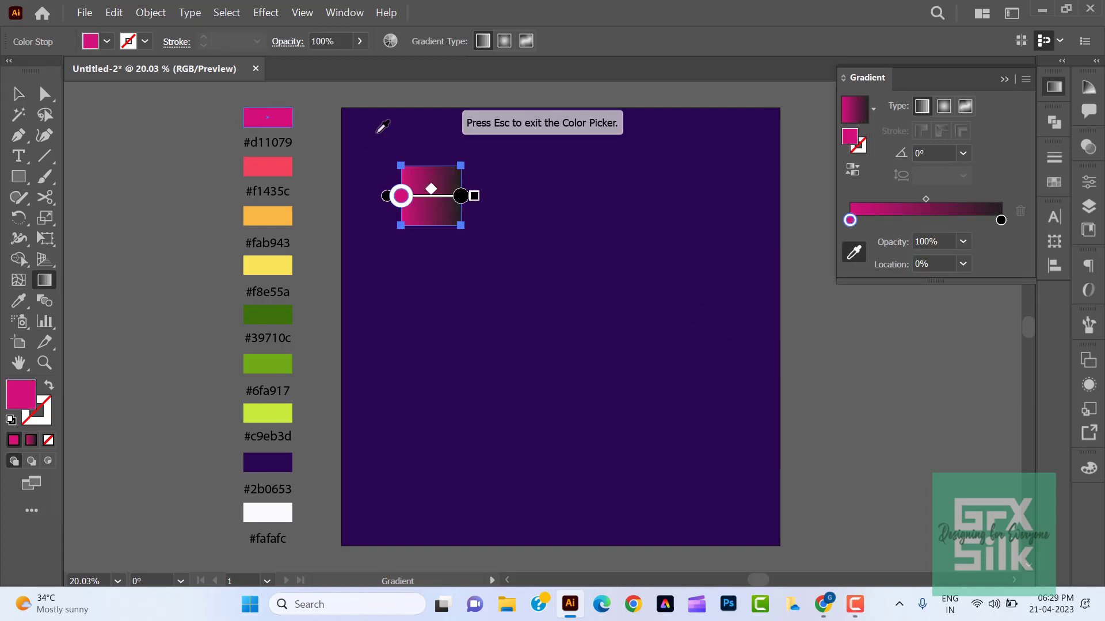
# - Add a gradient stop at about 27% sampled from the #f1435c swatch and another at about 59% sampled from #fab943
pyautogui.doubleClick(890, 221)
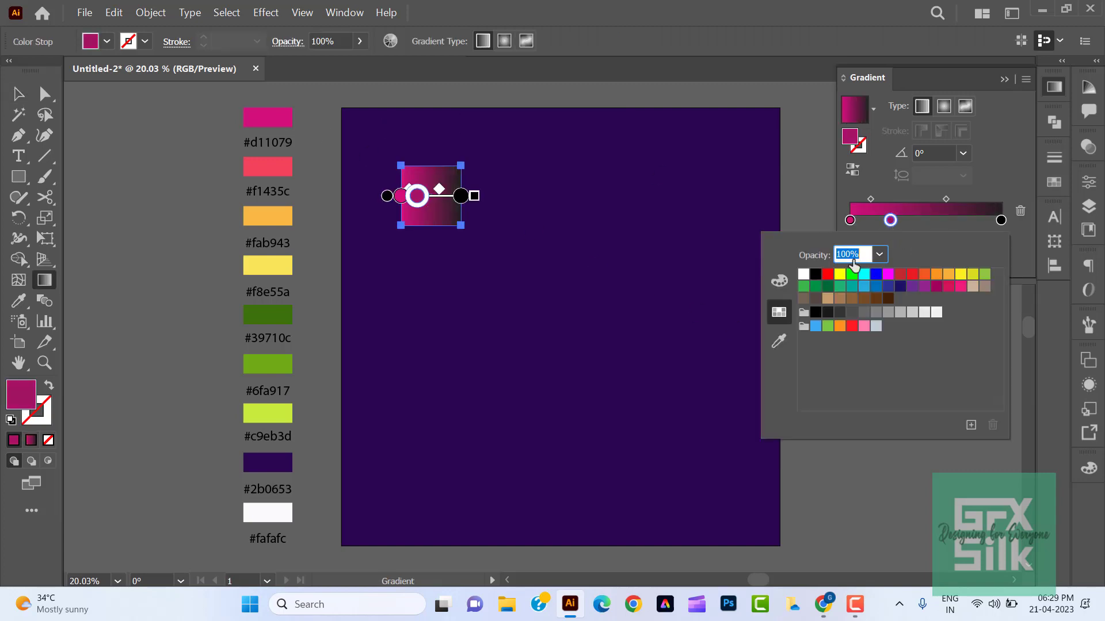
pyautogui.click(775, 345)
pyautogui.click(267, 167)
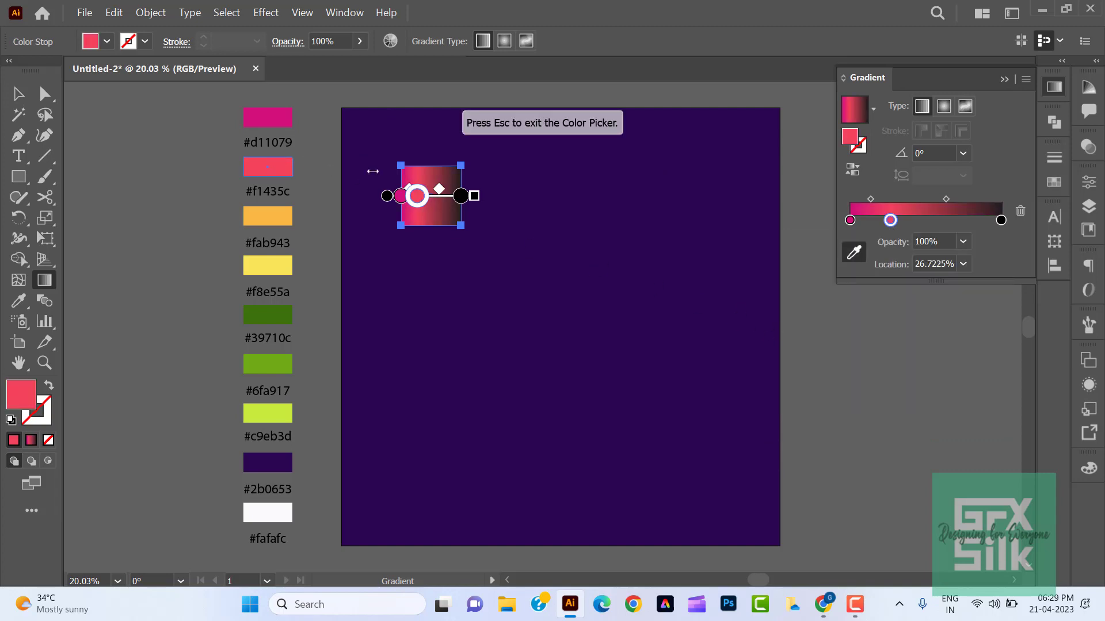
pyautogui.click(1000, 221)
pyautogui.click(940, 221)
pyautogui.doubleClick(940, 221)
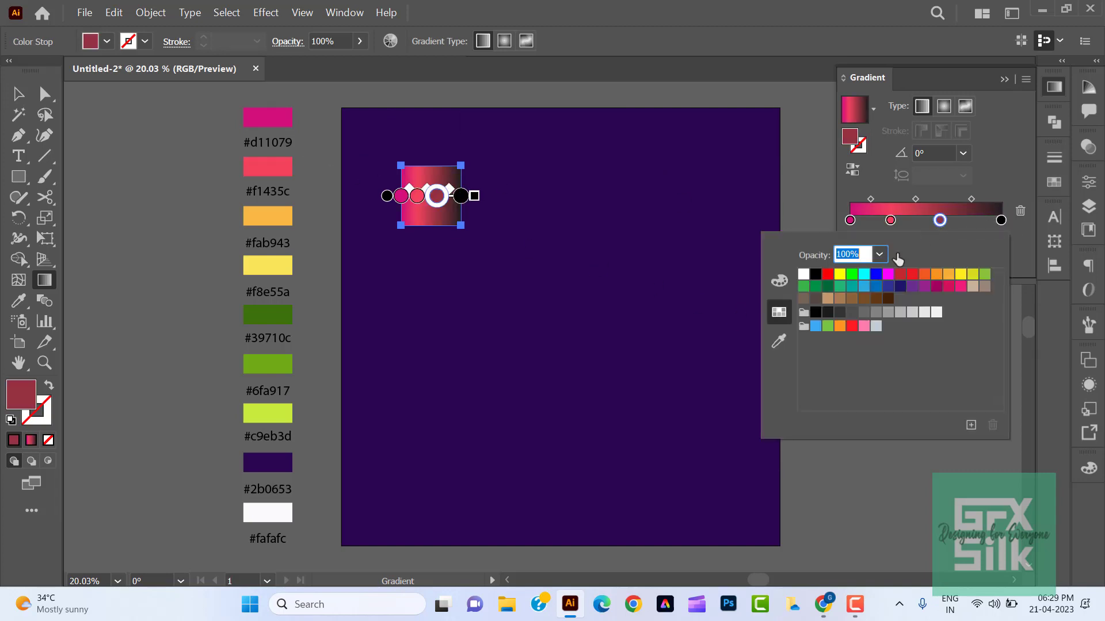
pyautogui.click(776, 345)
pyautogui.click(267, 216)
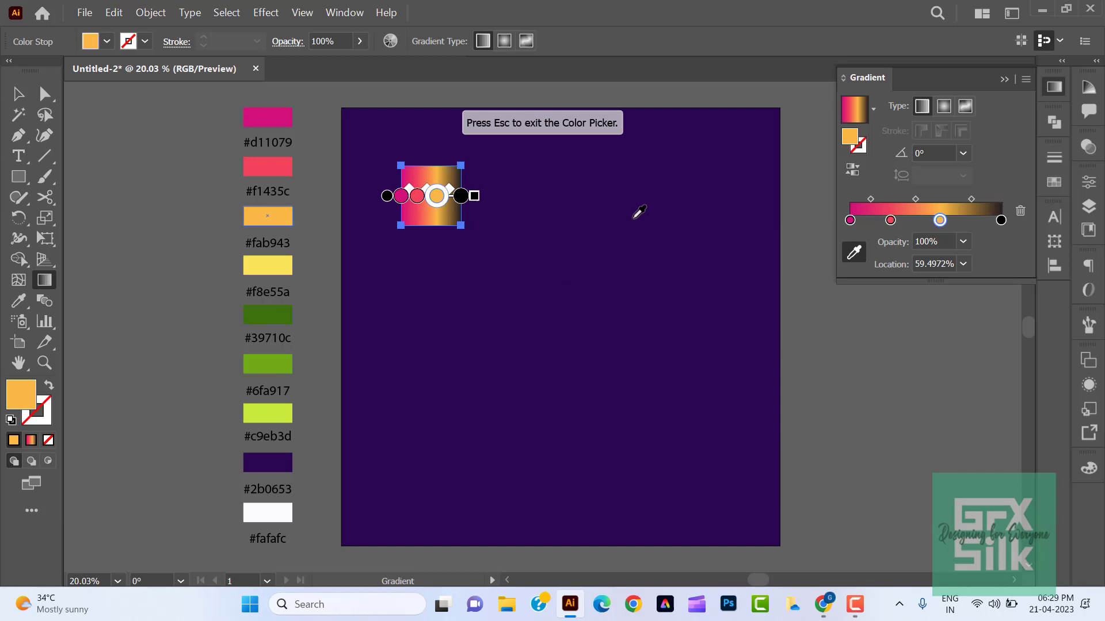
# - Recolour the black end stop of the gradient with the yellow #f8e55a swatch
pyautogui.click(1000, 220)
pyautogui.doubleClick(1001, 221)
pyautogui.click(778, 340)
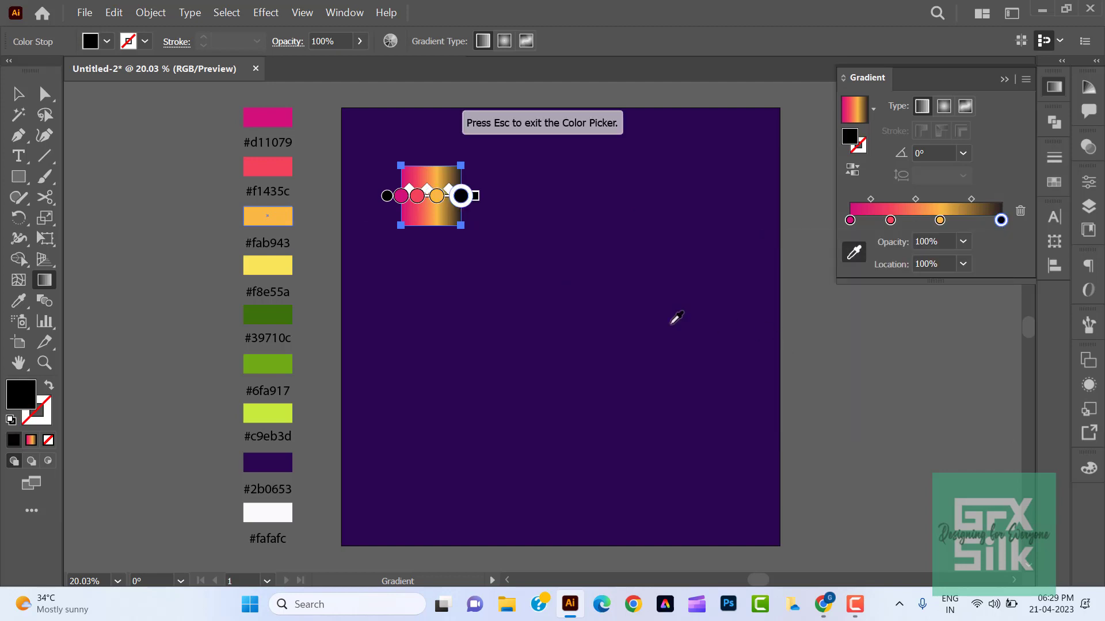
pyautogui.click(267, 265)
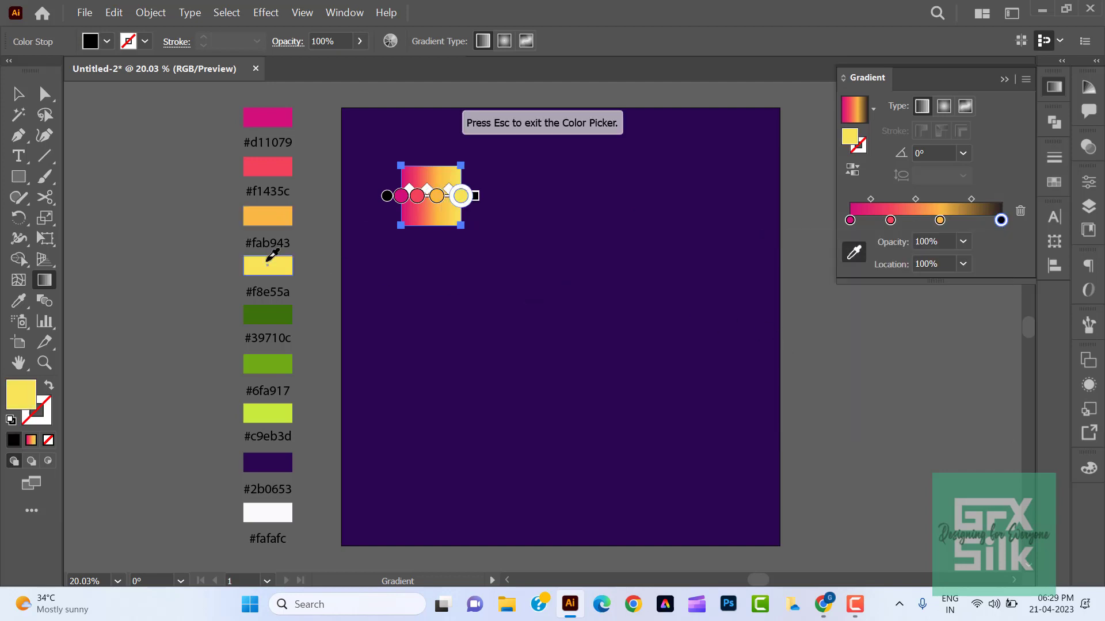
# - Set the orange gradient stop's location to 75% and the coral stop's location to 50%
pyautogui.click(940, 220)
pyautogui.moveTo(945, 266); pyautogui.dragTo(921, 281)
pyautogui.write('75')
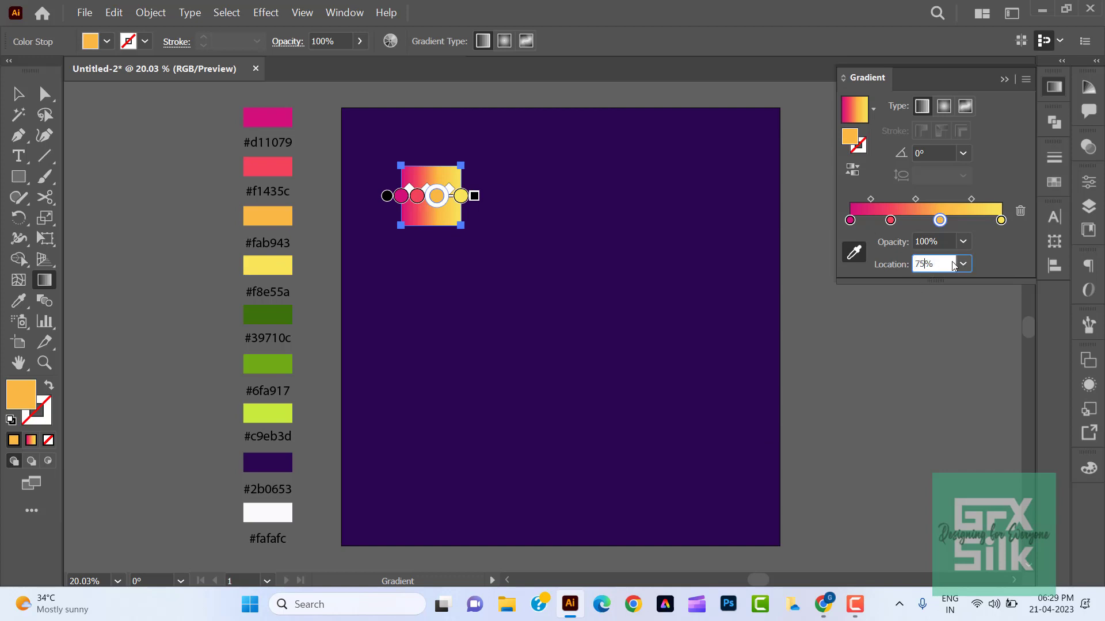
pyautogui.click(890, 221)
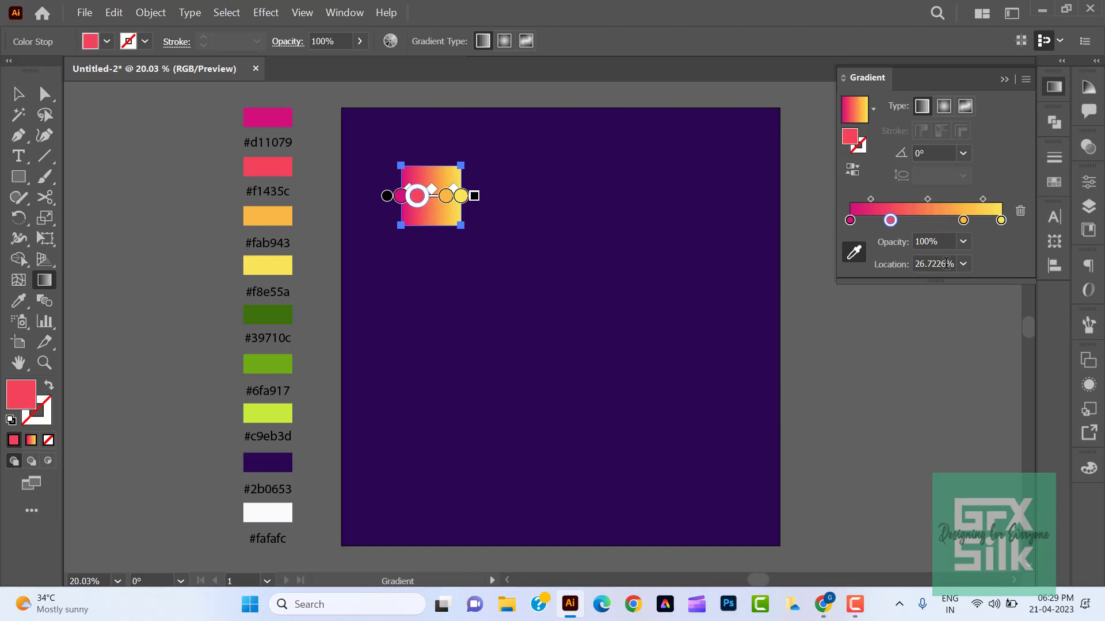
pyautogui.moveTo(947, 265); pyautogui.dragTo(912, 267)
pyautogui.write('50')
pyautogui.press('Return')
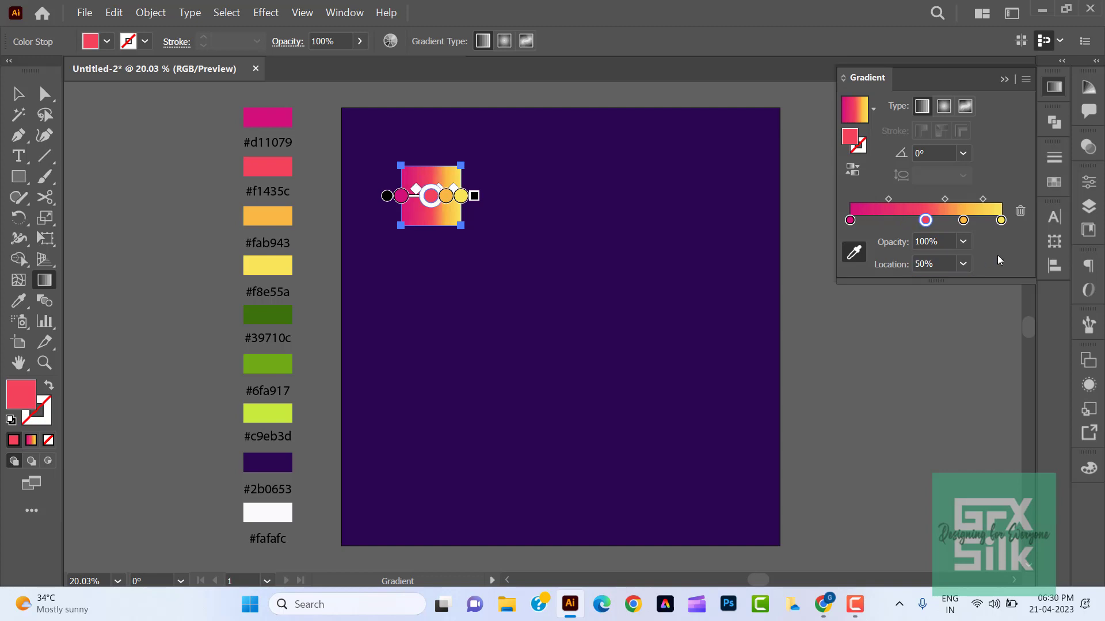
# - Shift the coral stop nearer the magenta end and the orange stop to about 70% for a more even blend
pyautogui.moveTo(925, 220); pyautogui.dragTo(955, 221)
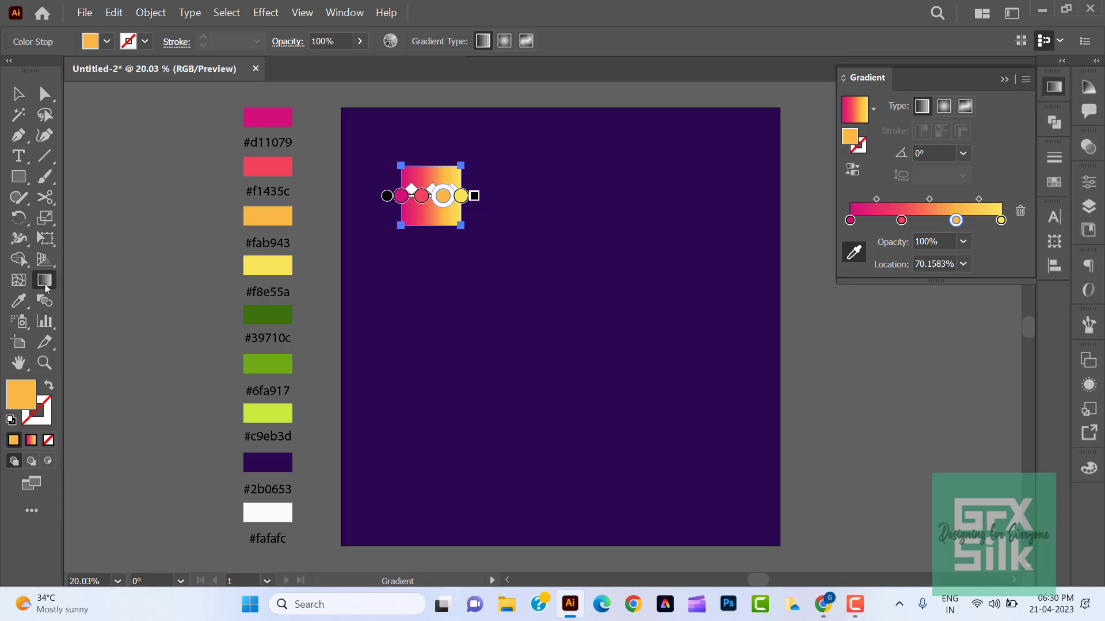
pyautogui.moveTo(387, 196); pyautogui.dragTo(390, 222)
pyautogui.click(470, 144)
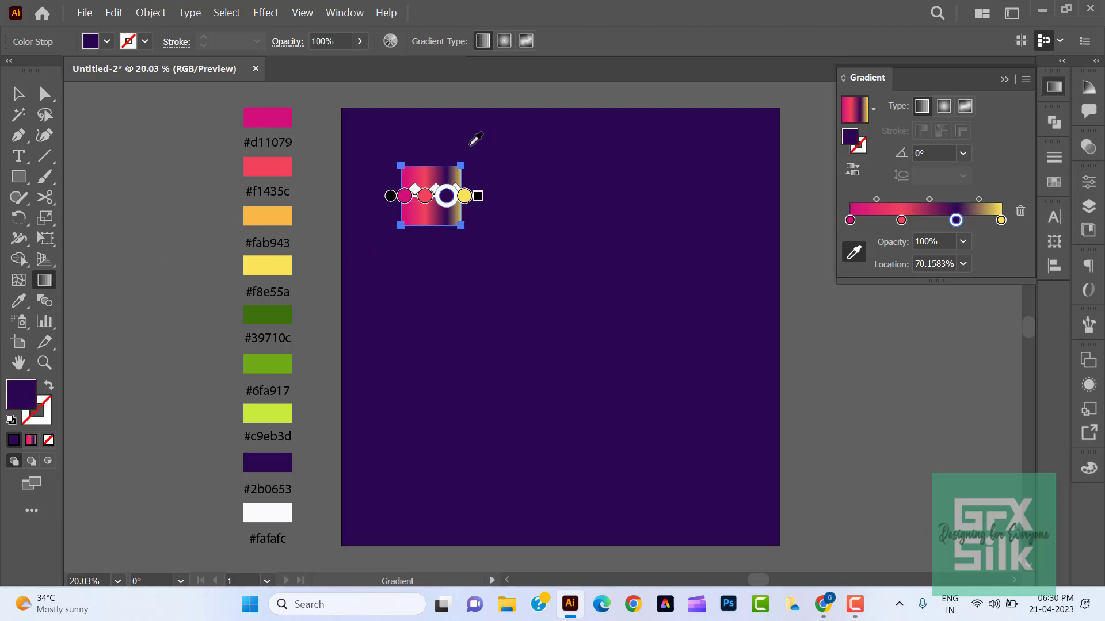
pyautogui.hotkey('ctrl', 'z')
pyautogui.click(18, 93)
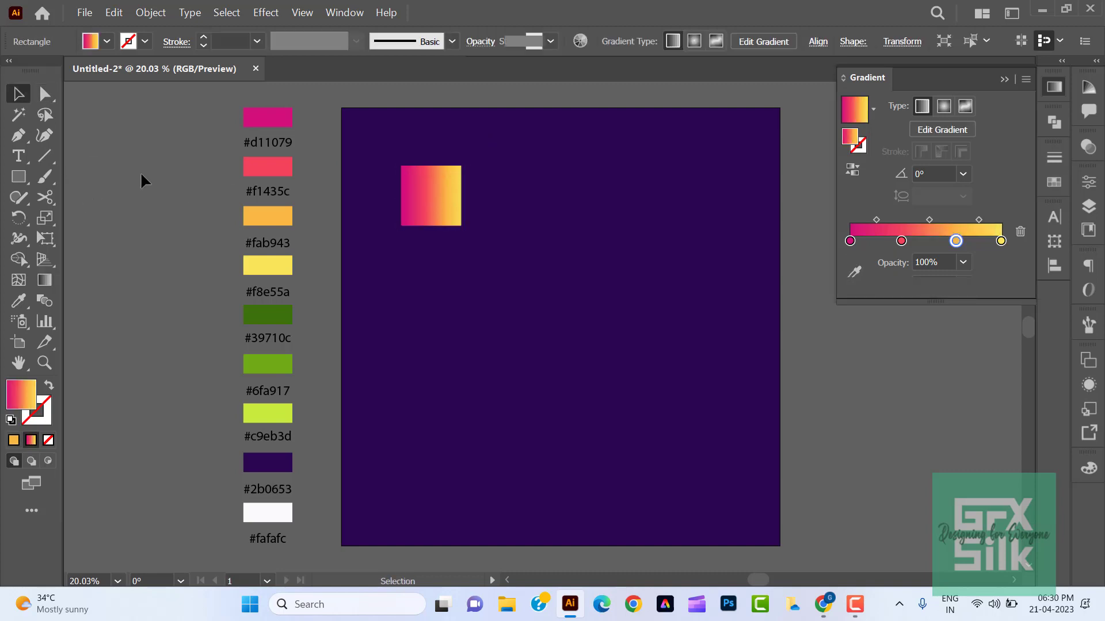
# - Redraw the square's gradient diagonally at about 43°, running from magenta at the lower-left corner to yellow at the upper-right corner
pyautogui.click(44, 280)
pyautogui.moveTo(376, 249)
pyautogui.mouseDown()
pyautogui.moveTo(495, 140)
pyautogui.moveTo(465, 164)
pyautogui.mouseUp()
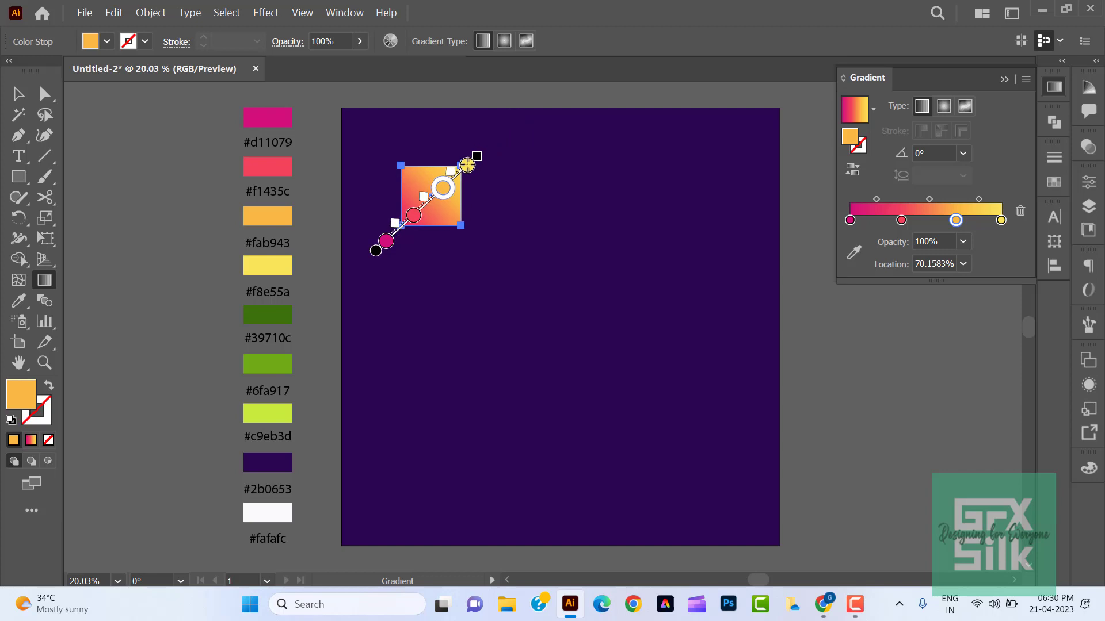
pyautogui.moveTo(374, 253); pyautogui.dragTo(394, 233)
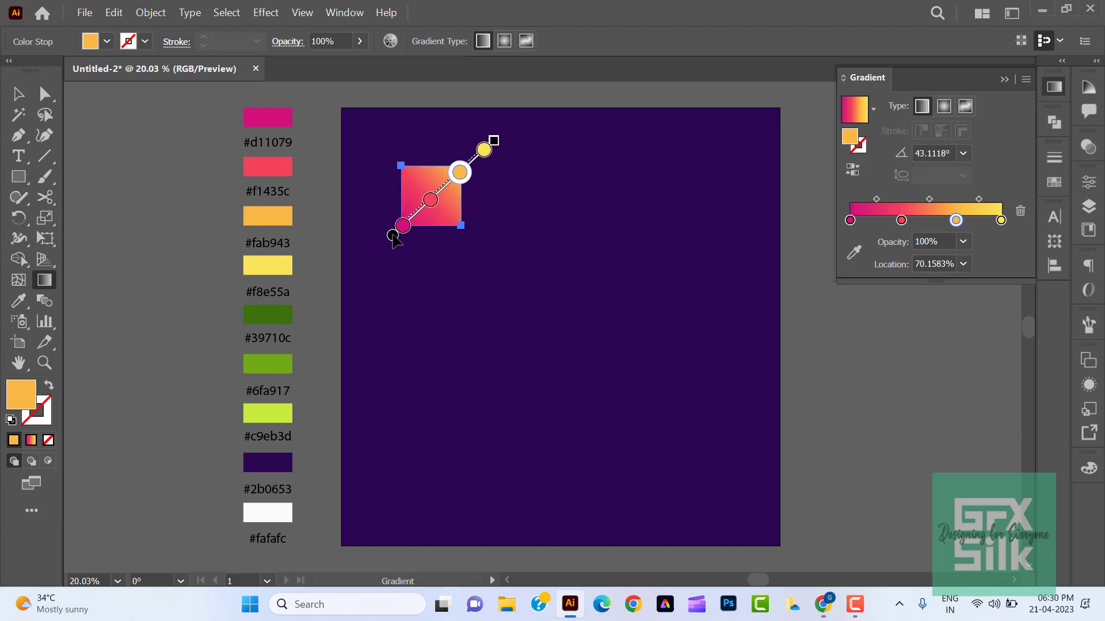
pyautogui.moveTo(494, 136); pyautogui.dragTo(472, 164)
pyautogui.click(406, 221)
# - Move the gradient square closer to the artboard's upper-left corner and deselect it
pyautogui.moveTo(408, 225); pyautogui.dragTo(394, 158)
pyautogui.press('v')
pyautogui.click(193, 242)
pyautogui.click(168, 242)
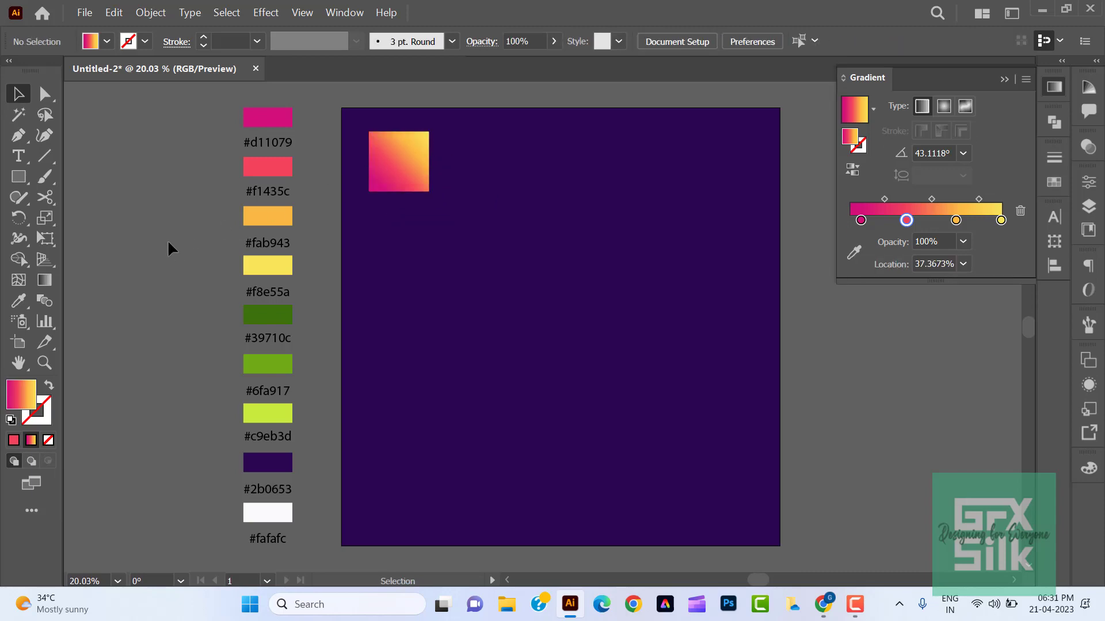
# - Duplicate the gradient square in front and place the copy beside it on the right, at the same height
pyautogui.click(398, 167)
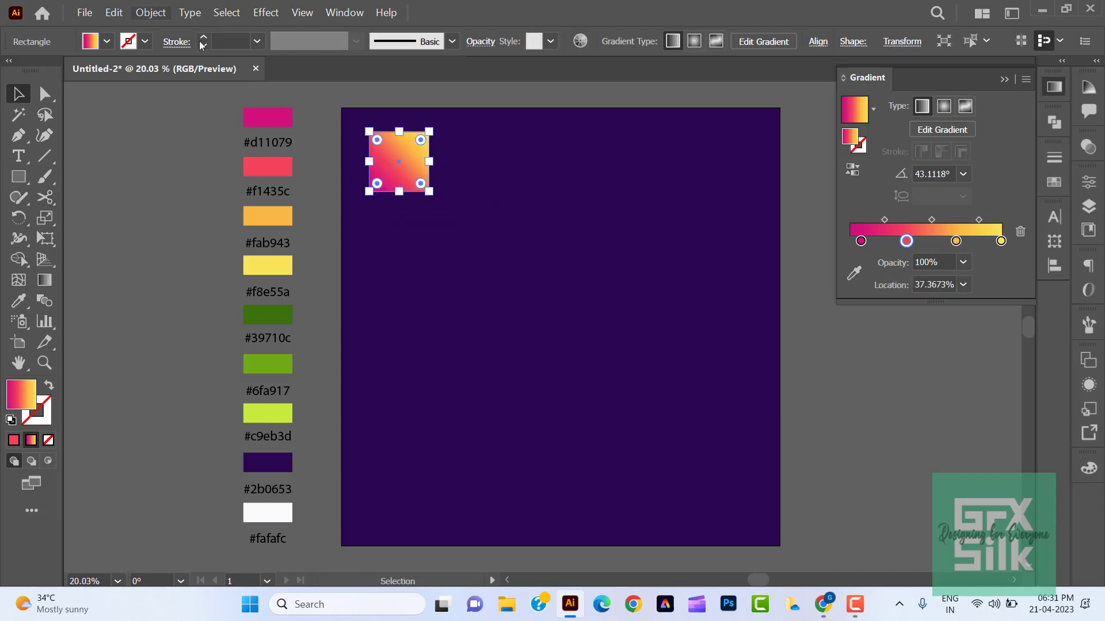
pyautogui.click(151, 12)
pyautogui.click(114, 12)
pyautogui.click(114, 12)
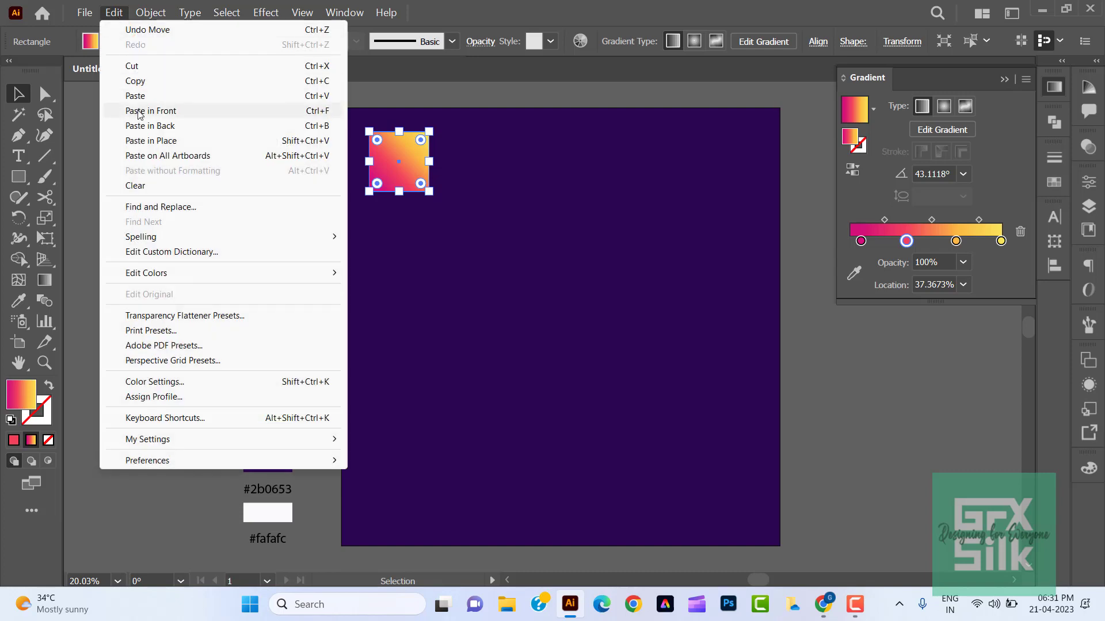
pyautogui.click(144, 111)
pyautogui.moveTo(401, 165); pyautogui.dragTo(498, 172)
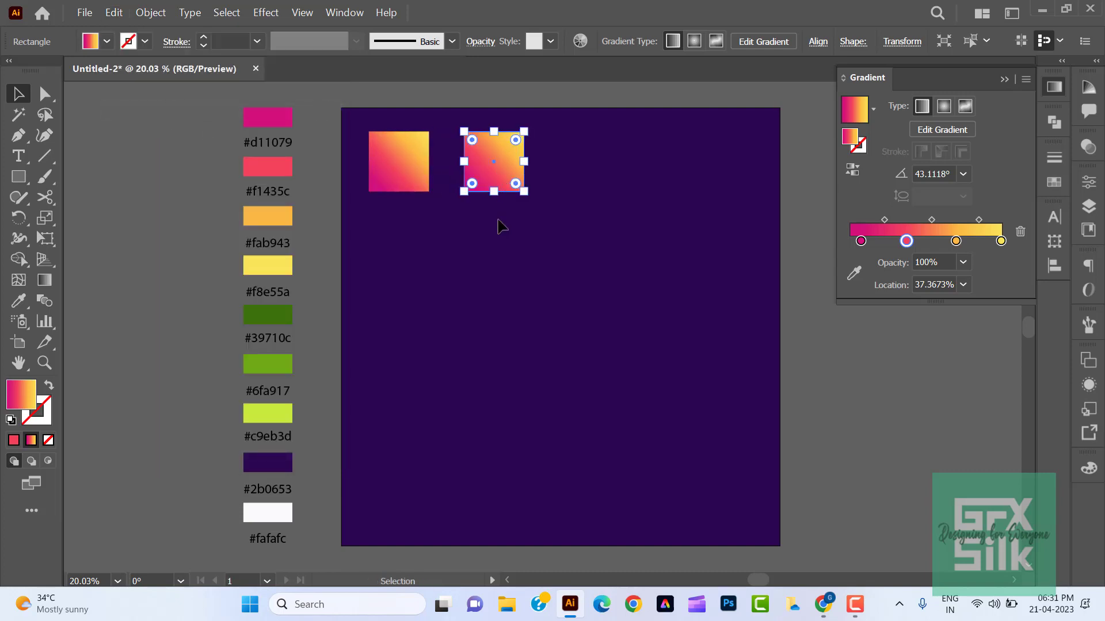
# - Recolour the copy's first three gradient stops with the #39710c, #6fa917 and #c9eb3d swatches, in that order
pyautogui.click(861, 242)
pyautogui.doubleClick(861, 241)
pyautogui.click(777, 362)
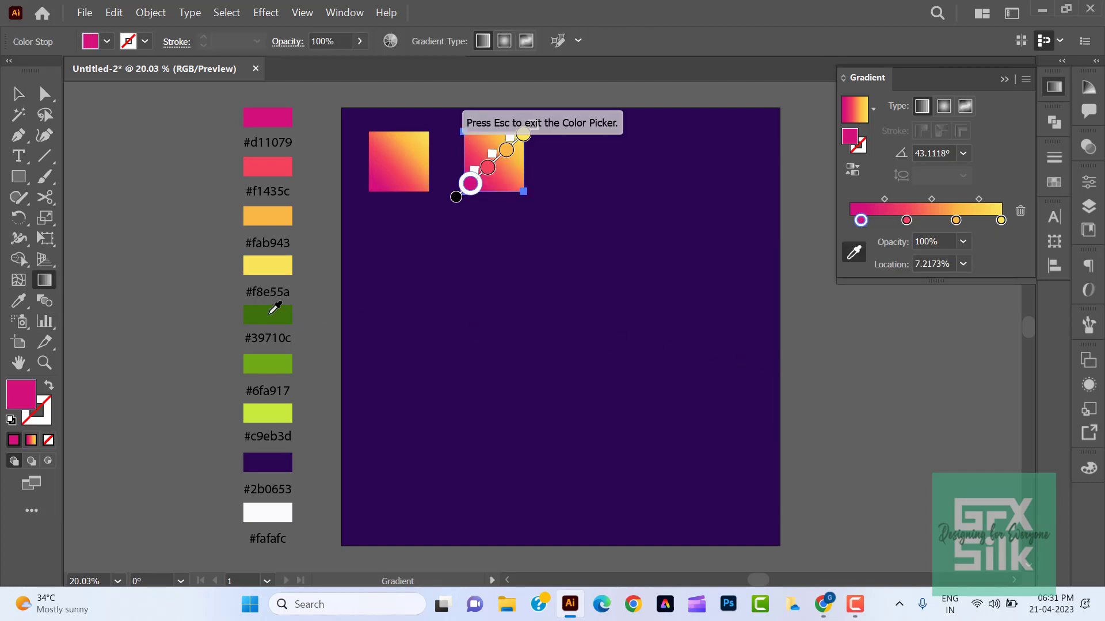
pyautogui.click(271, 312)
pyautogui.doubleClick(906, 219)
pyautogui.click(780, 342)
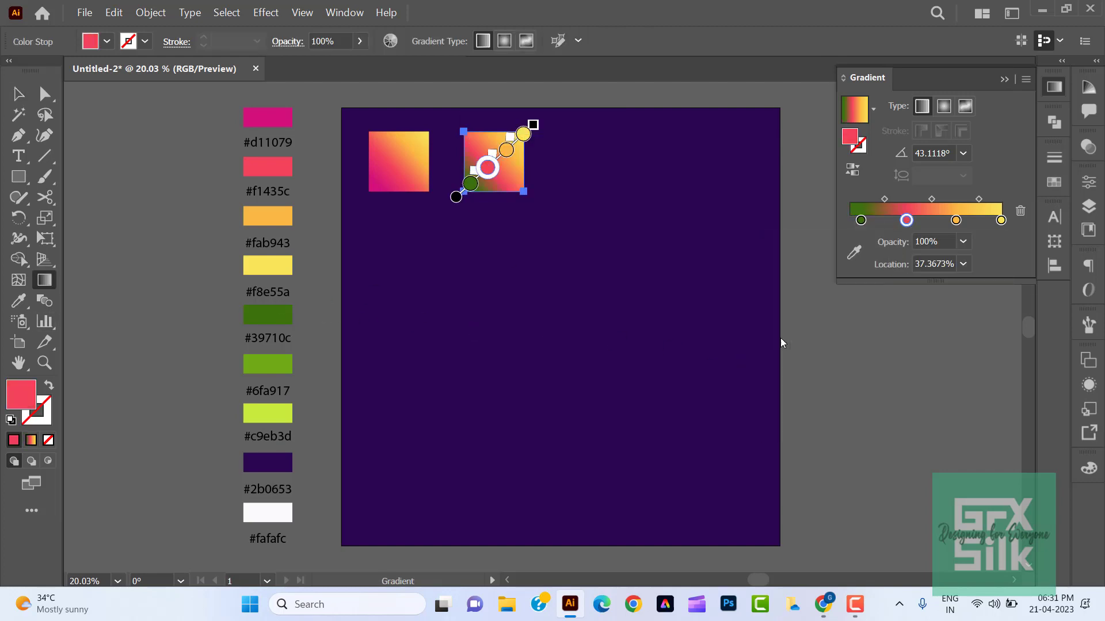
pyautogui.click(272, 361)
pyautogui.doubleClick(956, 220)
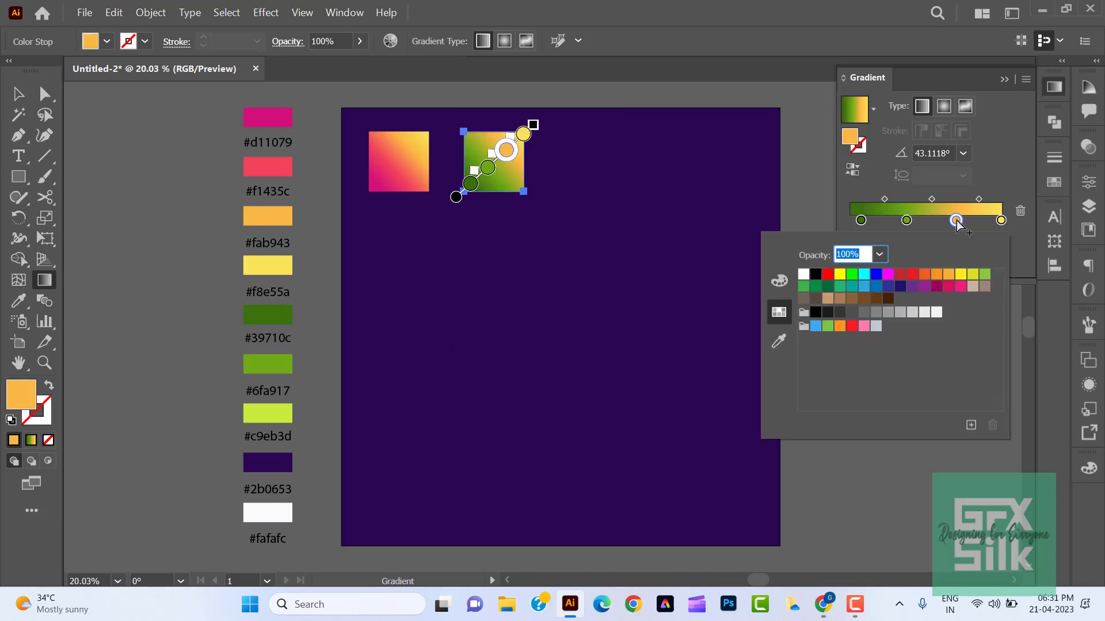
pyautogui.click(779, 341)
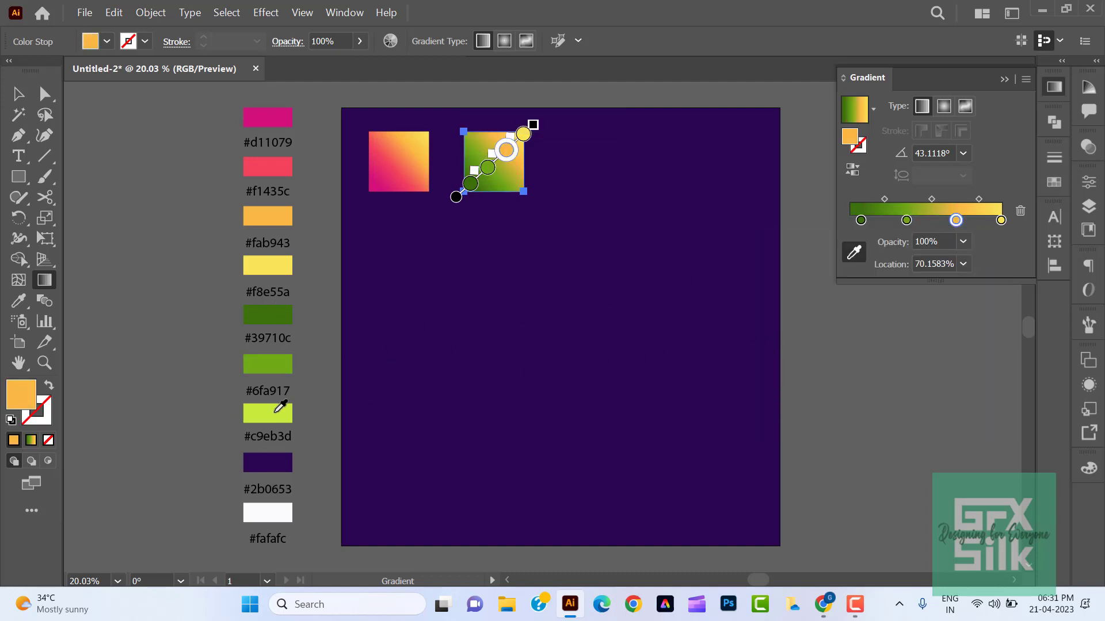
pyautogui.click(280, 408)
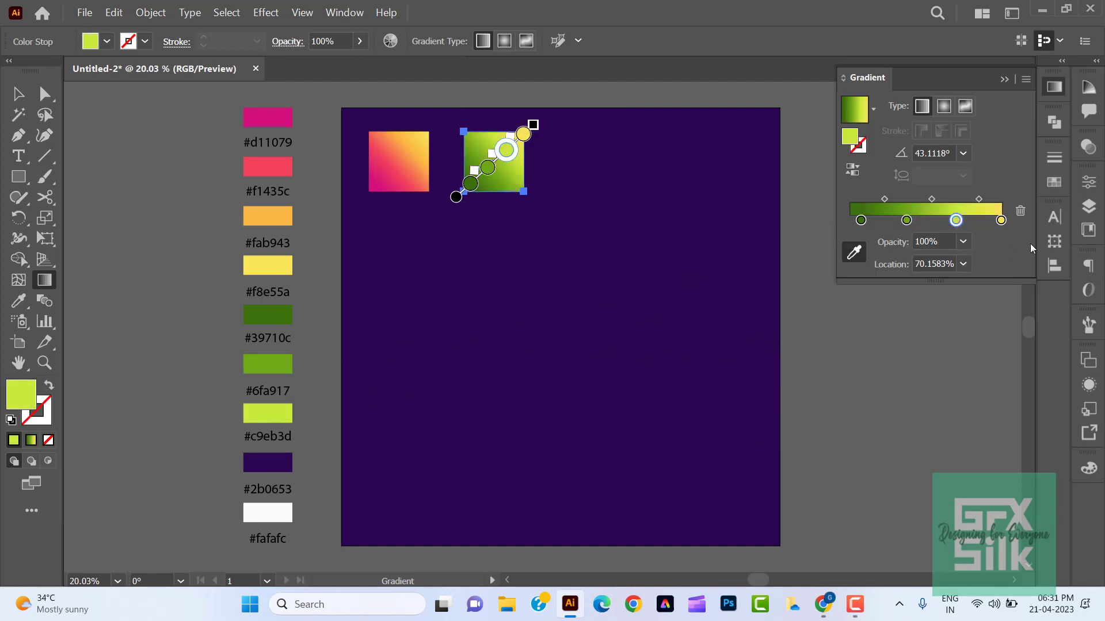
# - Delete the yellow end stop from the copy's gradient and move the lime stop to the end of the ramp
pyautogui.click(1001, 221)
pyautogui.click(1021, 212)
pyautogui.click(955, 222)
pyautogui.moveTo(955, 223); pyautogui.dragTo(1003, 225)
# - Set the middle green stop's location to 50% and deselect the square
pyautogui.moveTo(906, 222); pyautogui.dragTo(937, 224)
pyautogui.click(944, 264)
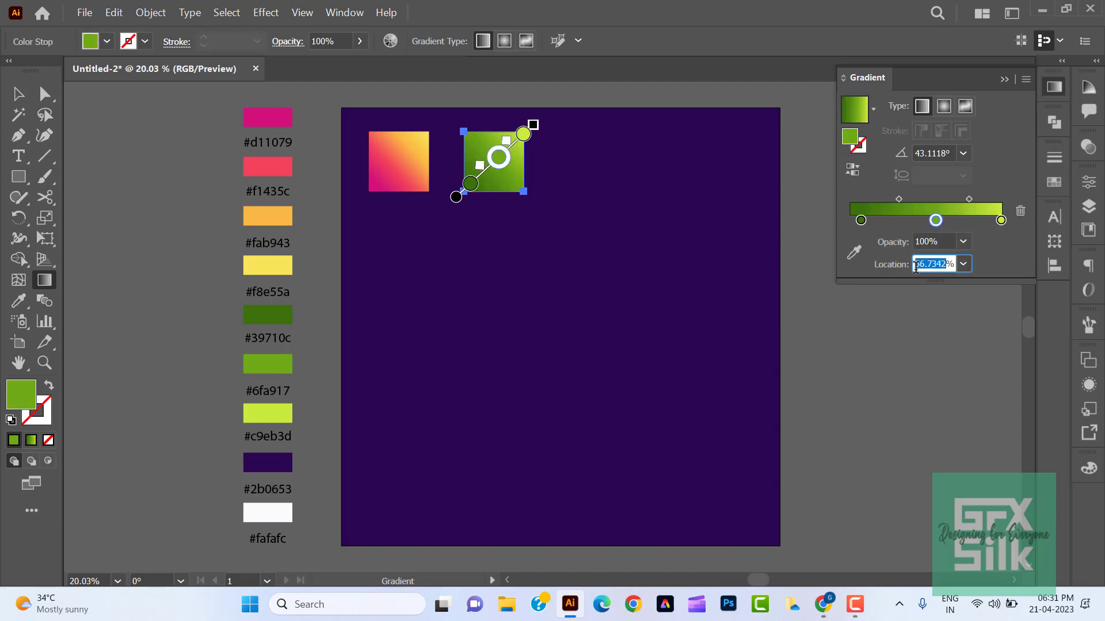
pyautogui.write('50')
pyautogui.press('Return')
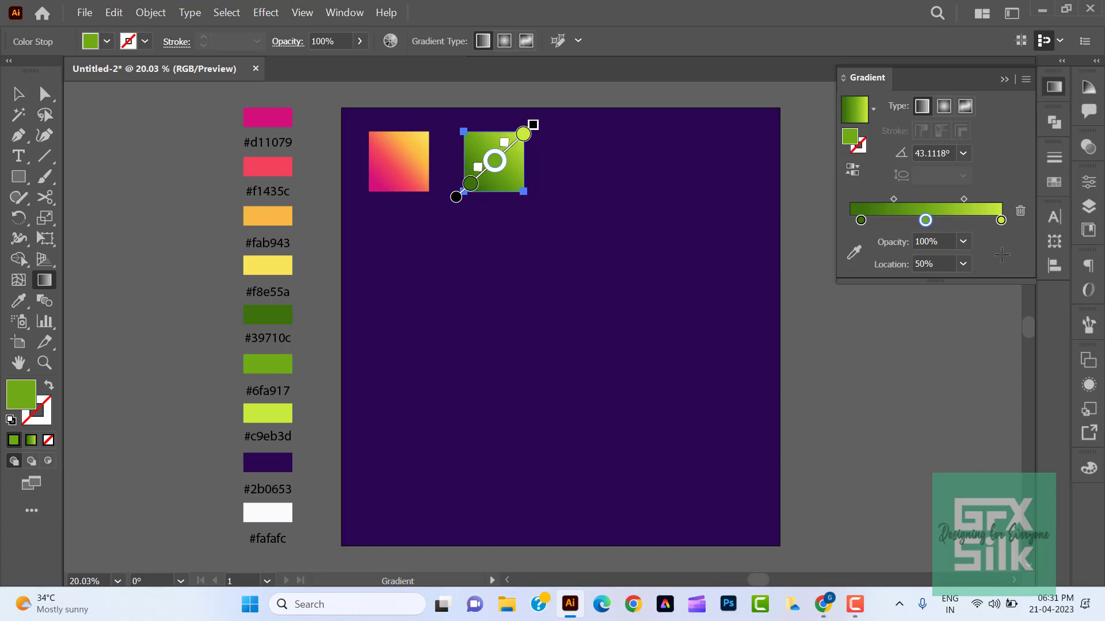
pyautogui.click(19, 93)
pyautogui.click(114, 168)
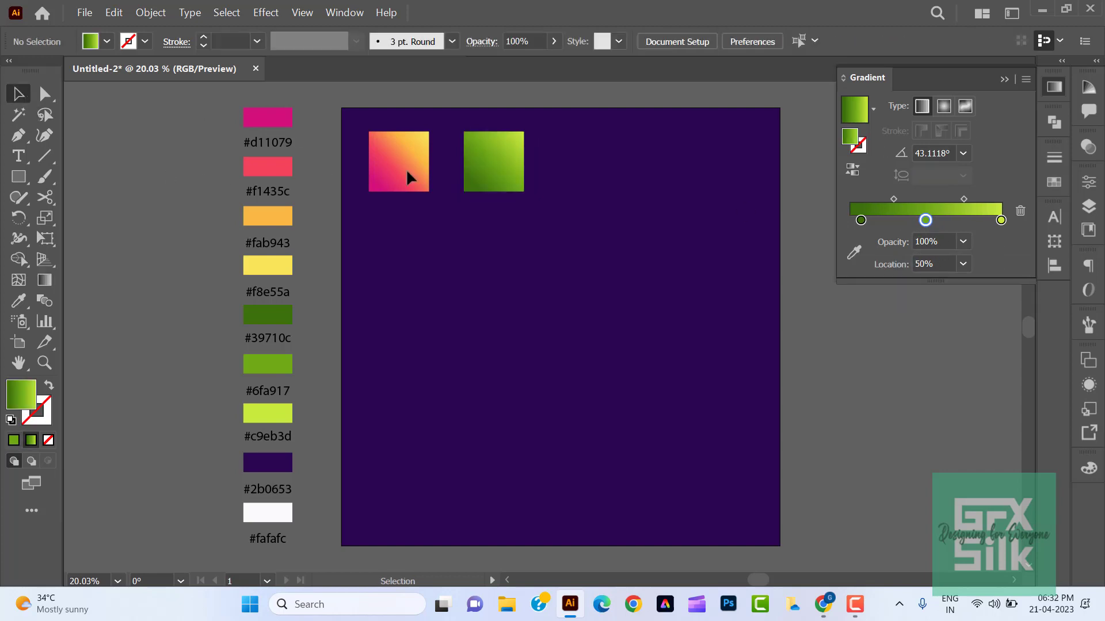
# - Redraw the green gradient diagonally at about 131° from the lower-right to the upper-left corner, with the dark green stop at about 15%
pyautogui.click(492, 168)
pyautogui.click(44, 281)
pyautogui.moveTo(544, 220); pyautogui.dragTo(460, 122)
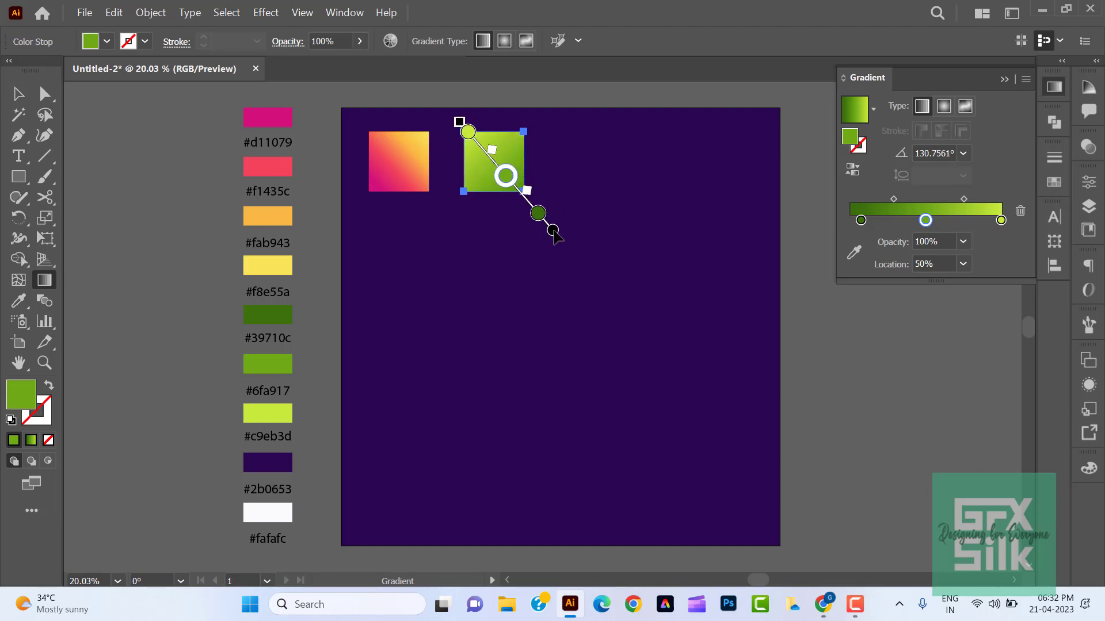
pyautogui.moveTo(553, 233); pyautogui.dragTo(523, 196)
pyautogui.moveTo(429, 87); pyautogui.dragTo(468, 151)
pyautogui.click(512, 202)
pyautogui.moveTo(512, 203); pyautogui.dragTo(507, 197)
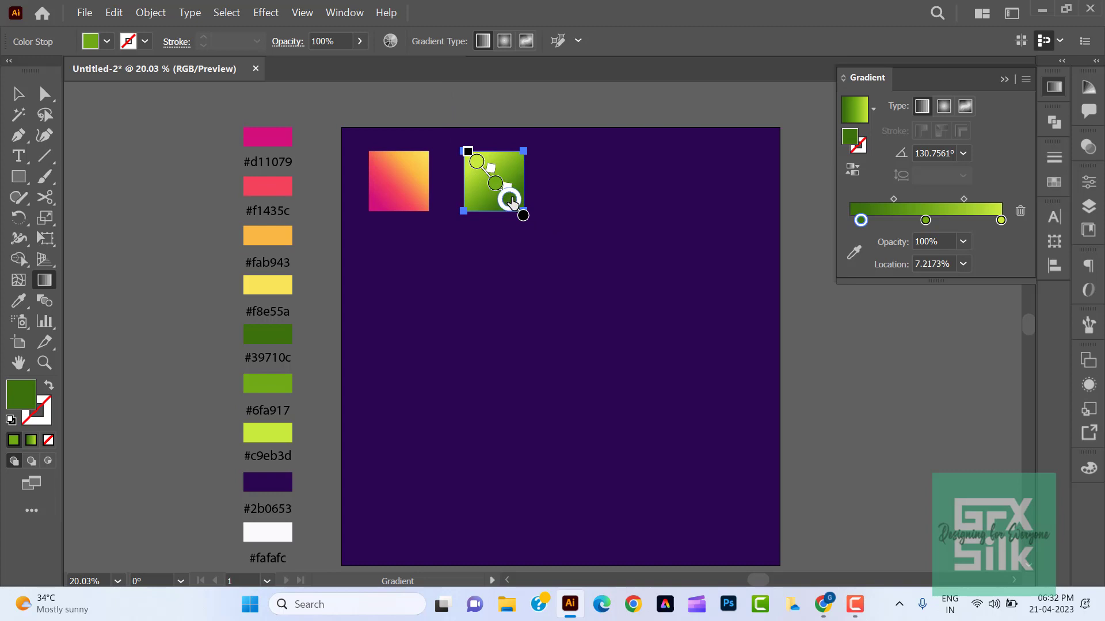
pyautogui.click(20, 94)
pyautogui.click(103, 179)
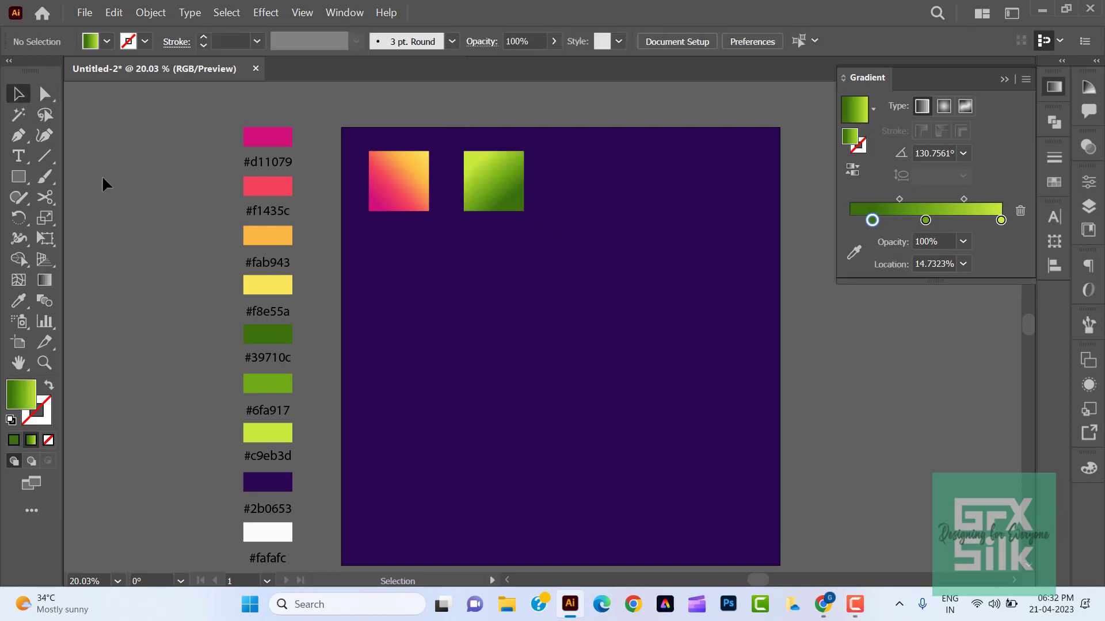
# - Fine-tune the green square's gradient by shifting the dark stop slightly outward and the middle stop to about 57%
pyautogui.scroll(-1, 537, 346)
pyautogui.click(486, 167)
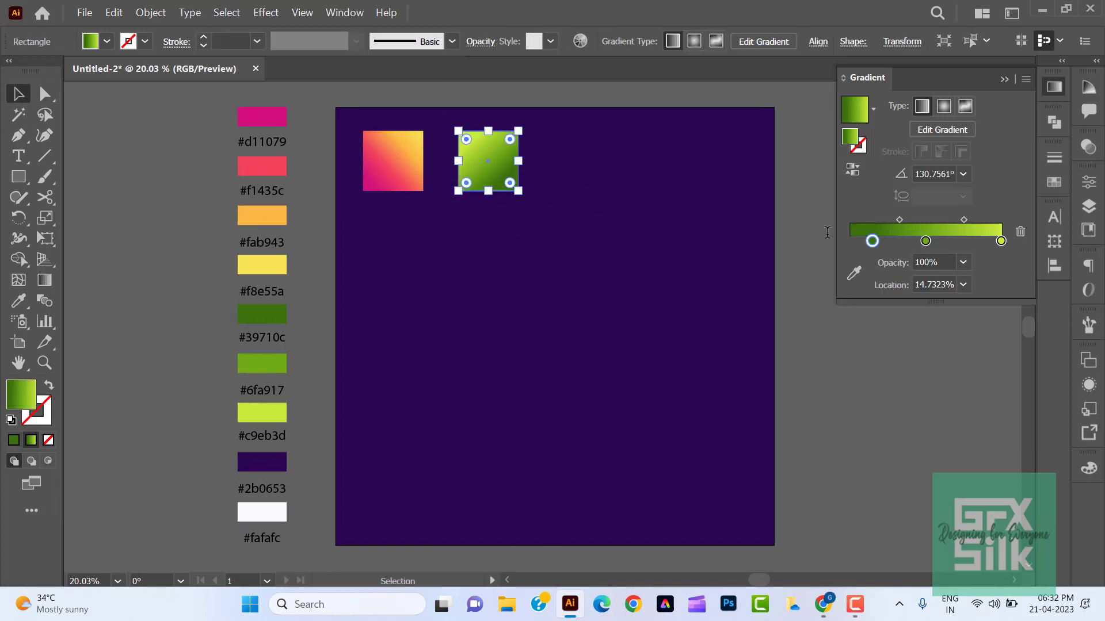
pyautogui.moveTo(873, 242); pyautogui.dragTo(940, 244)
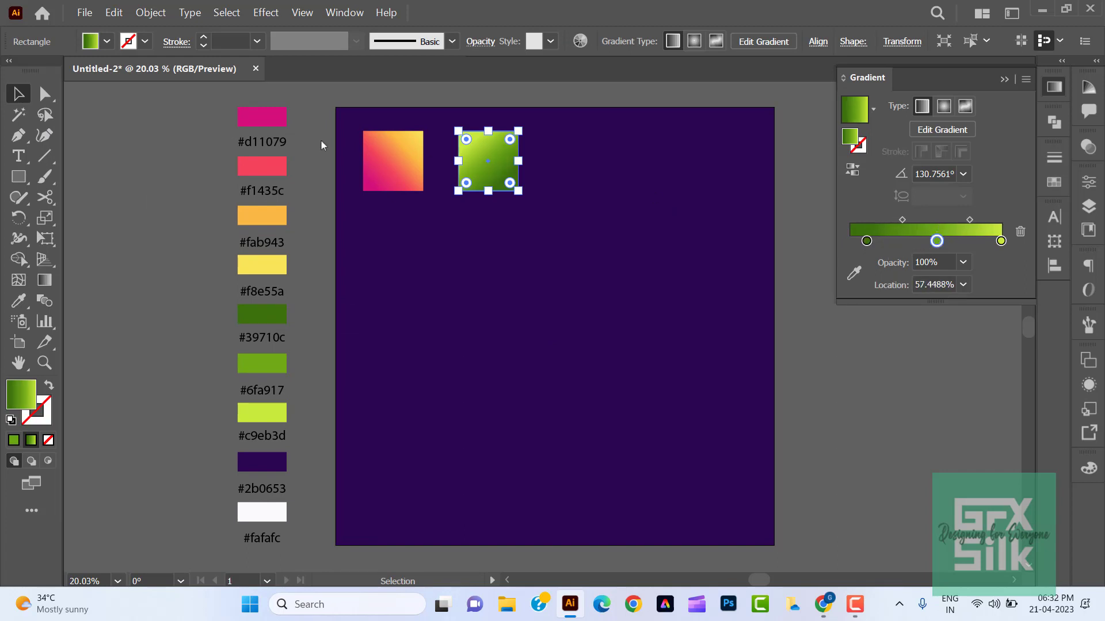
pyautogui.click(121, 253)
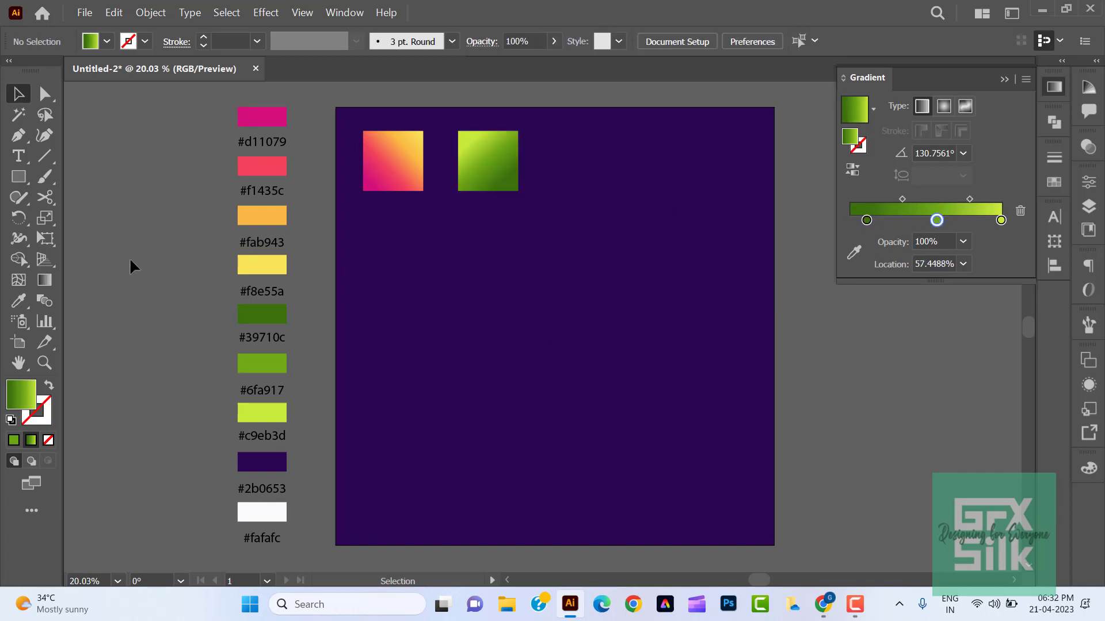
# - Move the pink-yellow and green gradient squares off the artboard, stacked one above the other to the left of the colour palette
pyautogui.press('space')
pyautogui.moveTo(166, 300); pyautogui.dragTo(168, 302)
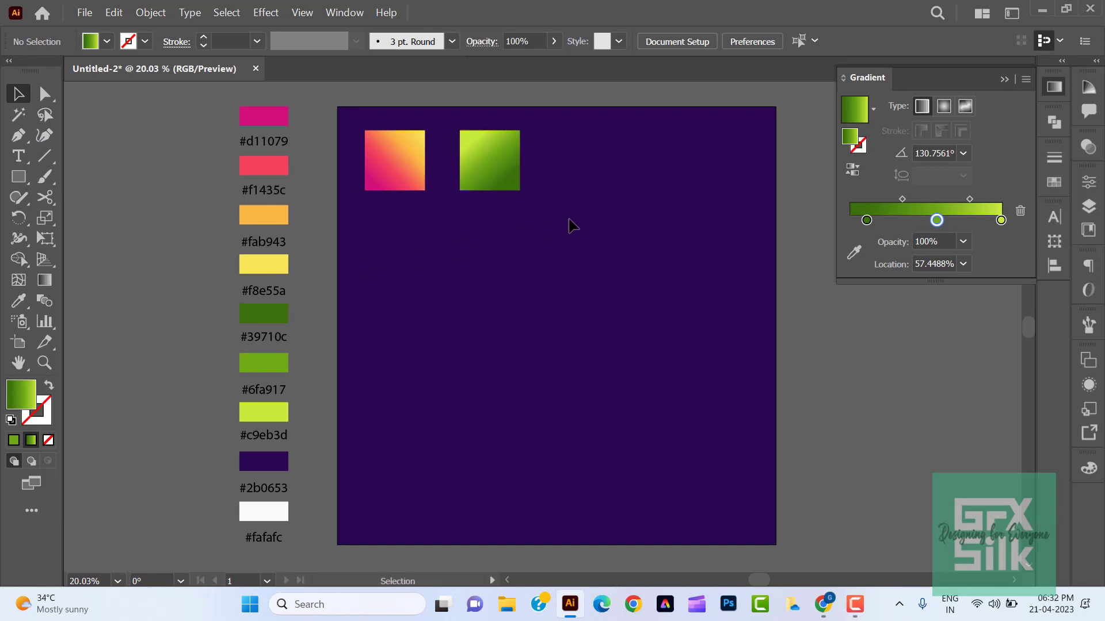
pyautogui.moveTo(573, 226); pyautogui.dragTo(375, 172)
pyautogui.moveTo(479, 171); pyautogui.dragTo(211, 265)
pyautogui.click(183, 219)
pyautogui.moveTo(112, 153); pyautogui.dragTo(190, 145)
pyautogui.moveTo(194, 239); pyautogui.dragTo(173, 219)
# - Align the two gradient squares to each other on their horizontal centres, using the selection as reference, and deselect them
pyautogui.keyDown('shift'); pyautogui.click(165, 143); pyautogui.keyUp('shift')
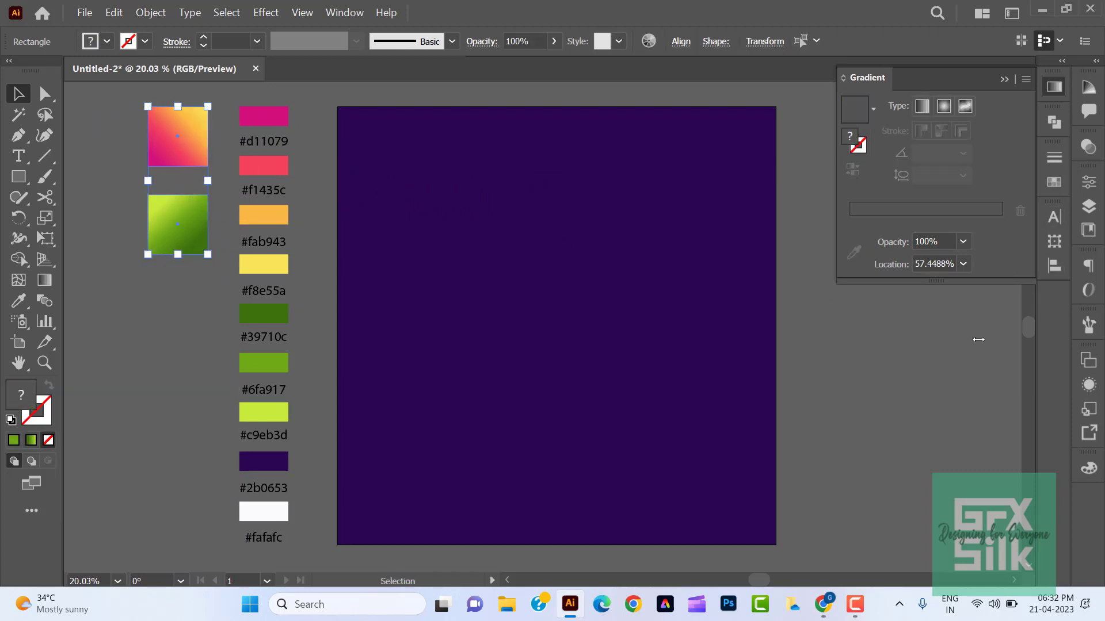
pyautogui.click(1055, 265)
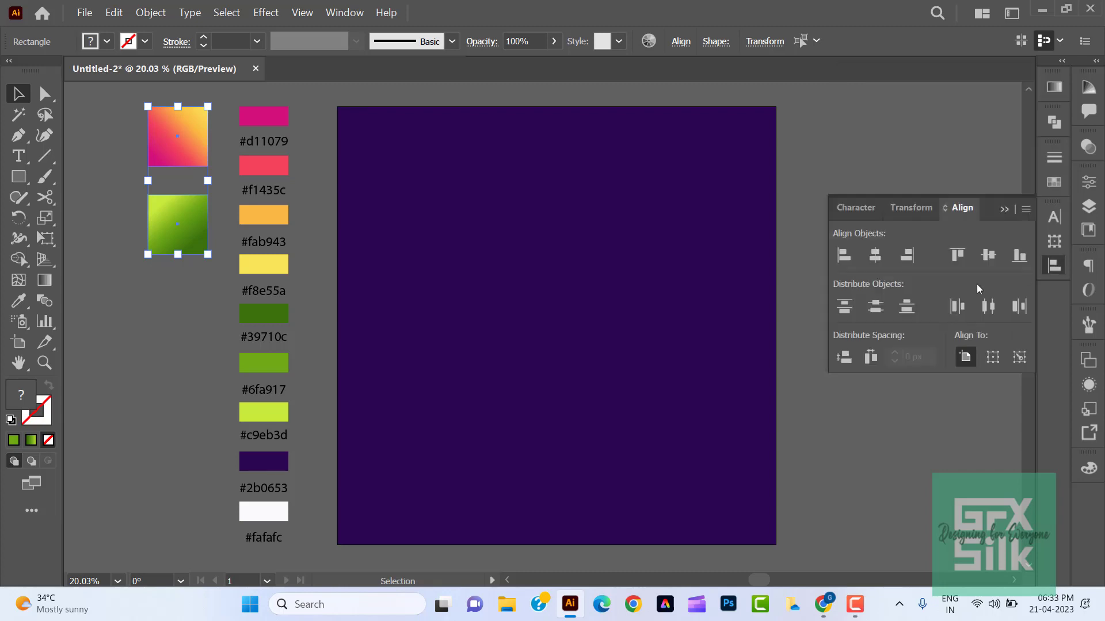
pyautogui.click(993, 357)
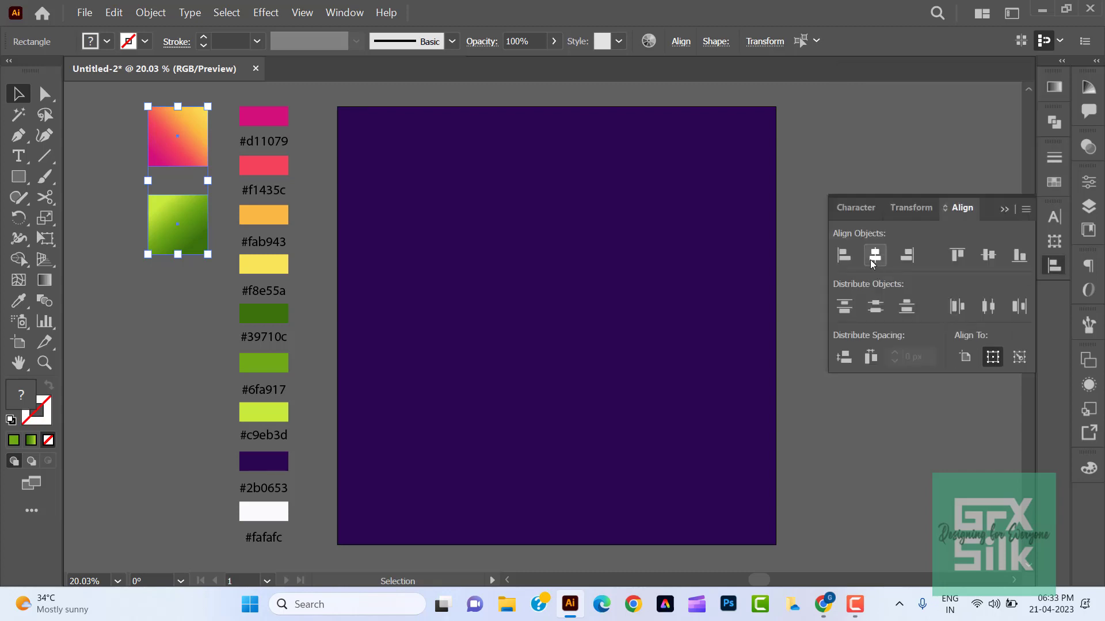
pyautogui.click(1054, 265)
pyautogui.click(888, 359)
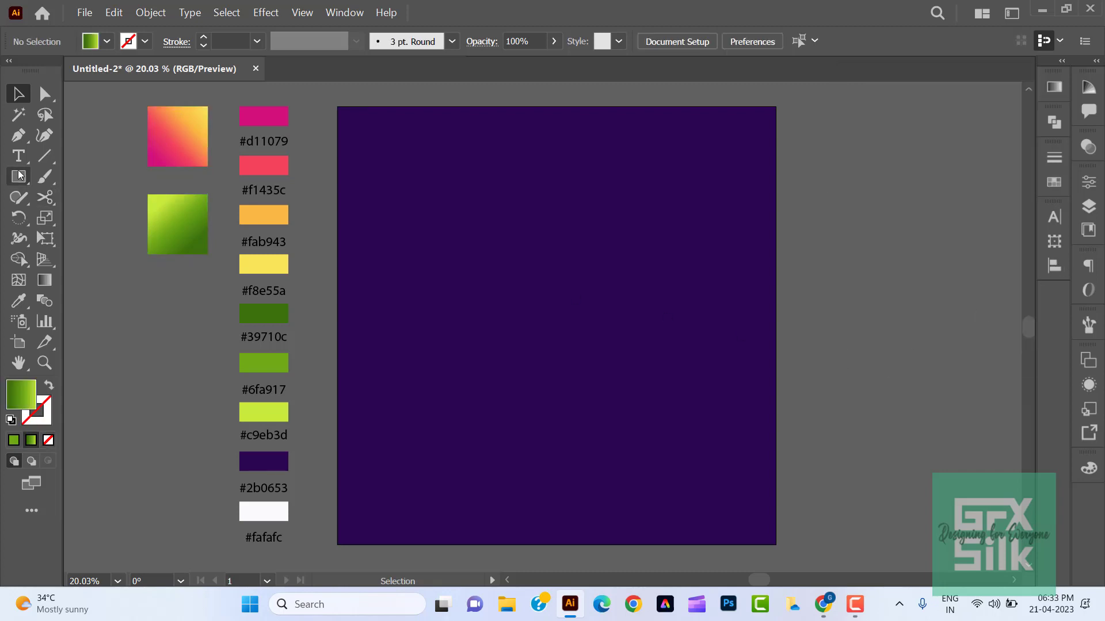
# - Draw a large hexagon outward from the artboard's centre with the Polygon tool and rotate it by 30°
pyautogui.moveTo(19, 176); pyautogui.dragTo(91, 240)
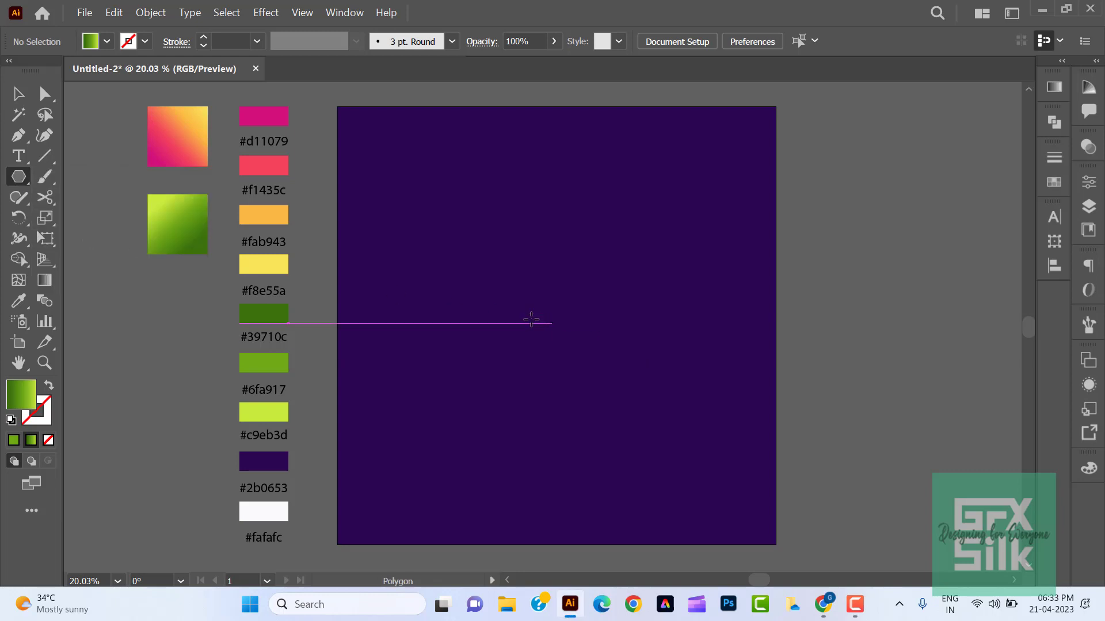
pyautogui.moveTo(548, 324); pyautogui.dragTo(617, 435)
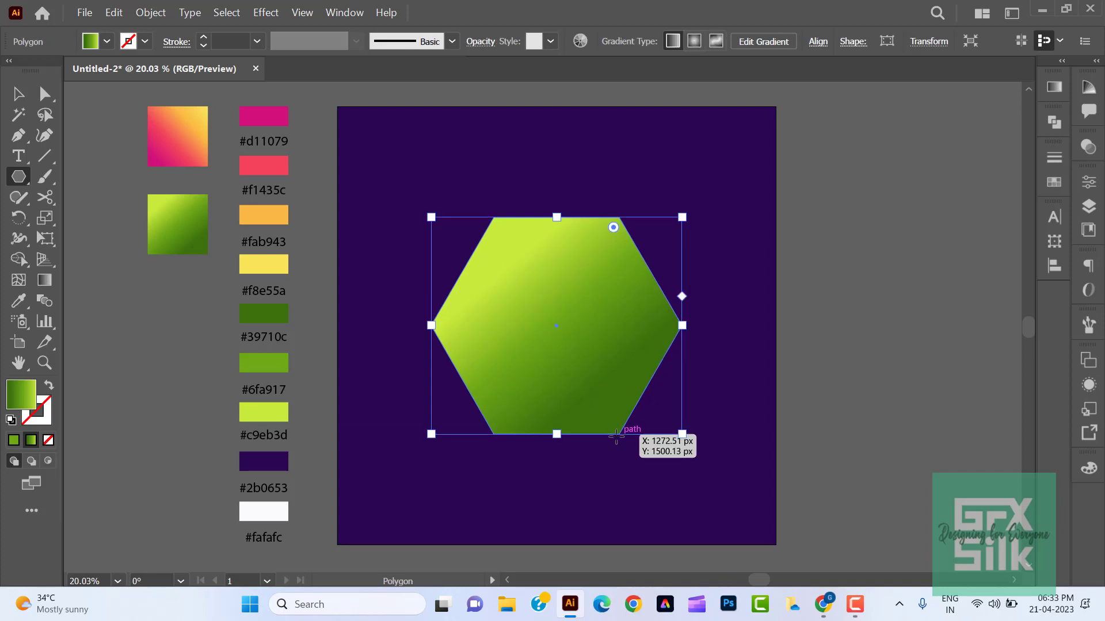
pyautogui.rightClick(613, 379)
pyautogui.moveTo(730, 296)
pyautogui.click(774, 331)
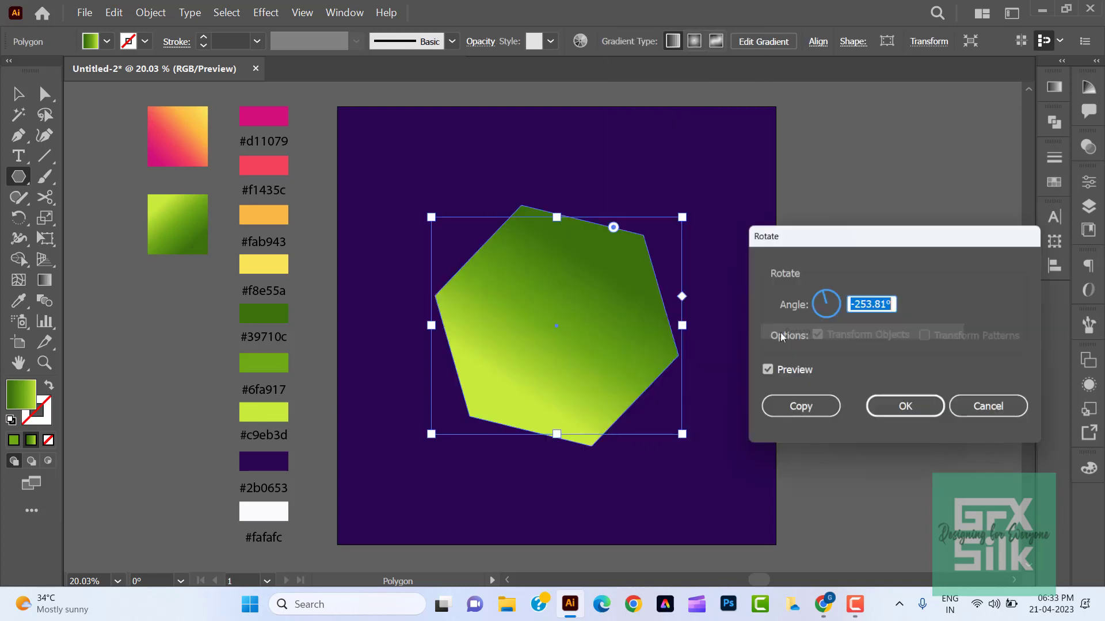
pyautogui.write('30')
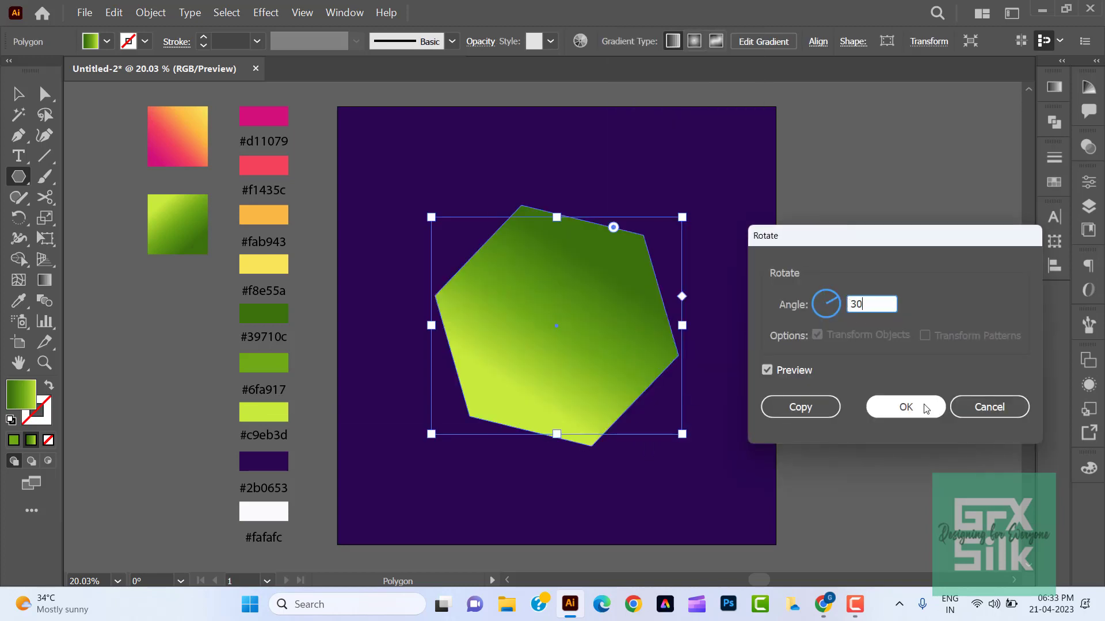
pyautogui.click(905, 407)
# - Fill the hexagon with the magenta-to-yellow gradient sampled from the upper swatch square and reverse the gradient
pyautogui.click(17, 301)
pyautogui.click(175, 139)
pyautogui.click(18, 94)
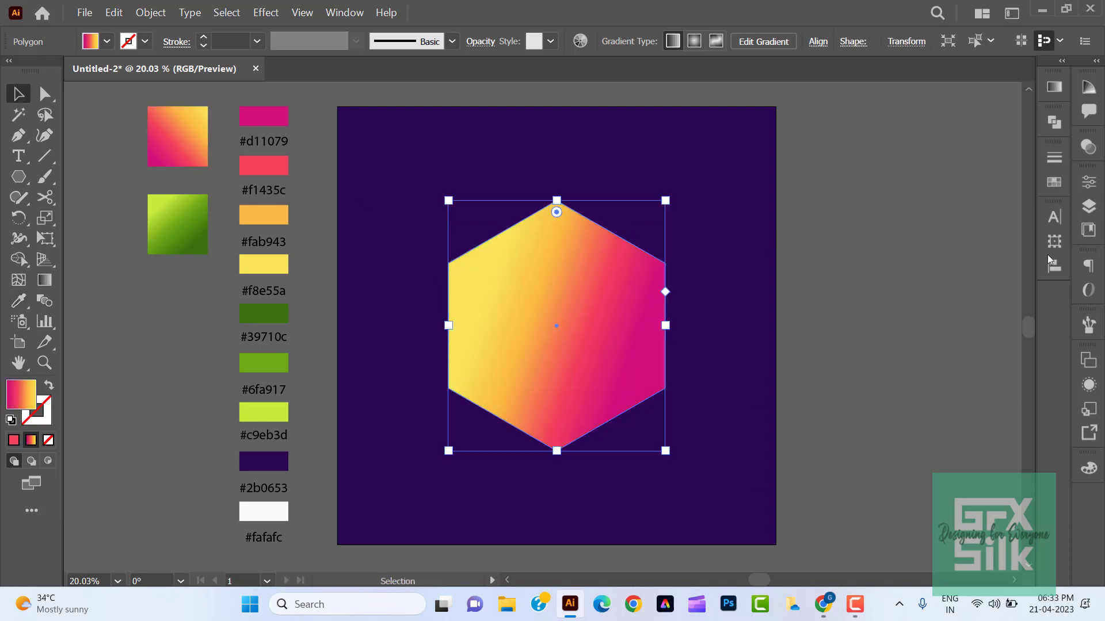
pyautogui.click(1054, 87)
pyautogui.click(854, 169)
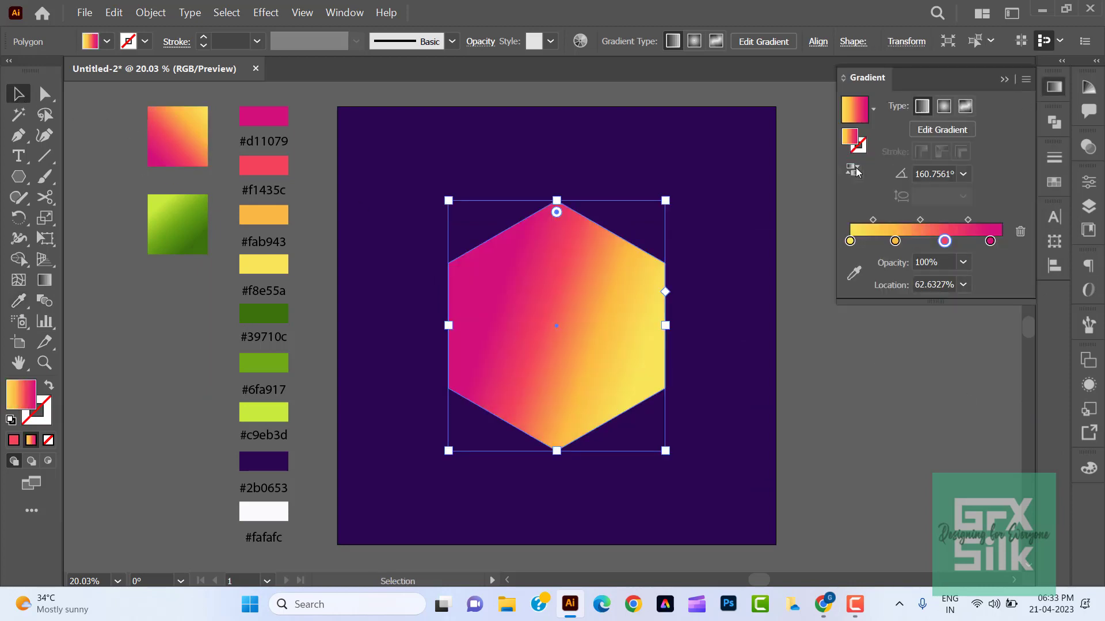
# - Redraw the hexagon's gradient diagonally at about -142°, with yellow at the upper right and magenta at the lower left, then deselect it
pyautogui.click(41, 287)
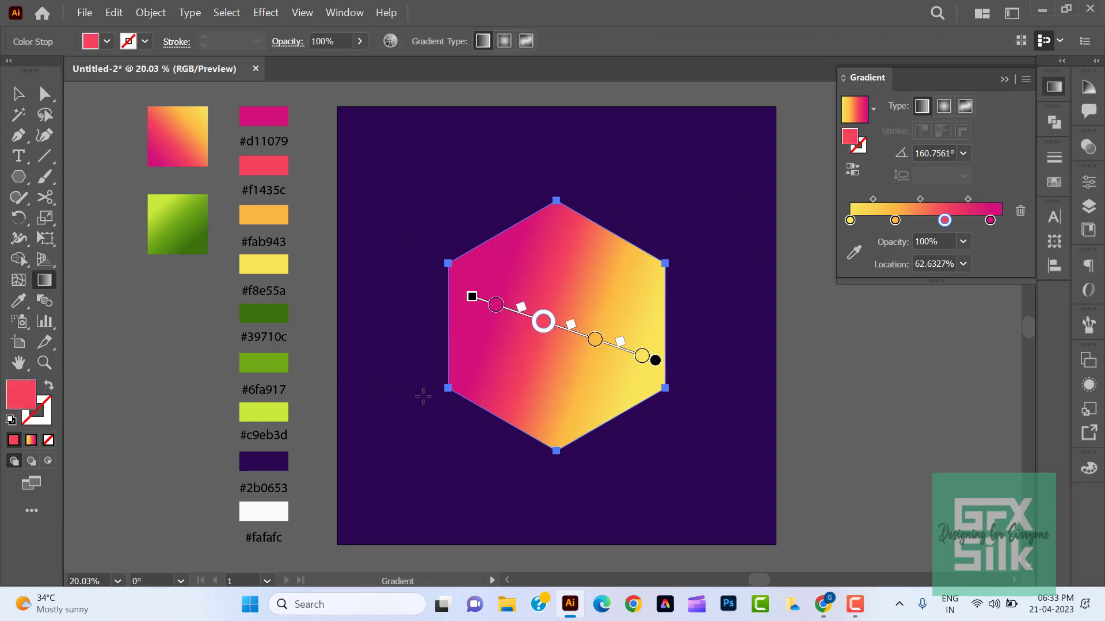
pyautogui.moveTo(423, 396)
pyautogui.mouseDown()
pyautogui.moveTo(580, 301)
pyautogui.moveTo(623, 257)
pyautogui.moveTo(631, 264)
pyautogui.mouseUp()
pyautogui.hotkey('ctrl', 'z')
pyautogui.moveTo(686, 212)
pyautogui.mouseDown()
pyautogui.moveTo(429, 424)
pyautogui.moveTo(425, 414)
pyautogui.moveTo(431, 422)
pyautogui.mouseUp()
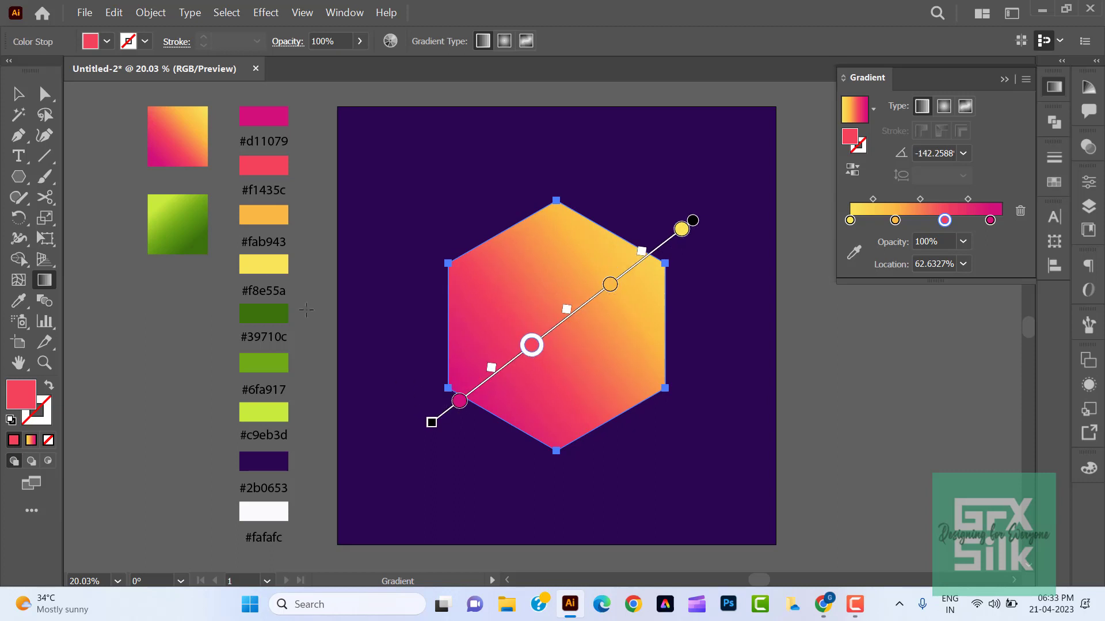
pyautogui.press('v')
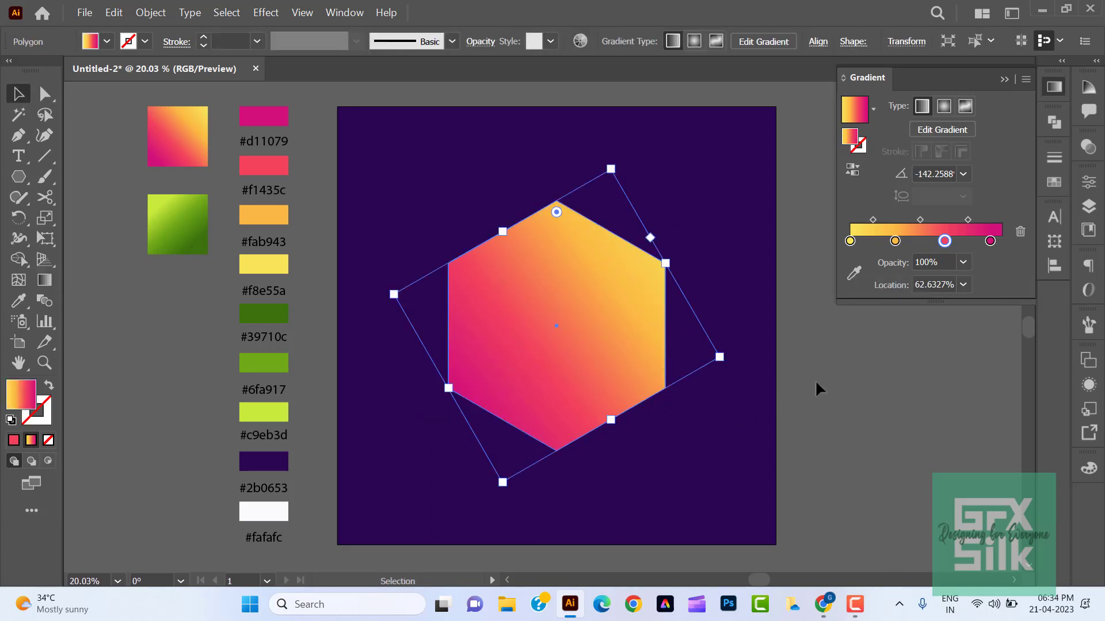
pyautogui.click(863, 379)
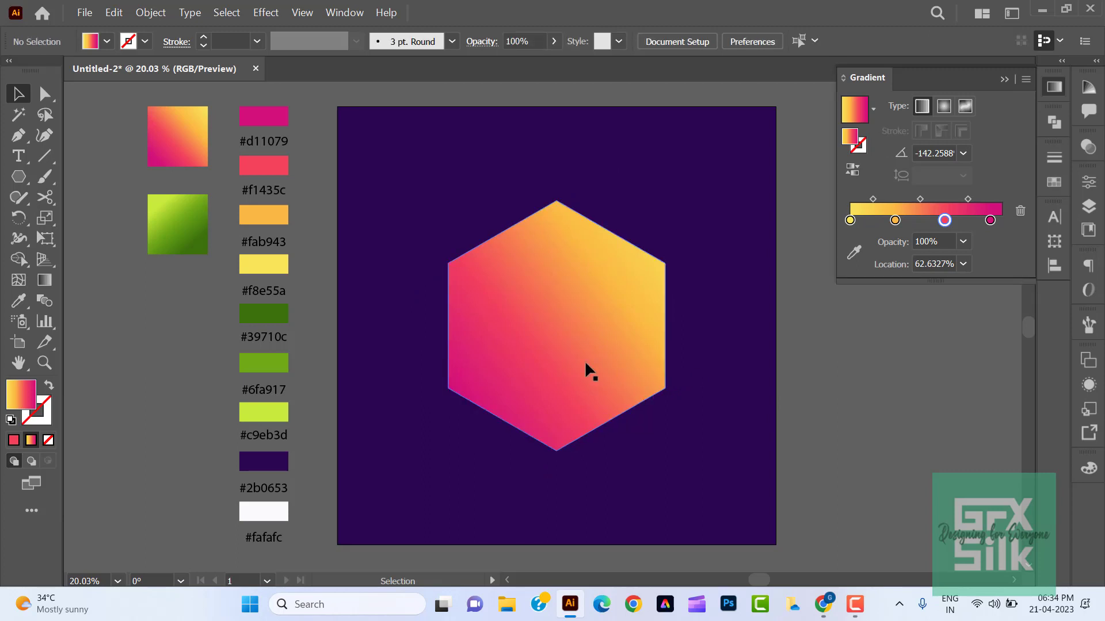
# - Centre the hexagon horizontally and vertically on the artboard and deselect it
pyautogui.click(586, 364)
pyautogui.click(1055, 266)
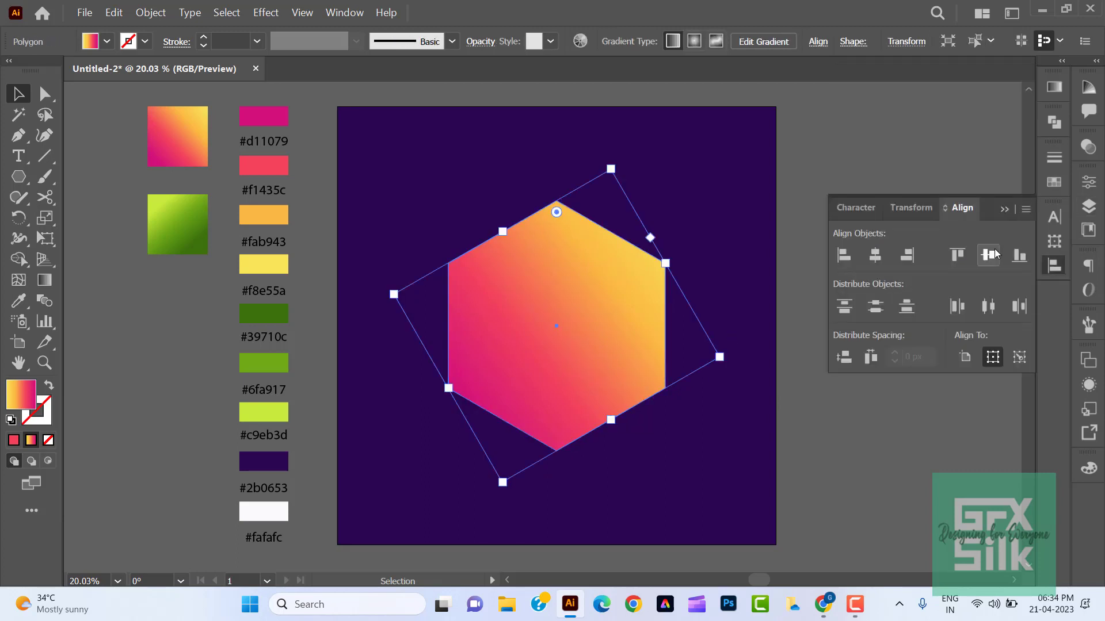
pyautogui.click(964, 357)
pyautogui.click(875, 256)
pyautogui.click(988, 255)
pyautogui.click(1054, 266)
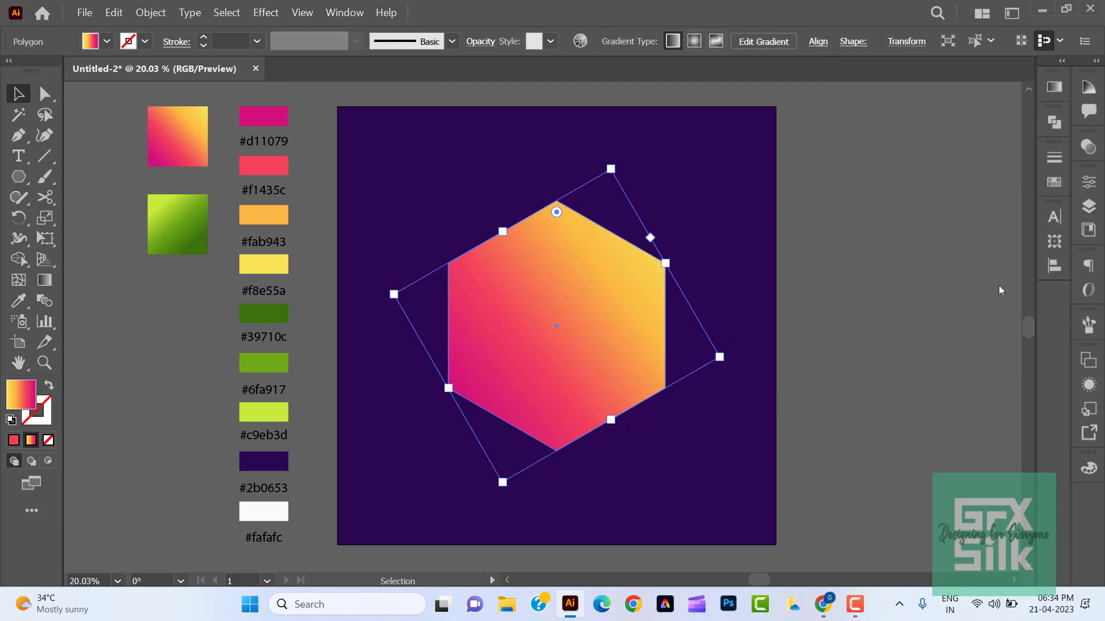
pyautogui.click(868, 337)
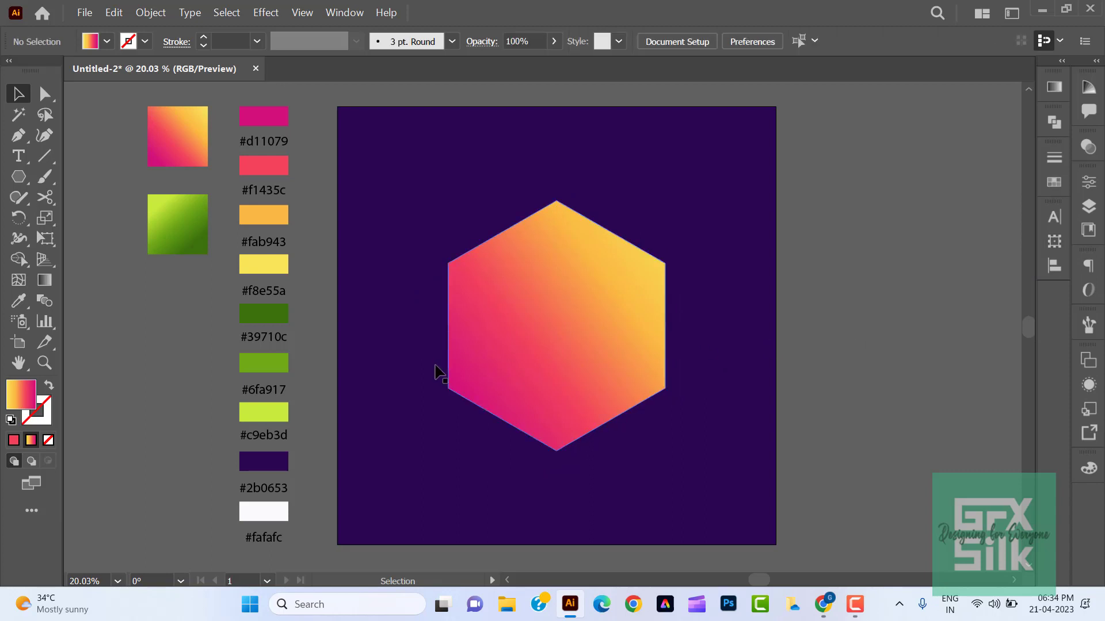
# - Round all six corners of the hexagon to a radius of about 61 px and deselect it
pyautogui.click(501, 335)
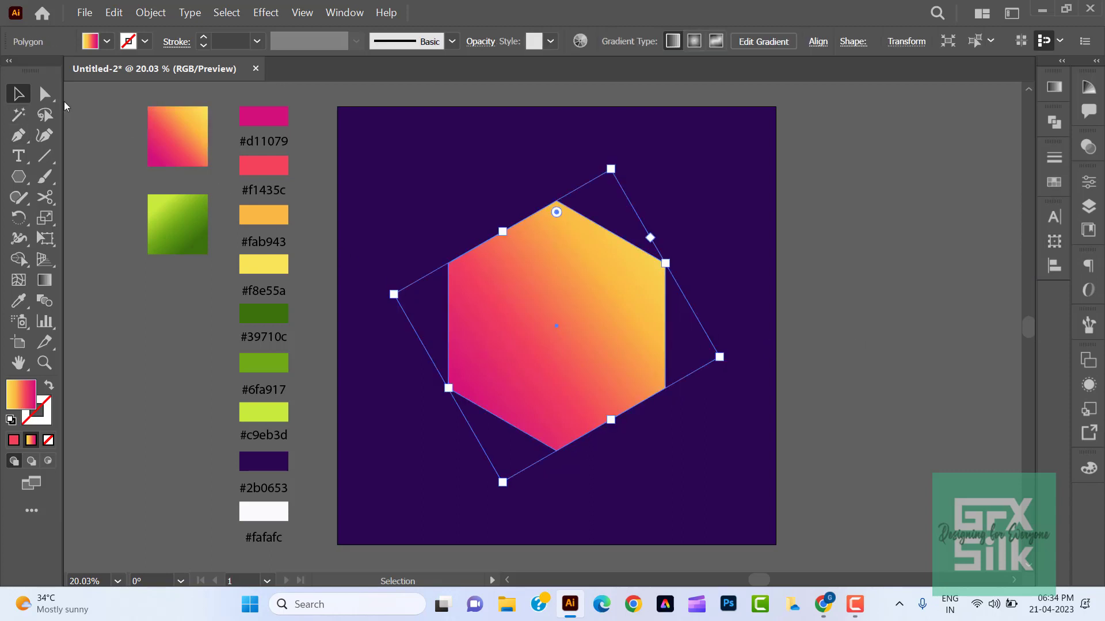
pyautogui.click(44, 94)
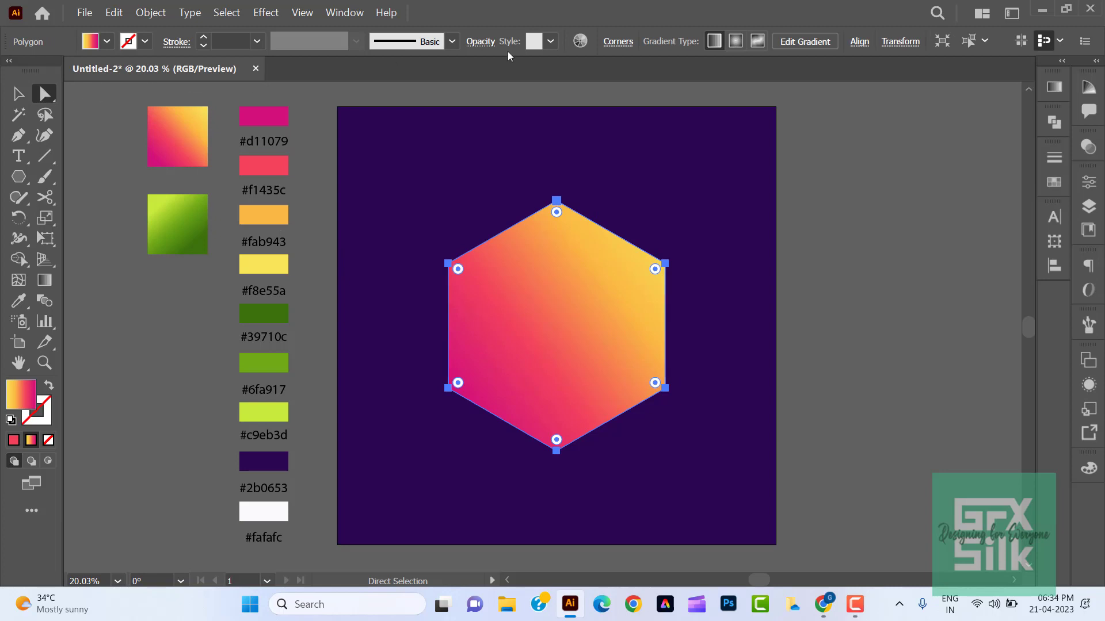
pyautogui.click(617, 43)
pyautogui.click(571, 90)
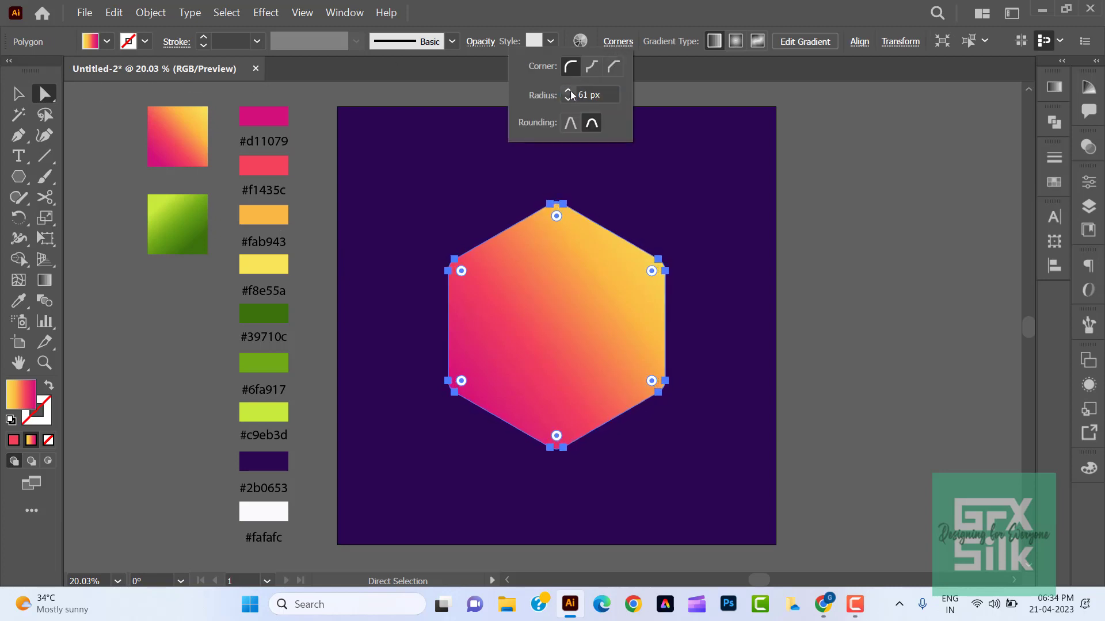
pyautogui.click(572, 96)
pyautogui.click(838, 253)
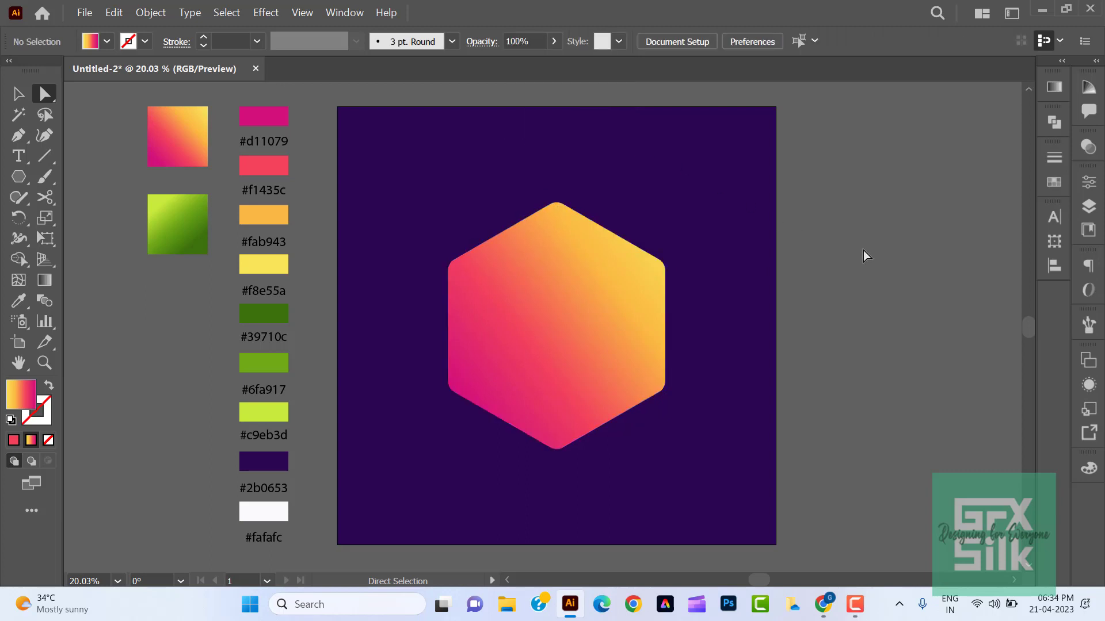
# - Draw a three-pointed star with very thin arms to the right of the hexagon and select it
pyautogui.moveTo(19, 177); pyautogui.dragTo(78, 261)
pyautogui.moveTo(857, 309); pyautogui.dragTo(854, 345)
pyautogui.press('v')
pyautogui.click(857, 430)
pyautogui.click(871, 317)
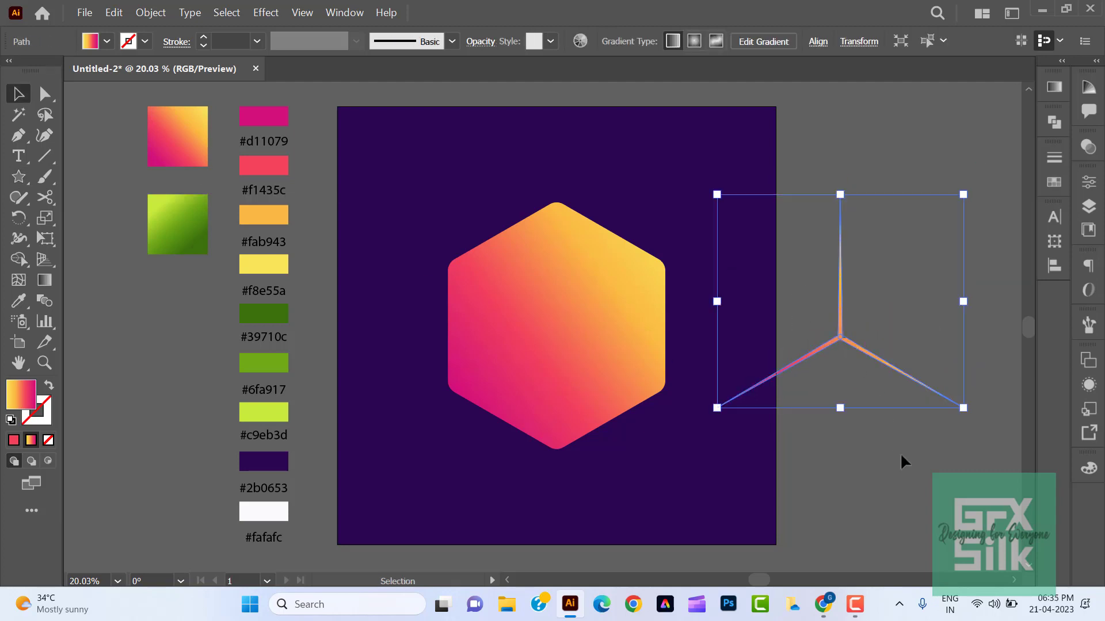
pyautogui.click(900, 453)
pyautogui.click(857, 345)
pyautogui.rightClick(857, 344)
pyautogui.moveTo(909, 259)
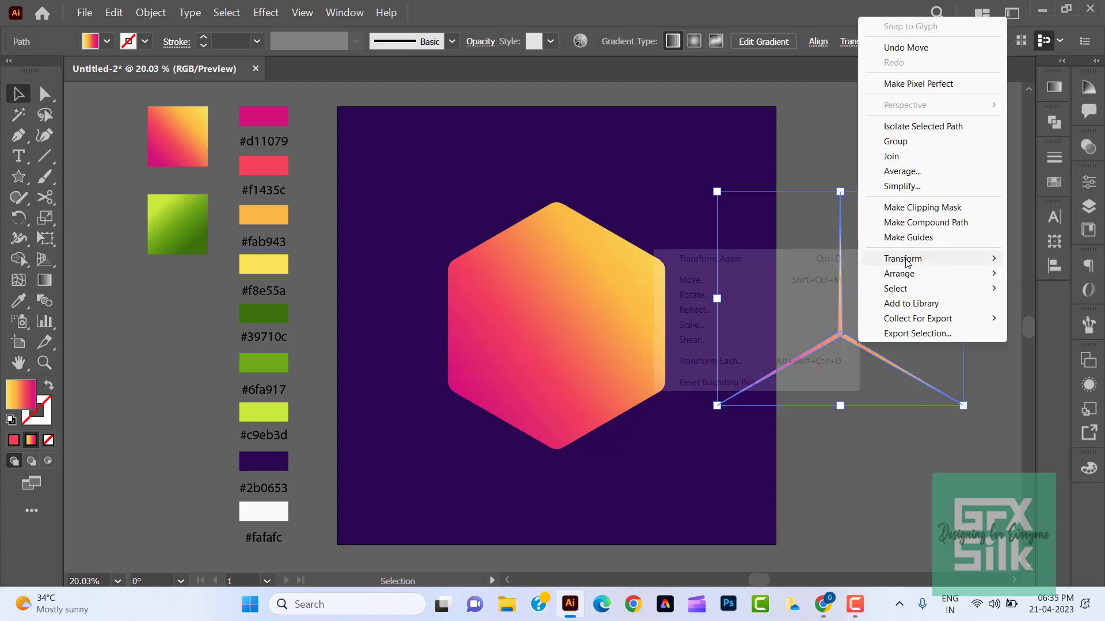
pyautogui.click(714, 296)
pyautogui.click(953, 411)
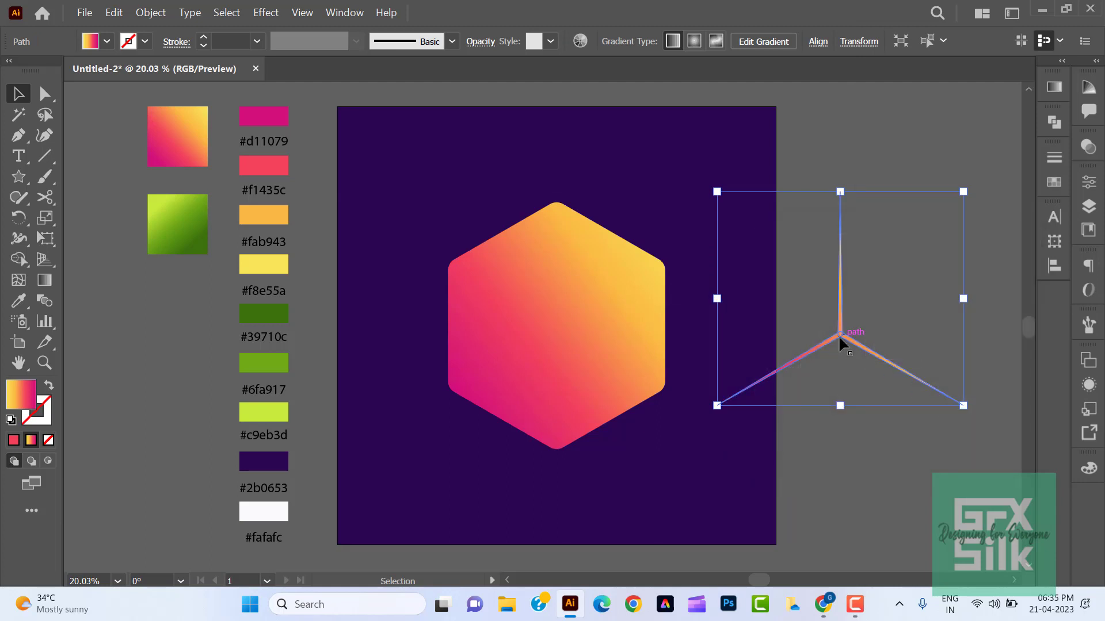
# - Reflect the three-pointed star across the horizontal axis and apply Pathfinder's Unite to it
pyautogui.rightClick(839, 336)
pyautogui.moveTo(937, 249)
pyautogui.click(759, 303)
pyautogui.click(496, 230)
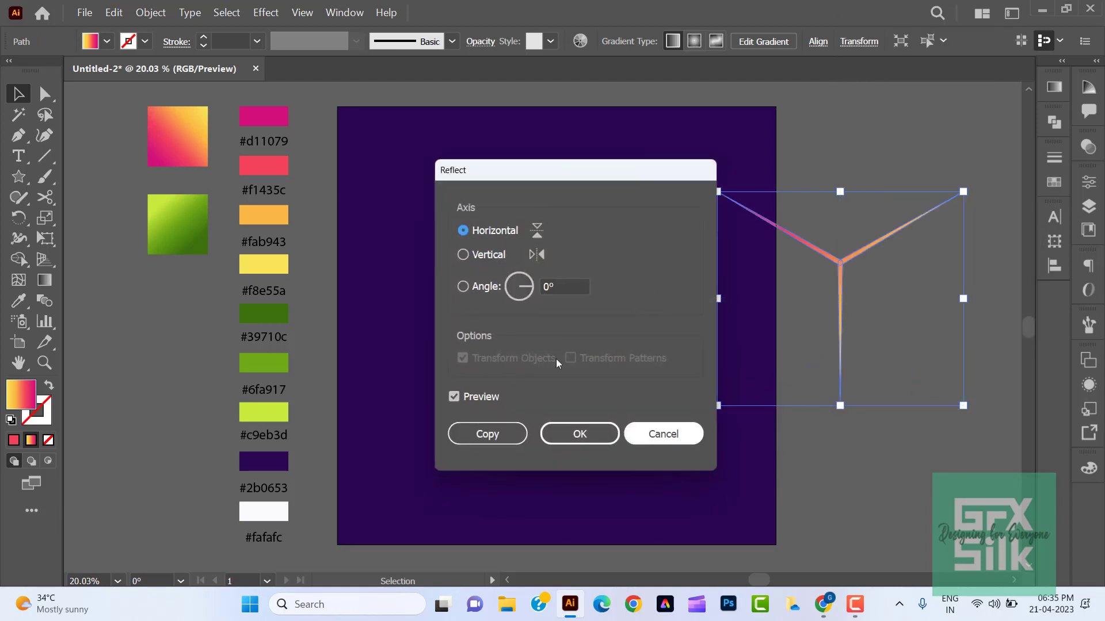
pyautogui.click(580, 434)
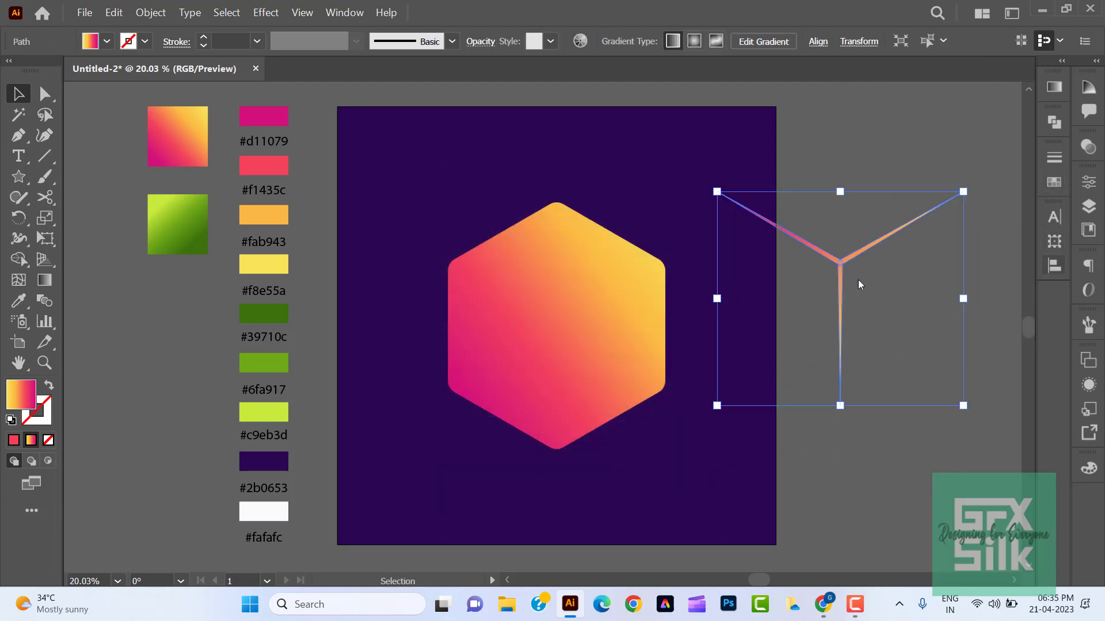
pyautogui.click(1056, 123)
pyautogui.click(850, 160)
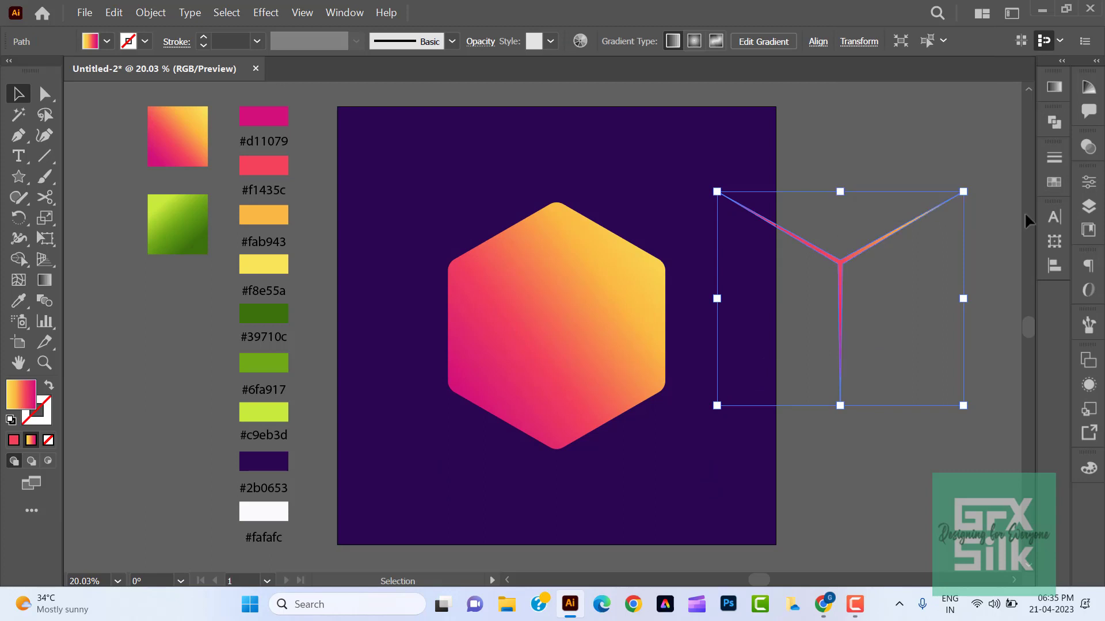
# - Move the star onto the hexagon and centre both shapes horizontally and vertically on the artboard
pyautogui.click(846, 325)
pyautogui.moveTo(838, 316); pyautogui.dragTo(550, 358)
pyautogui.click(662, 489)
pyautogui.click(499, 318)
pyautogui.click(1054, 265)
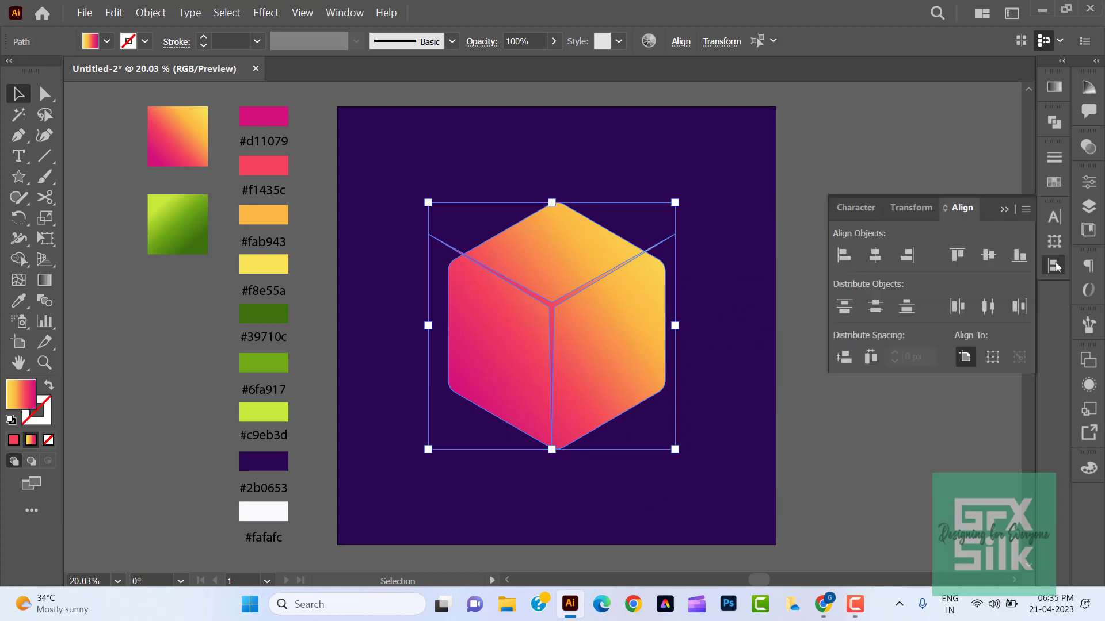
pyautogui.click(988, 255)
pyautogui.click(874, 254)
# - Shift the star so its arms meet the hexagon's corners like cube edges, and scale it down proportionally to fit inside
pyautogui.click(895, 431)
pyautogui.moveTo(660, 246); pyautogui.dragTo(647, 294)
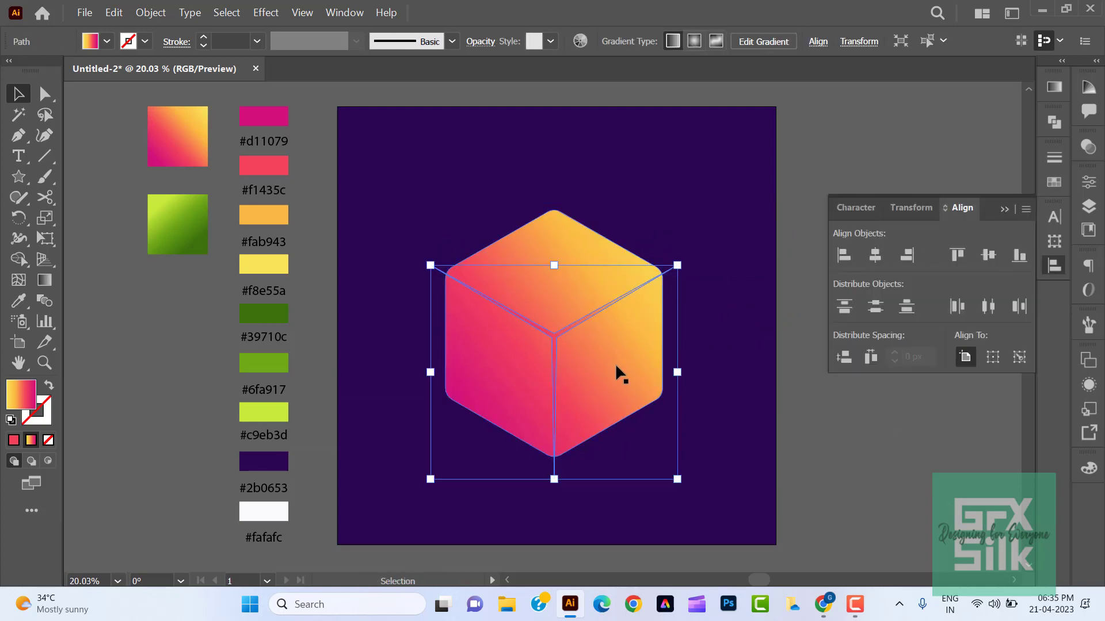
pyautogui.hotkey('shift', 'Up')
pyautogui.hotkey('shift', 'Up')
pyautogui.hotkey('shift', 'Up')
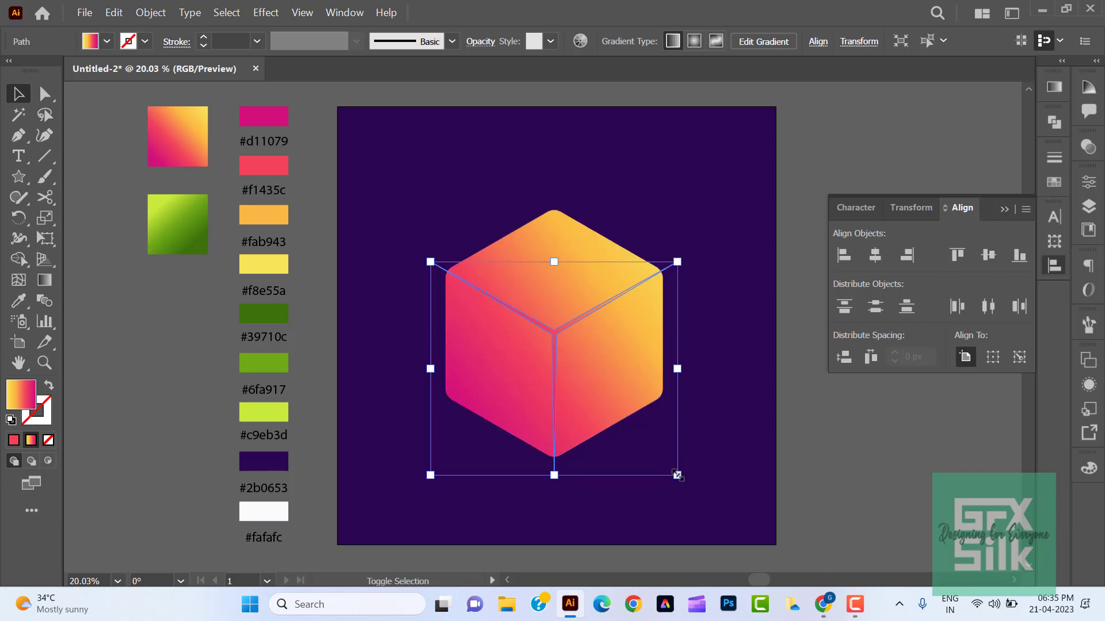
pyautogui.moveTo(677, 475); pyautogui.dragTo(662, 475)
pyautogui.moveTo(661, 475); pyautogui.dragTo(658, 472)
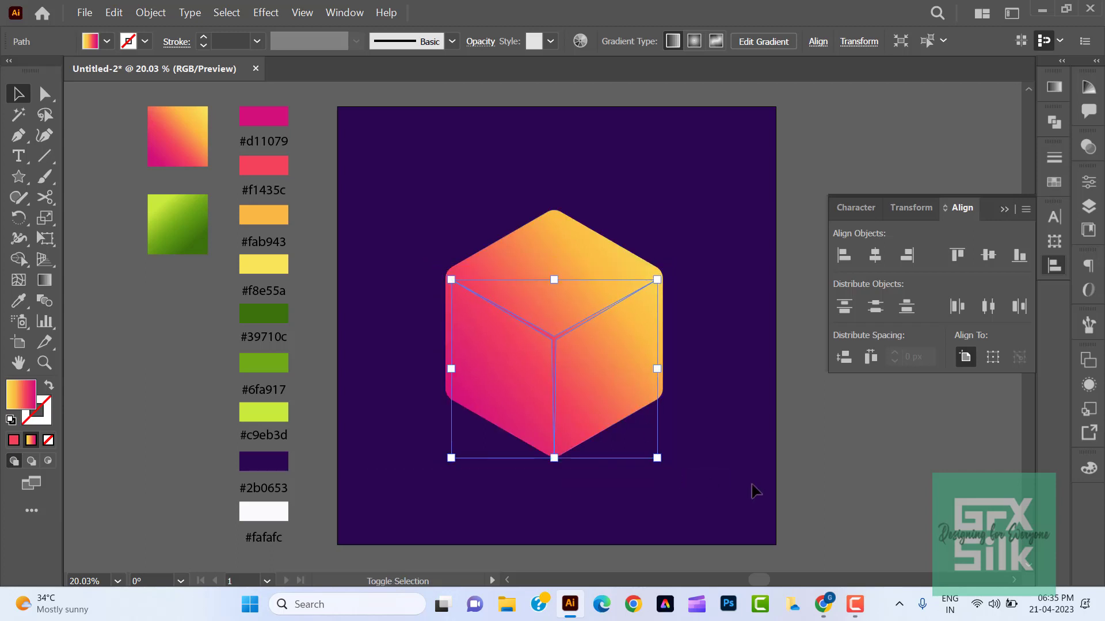
pyautogui.click(825, 477)
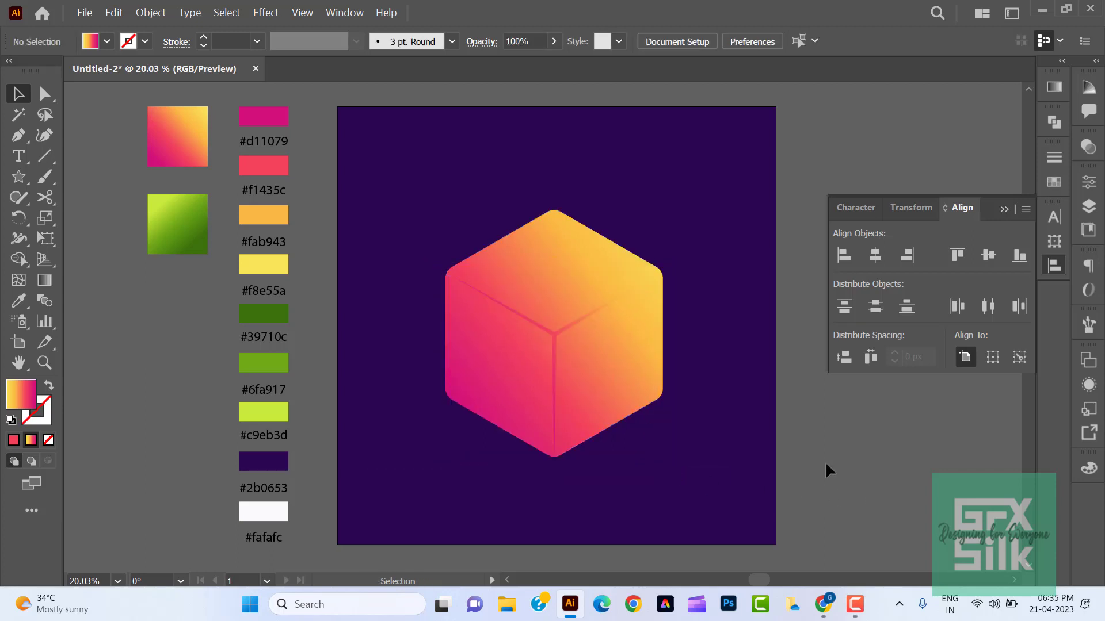
# - Round the inner corners where the star's three arms meet at the centre of the cube
pyautogui.click(556, 337)
pyautogui.click(49, 364)
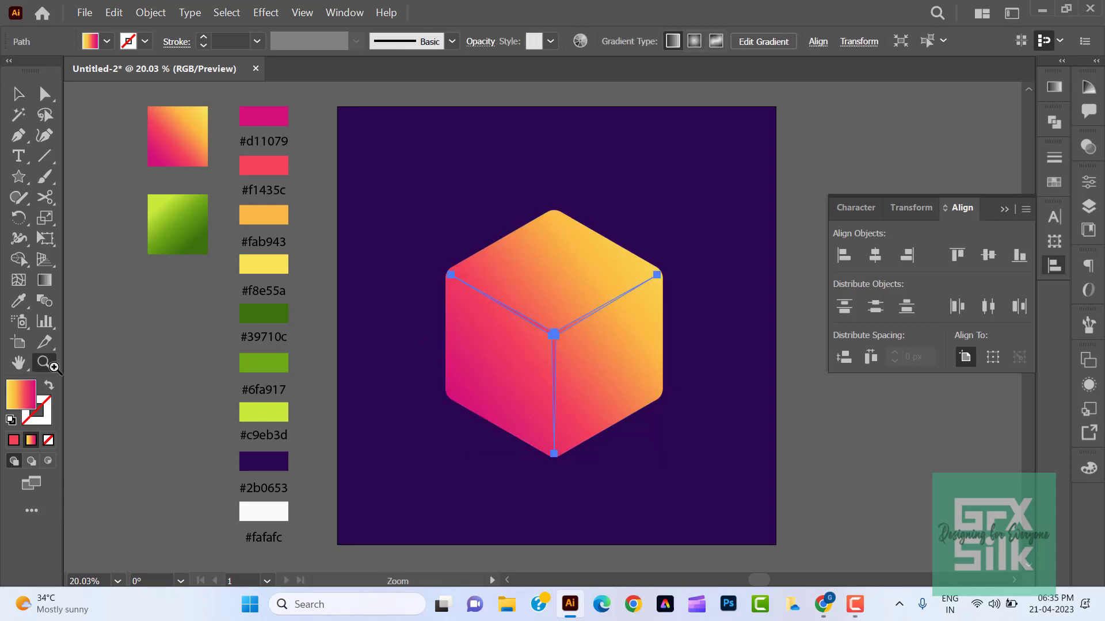
pyautogui.moveTo(546, 336); pyautogui.dragTo(634, 401)
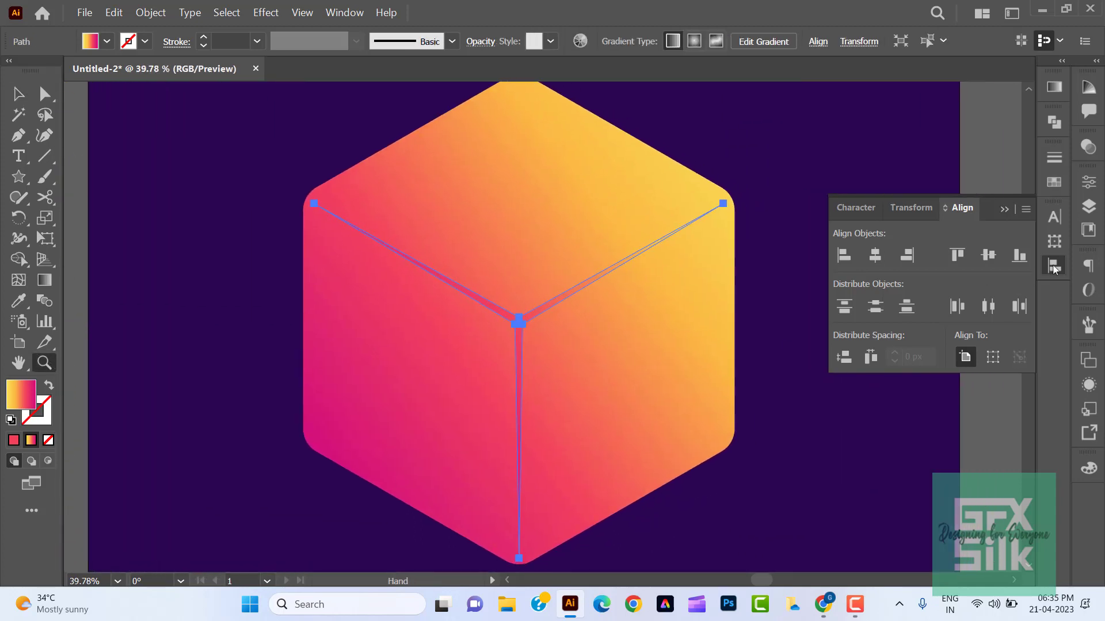
pyautogui.click(1054, 266)
pyautogui.press('a')
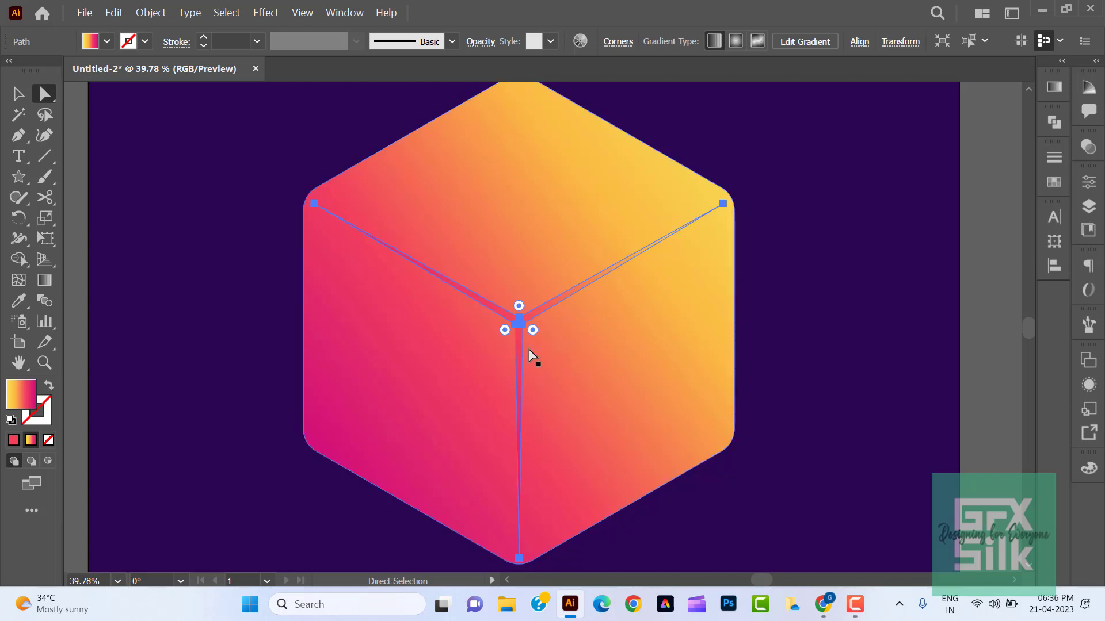
pyautogui.moveTo(531, 329); pyautogui.dragTo(447, 373)
pyautogui.press('v')
pyautogui.click(127, 255)
pyautogui.click(49, 363)
pyautogui.press('space')
pyautogui.click(19, 95)
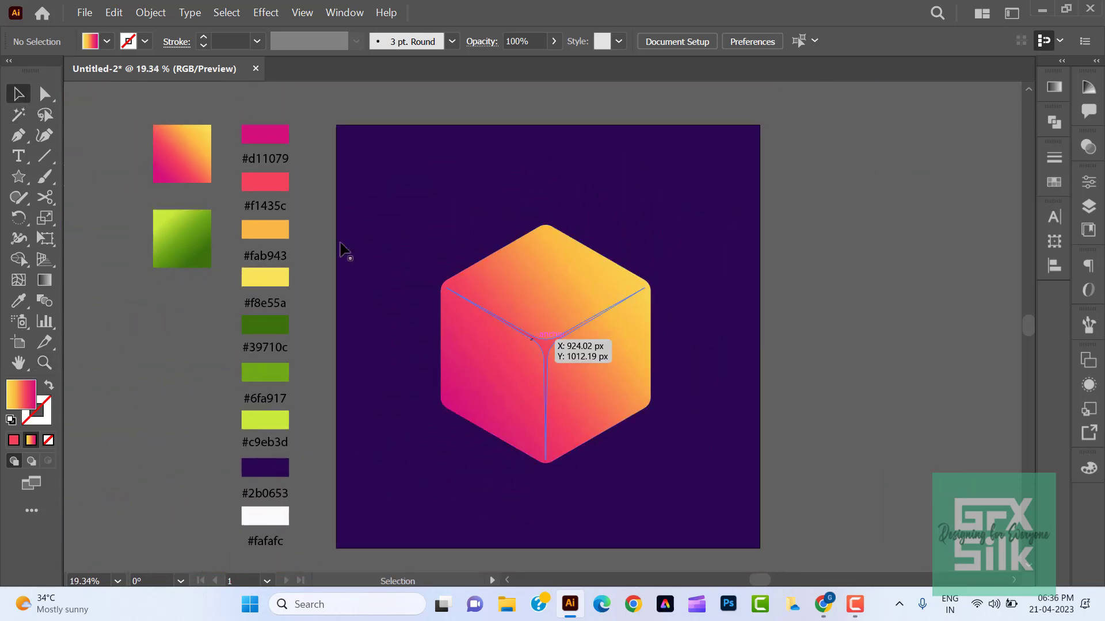
# - Fill the three-pointed star with the yellow #f8e55a sampled from its colour swatch
pyautogui.click(549, 345)
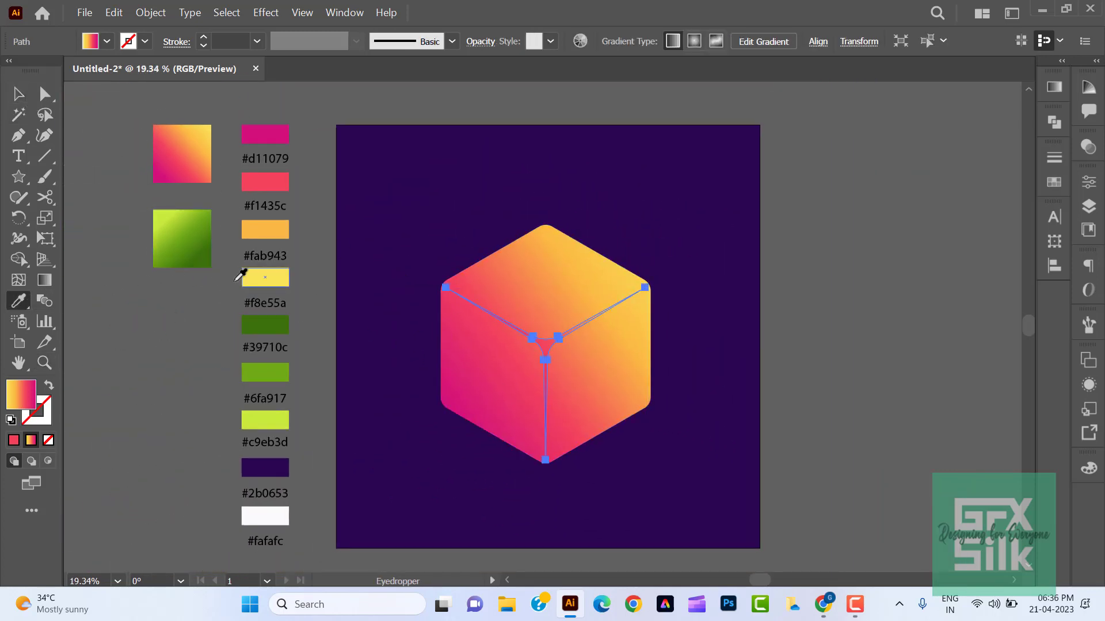
pyautogui.click(249, 278)
pyautogui.click(19, 97)
pyautogui.click(349, 129)
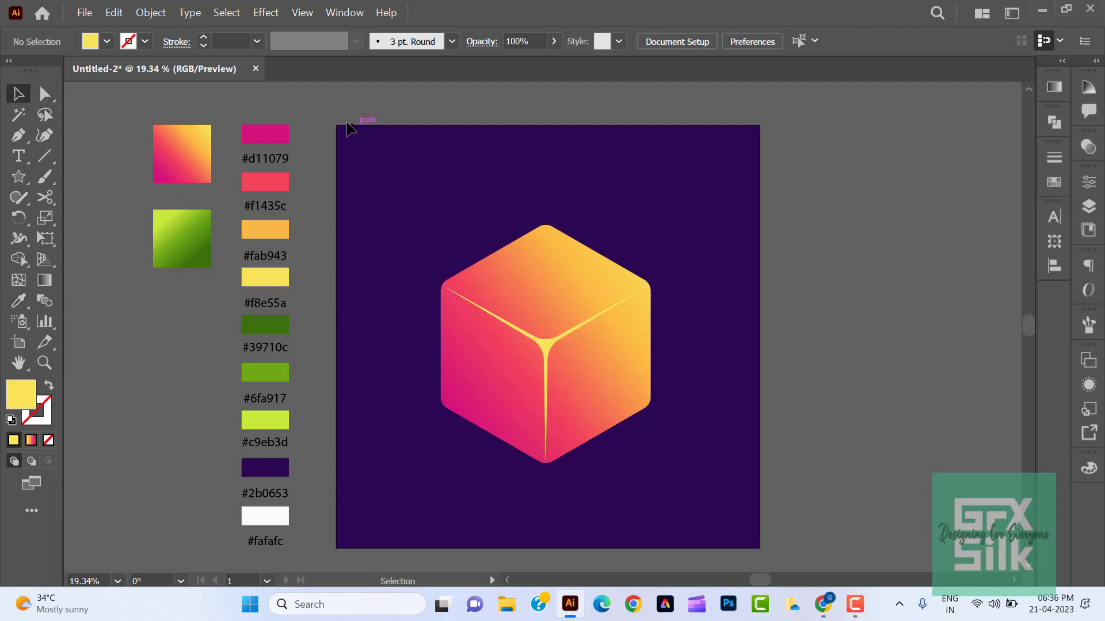
# - Apply a Gaussian Blur effect with a radius of 20 pixels to the yellow star
pyautogui.click(543, 347)
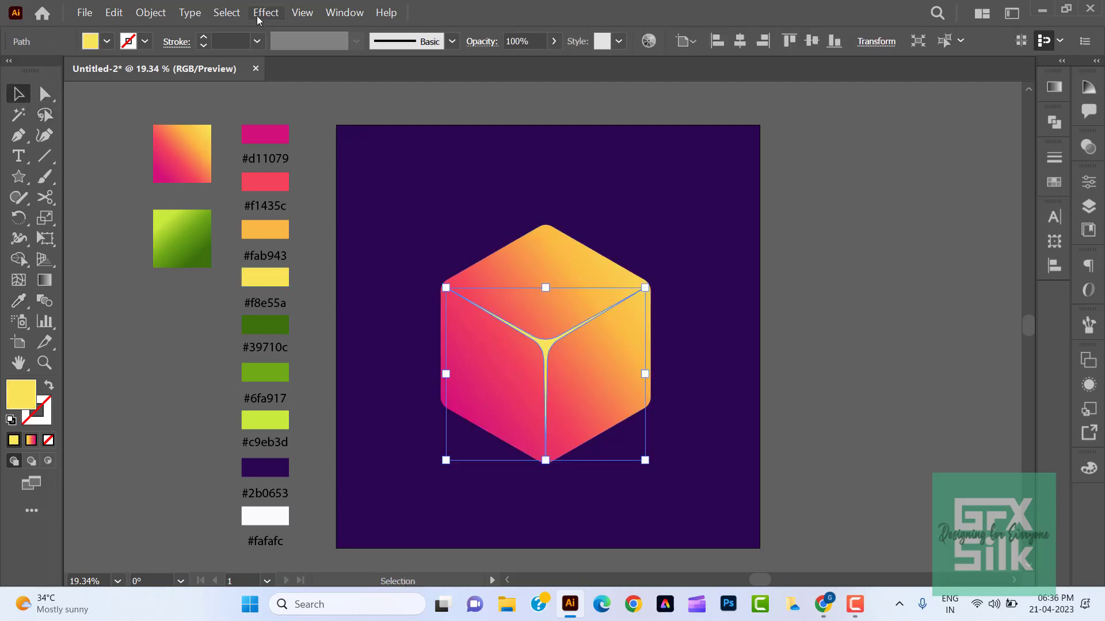
pyautogui.click(259, 16)
pyautogui.moveTo(332, 290)
pyautogui.click(438, 289)
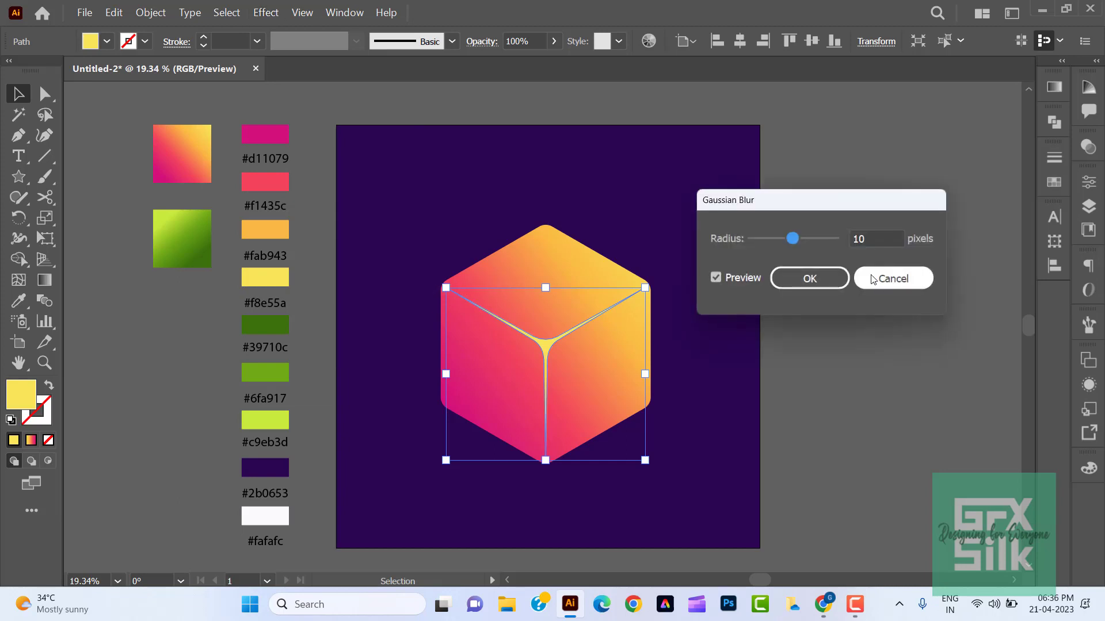
pyautogui.moveTo(789, 245); pyautogui.dragTo(803, 245)
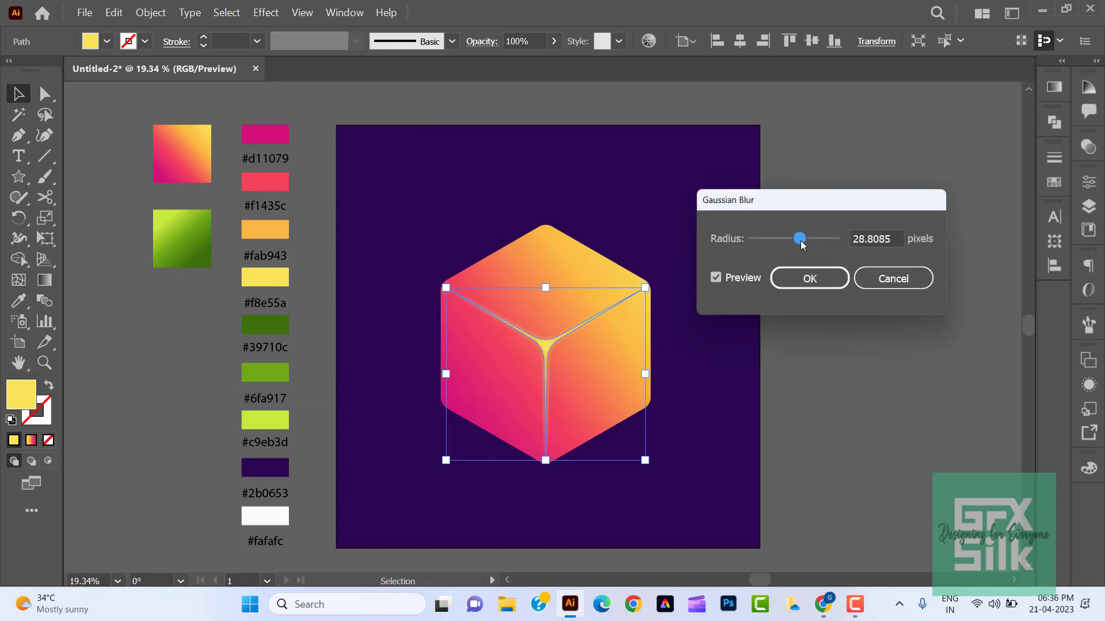
pyautogui.moveTo(879, 244); pyautogui.dragTo(847, 239)
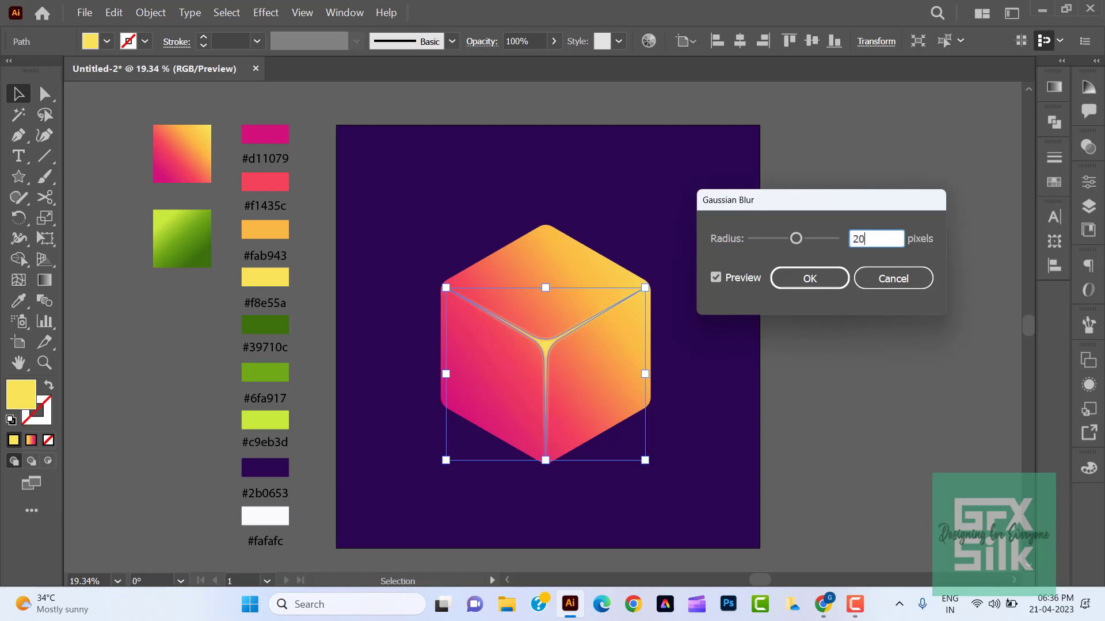
pyautogui.write('20')
pyautogui.click(825, 278)
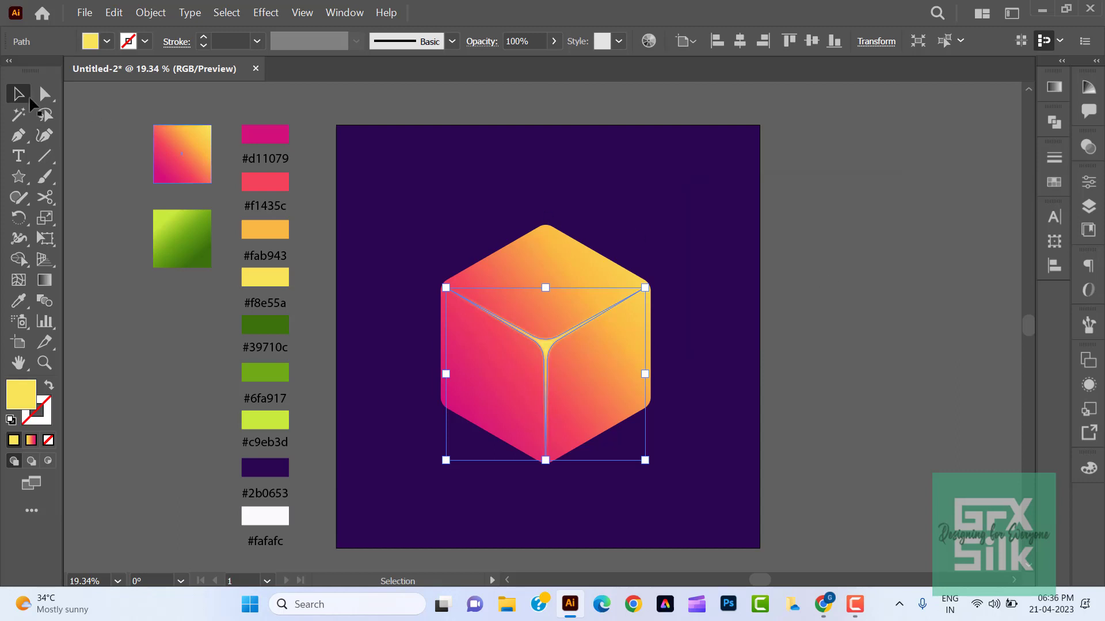
pyautogui.click(928, 348)
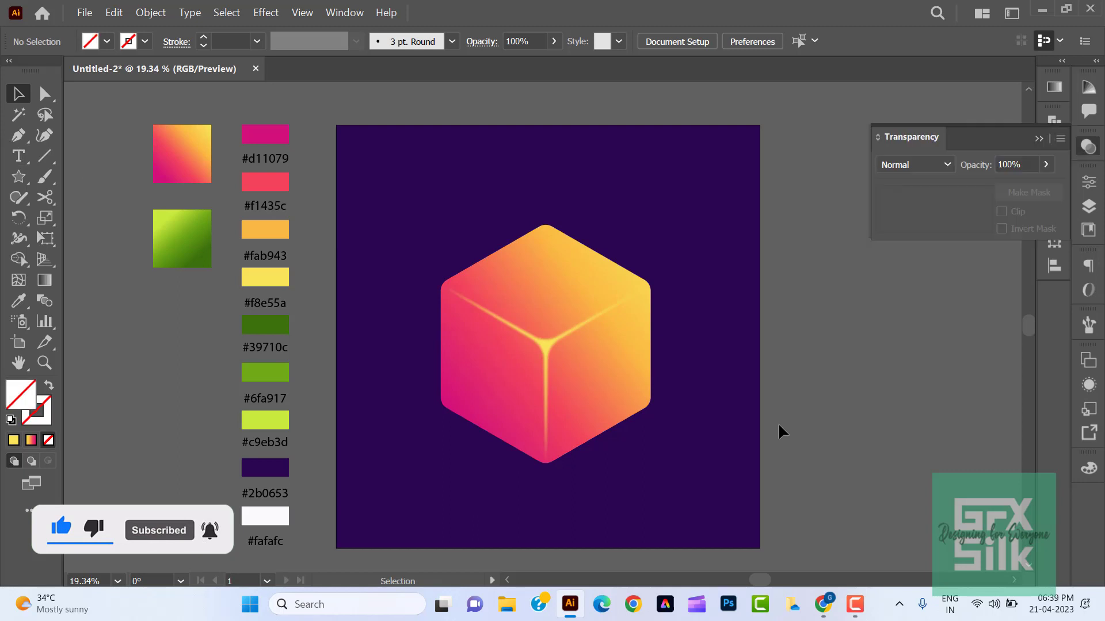
# - Move the whole cube off the artboard to the empty area beside the colour swatches
pyautogui.hscroll(-3, 806, 435)
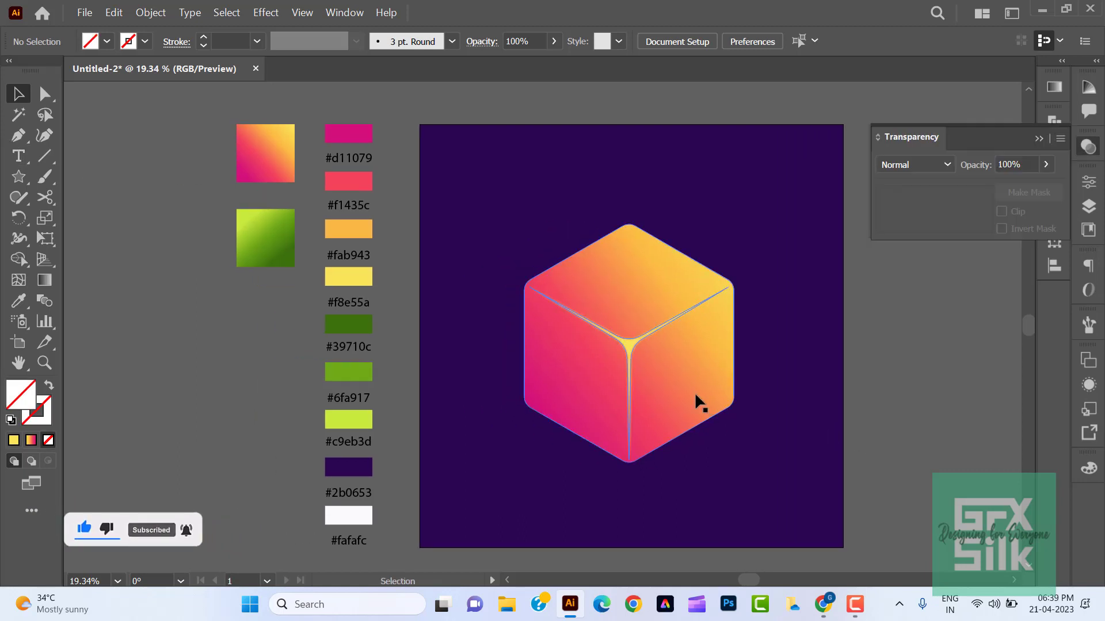
pyautogui.moveTo(695, 391); pyautogui.dragTo(254, 444)
pyautogui.moveTo(638, 409); pyautogui.dragTo(584, 407)
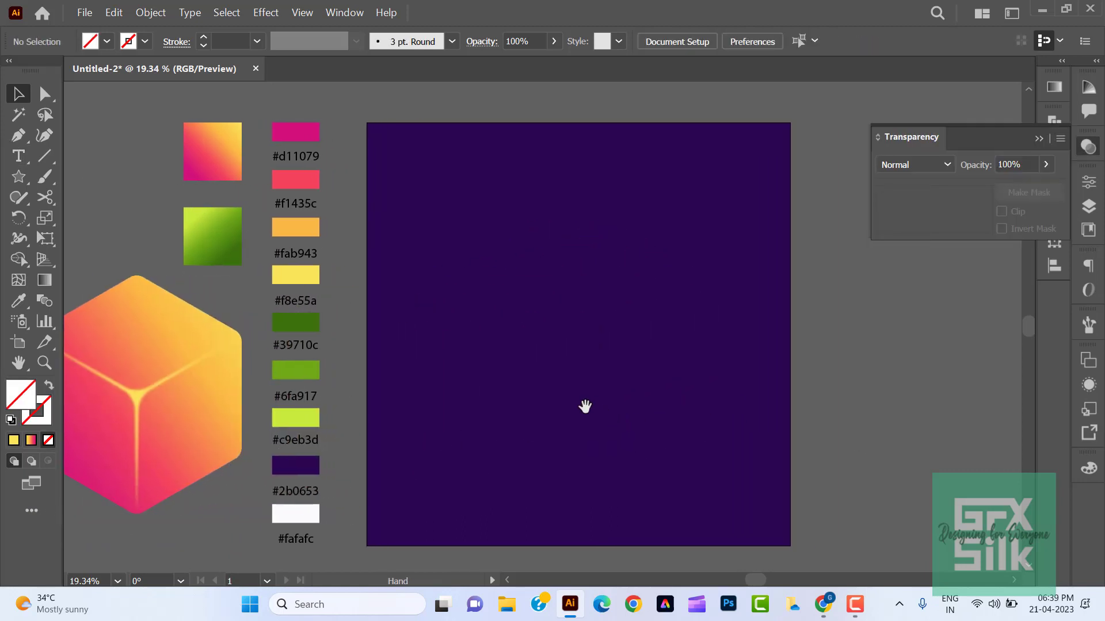
# - Draw a curved leaf outline with the Pen tool on the empty artboard, its tip pointing to the upper right
pyautogui.moveTo(17, 142); pyautogui.dragTo(81, 135)
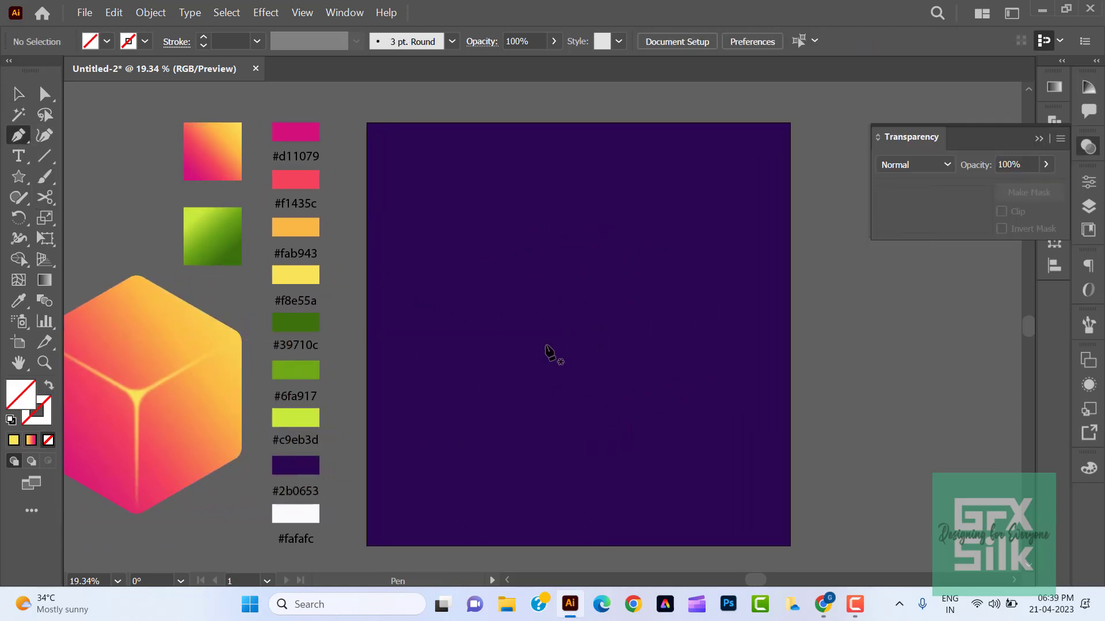
pyautogui.moveTo(550, 328); pyautogui.dragTo(560, 250)
pyautogui.moveTo(751, 208); pyautogui.dragTo(691, 232)
pyautogui.press('alt')
pyautogui.moveTo(555, 353); pyautogui.dragTo(415, 336)
# - Align the two open end anchors at the leaf's base and join them into a single point
pyautogui.click(41, 97)
pyautogui.moveTo(537, 339); pyautogui.dragTo(567, 370)
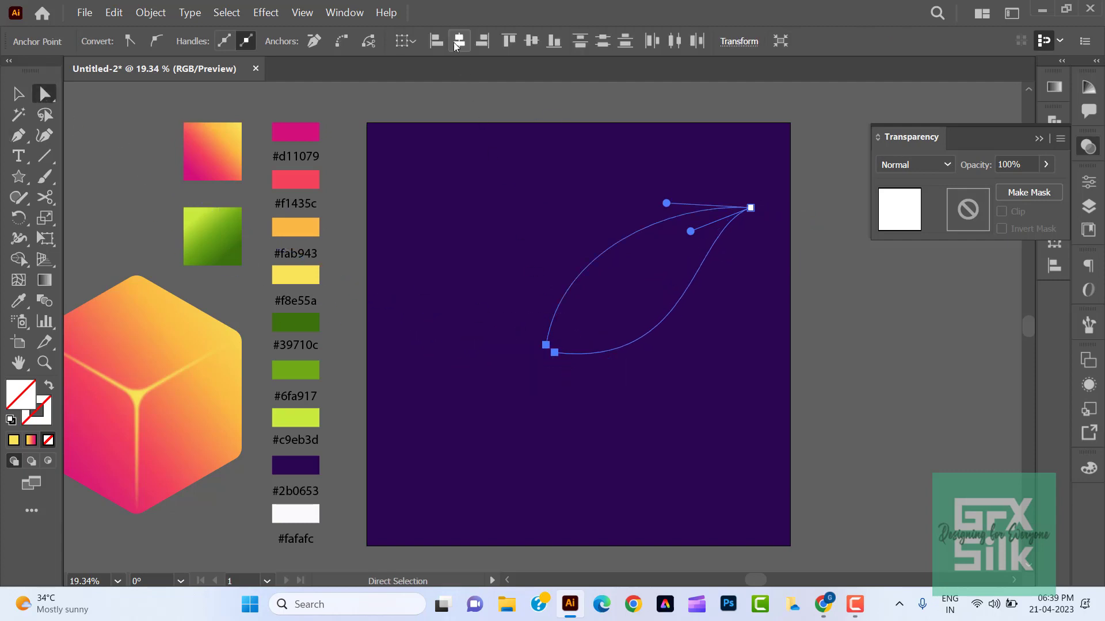
pyautogui.click(459, 40)
pyautogui.rightClick(550, 350)
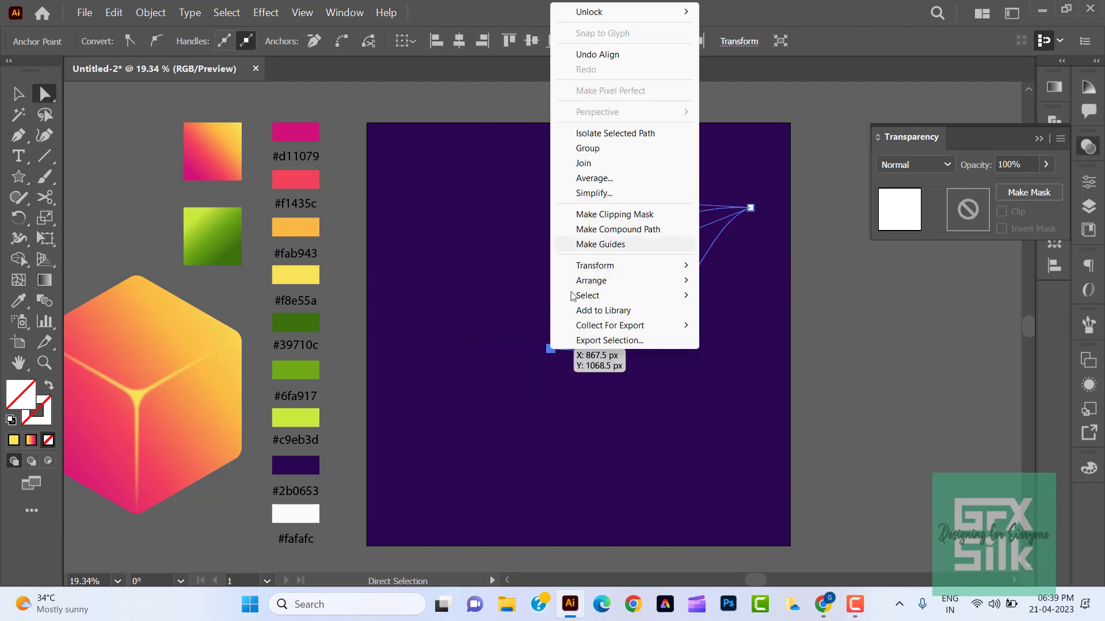
pyautogui.click(616, 166)
# - Fill the leaf with the green gradient sampled from the green gradient square
pyautogui.click(18, 300)
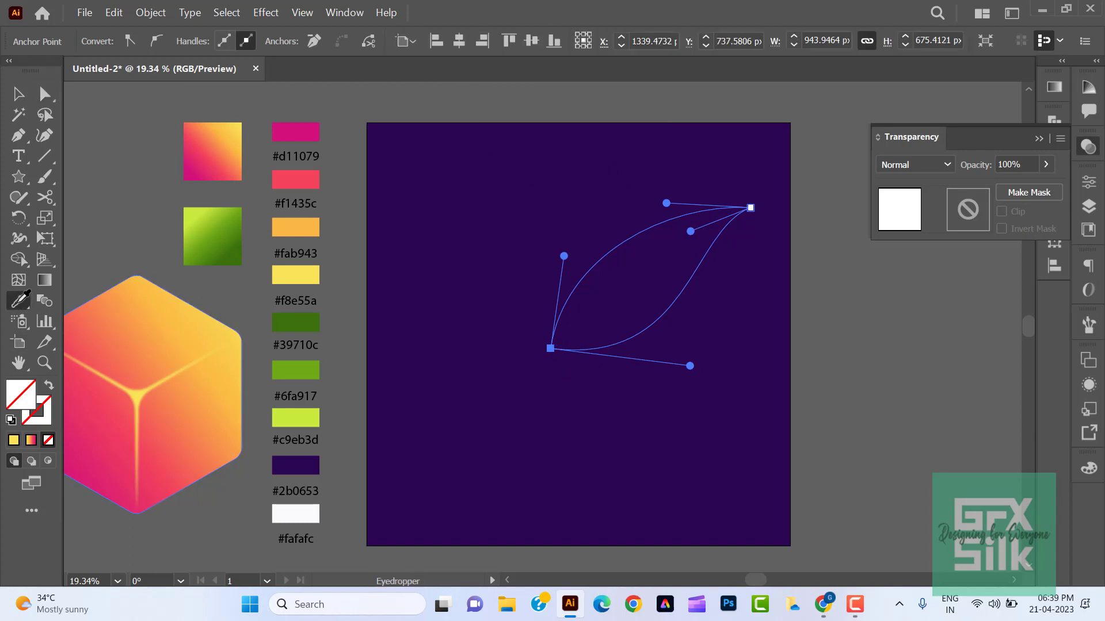
pyautogui.click(218, 222)
pyautogui.press('v')
# - Reshape the leaf by adjusting the handles of its two anchors, giving it a fuller body and a narrow curved tip
pyautogui.press('a')
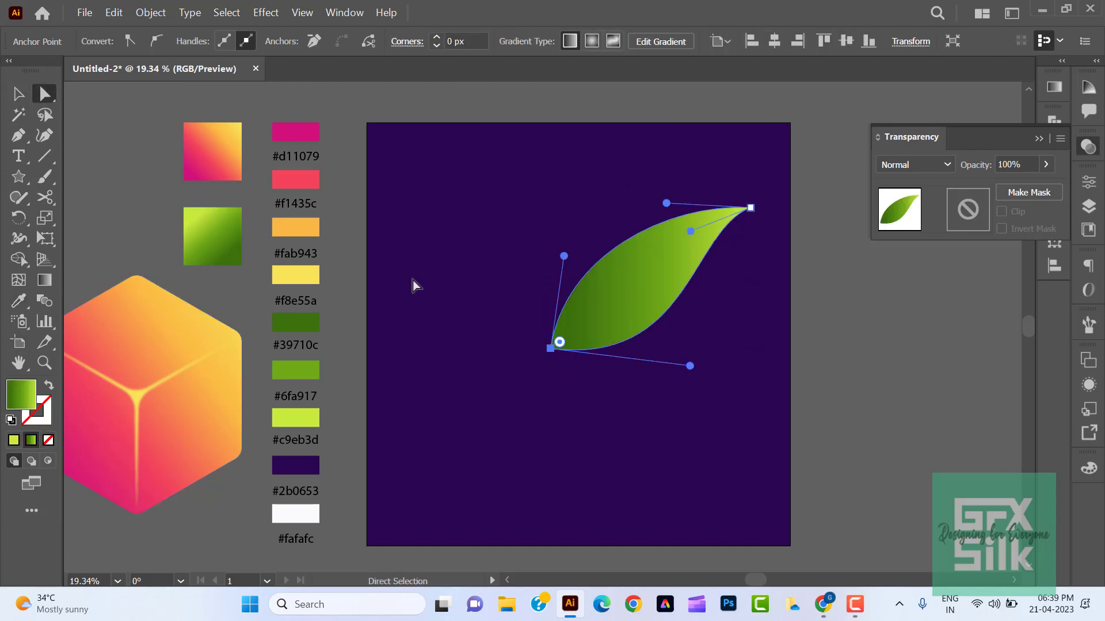
pyautogui.moveTo(563, 255); pyautogui.dragTo(554, 221)
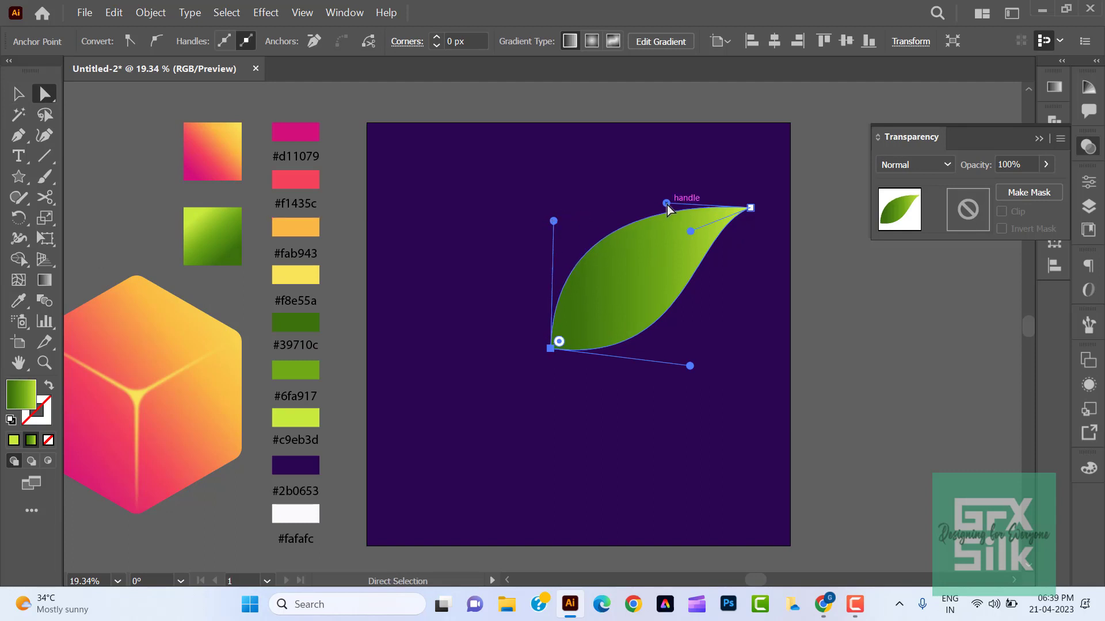
pyautogui.moveTo(666, 204); pyautogui.dragTo(660, 171)
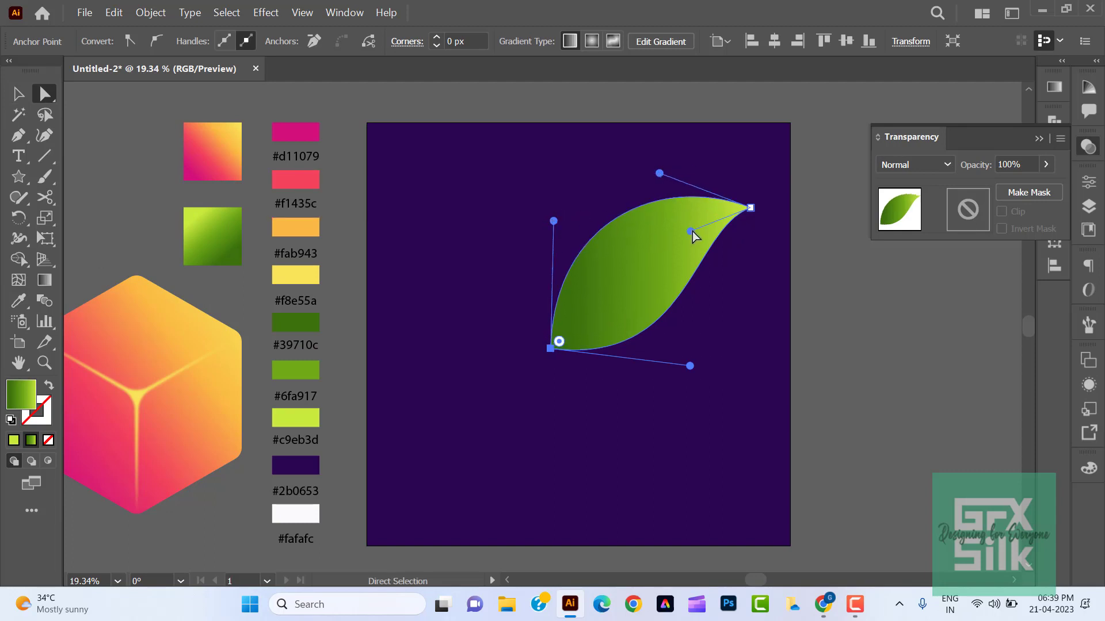
pyautogui.moveTo(693, 231); pyautogui.dragTo(670, 193)
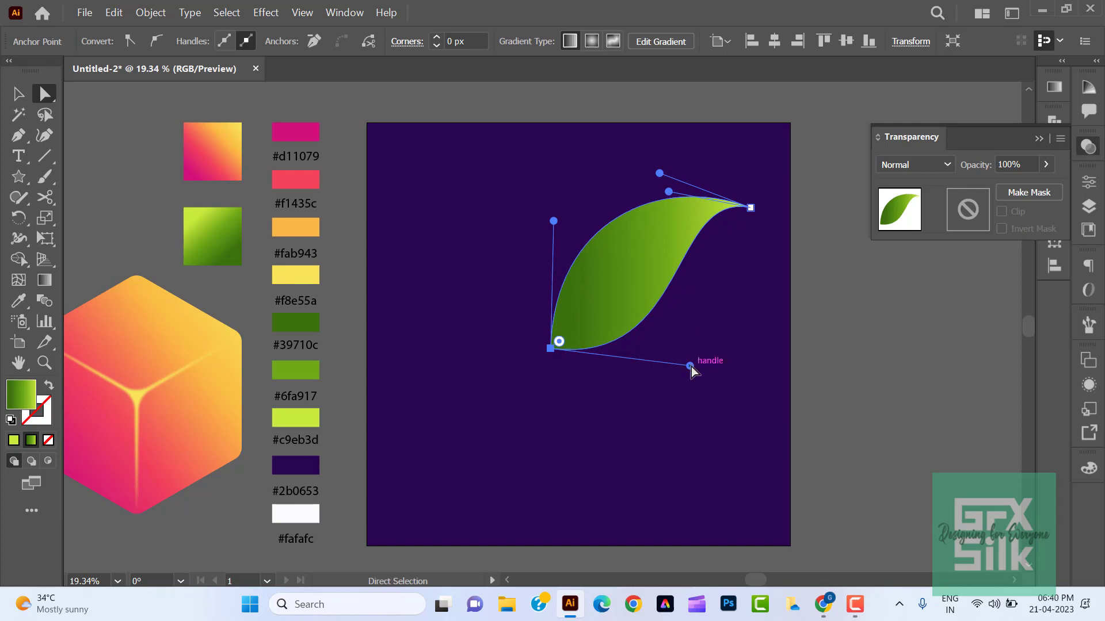
pyautogui.moveTo(690, 366); pyautogui.dragTo(732, 390)
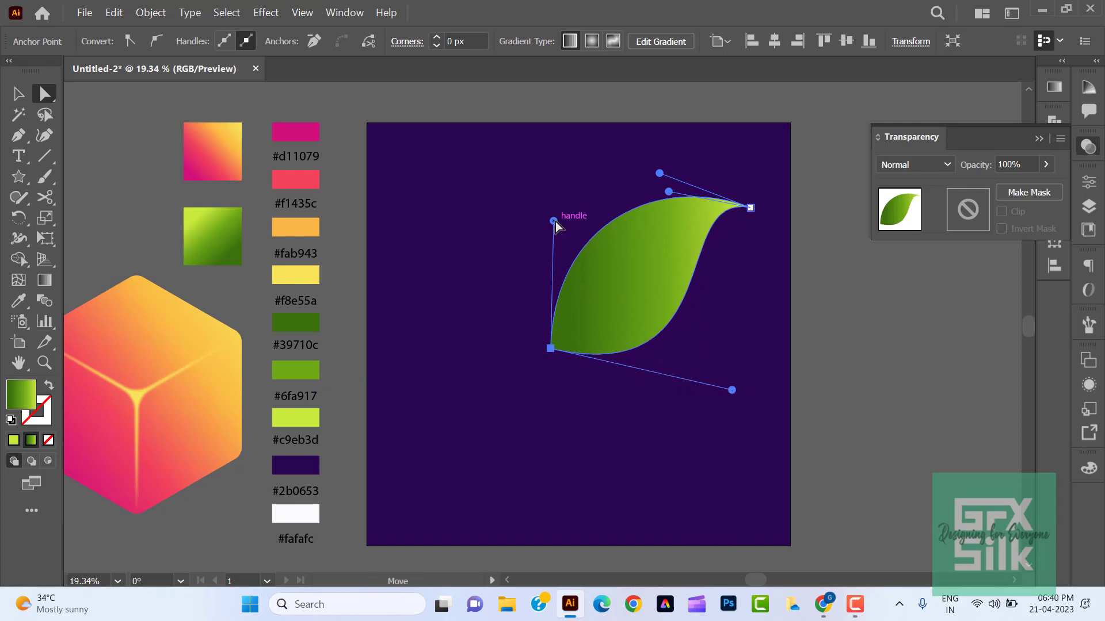
pyautogui.click(922, 395)
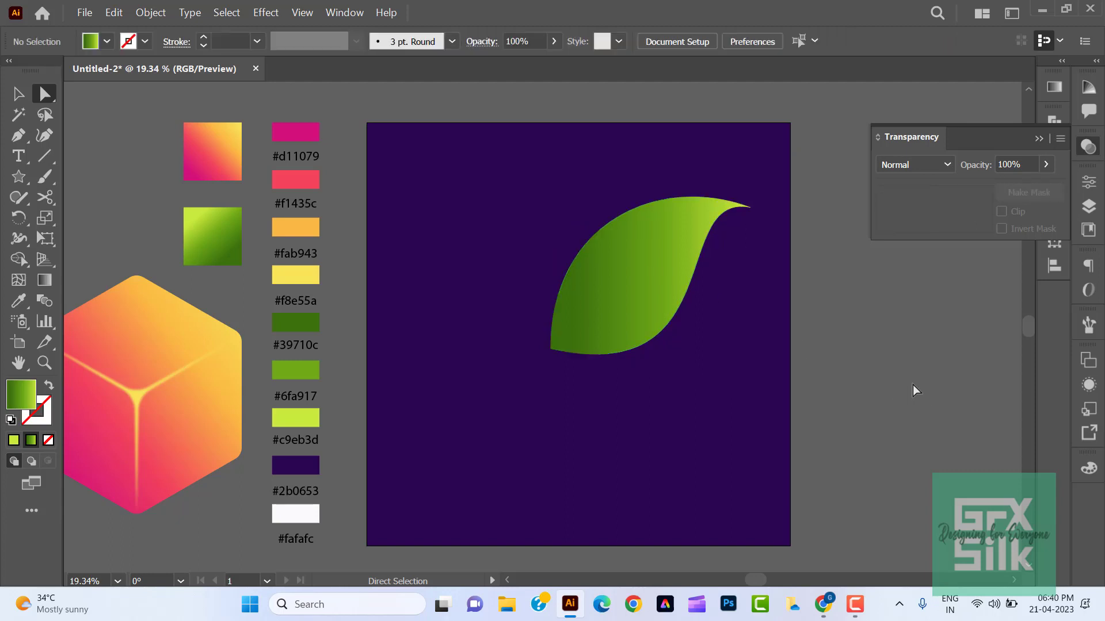
pyautogui.click(749, 208)
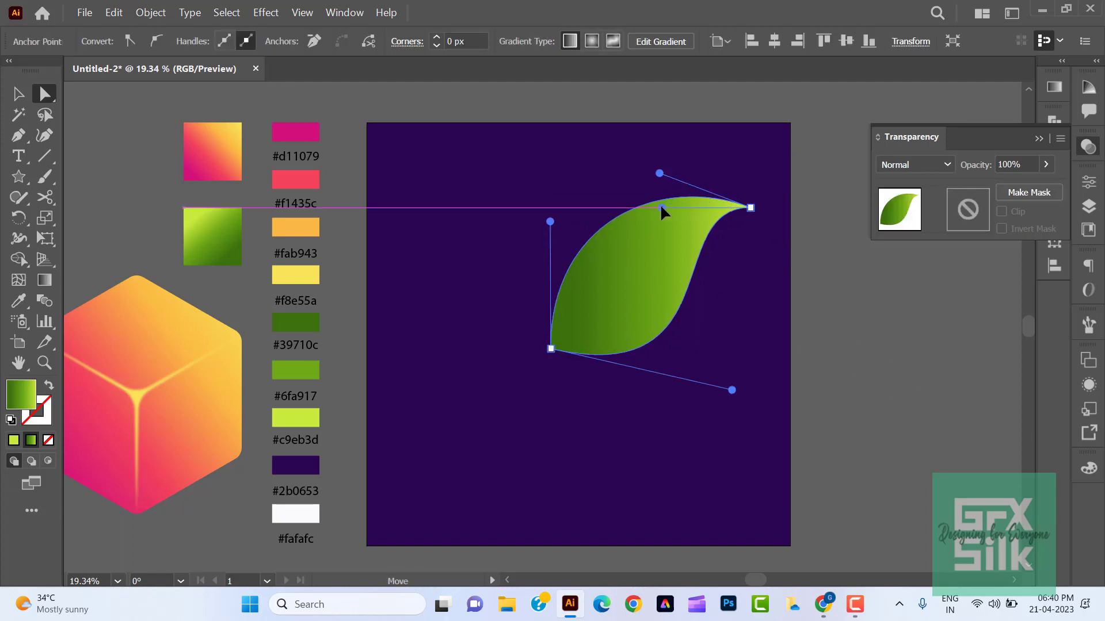
pyautogui.click(889, 392)
# - Redirect the leaf's gradient to run from dark green at the lower edge to light green at the upper edge
pyautogui.click(630, 317)
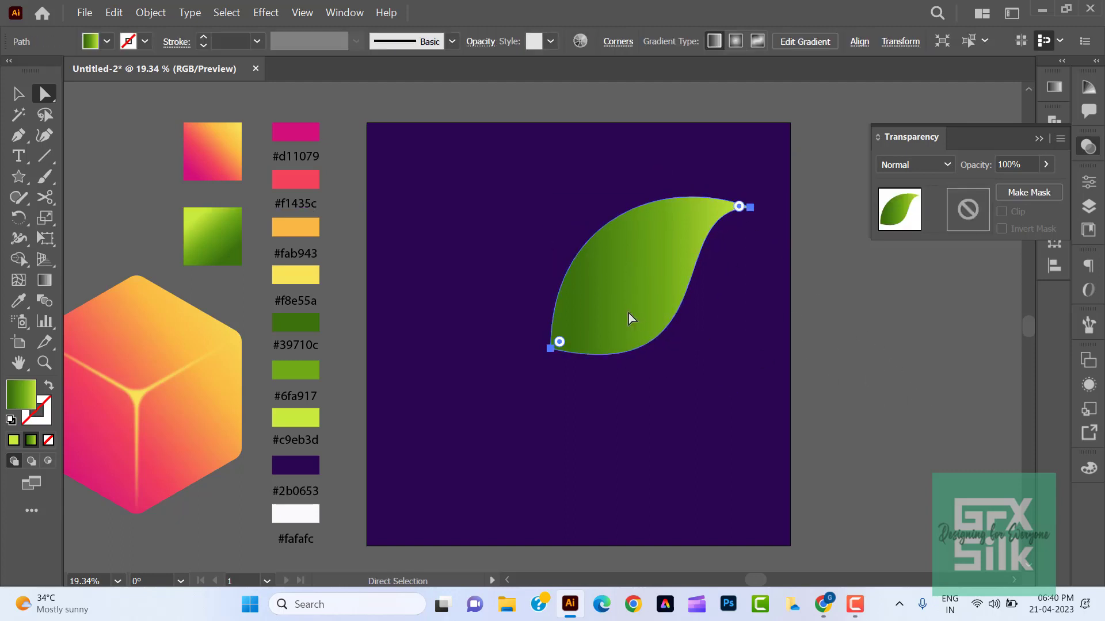
pyautogui.click(45, 280)
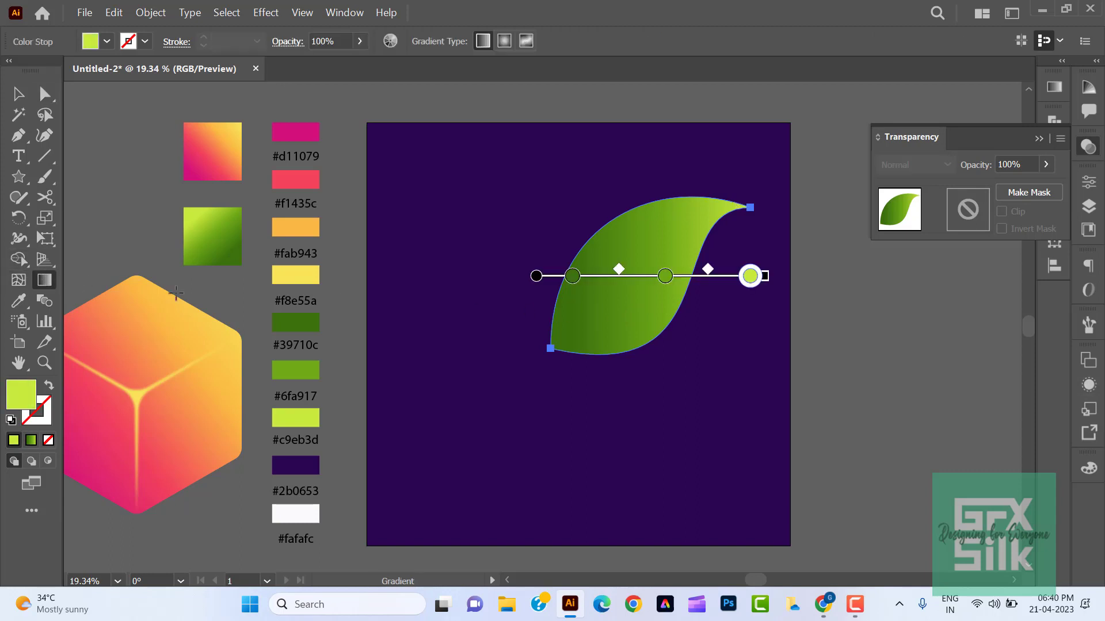
pyautogui.moveTo(662, 356)
pyautogui.mouseDown()
pyautogui.moveTo(622, 308)
pyautogui.moveTo(592, 244)
pyautogui.moveTo(604, 198)
pyautogui.moveTo(611, 209)
pyautogui.mouseUp()
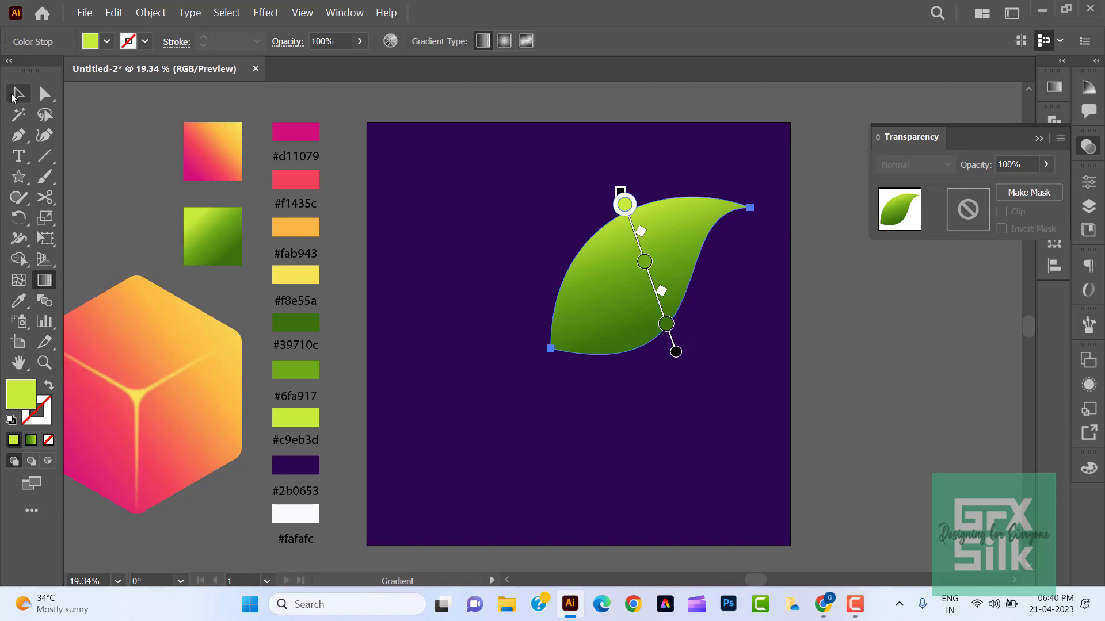
pyautogui.click(17, 94)
pyautogui.click(486, 111)
# - Place a slightly enlarged, rotated copy of the leaf over the original, leaving a thin crescent along the upper edge
pyautogui.click(614, 288)
pyautogui.moveTo(616, 281); pyautogui.dragTo(625, 302)
pyautogui.moveTo(755, 288); pyautogui.dragTo(772, 288)
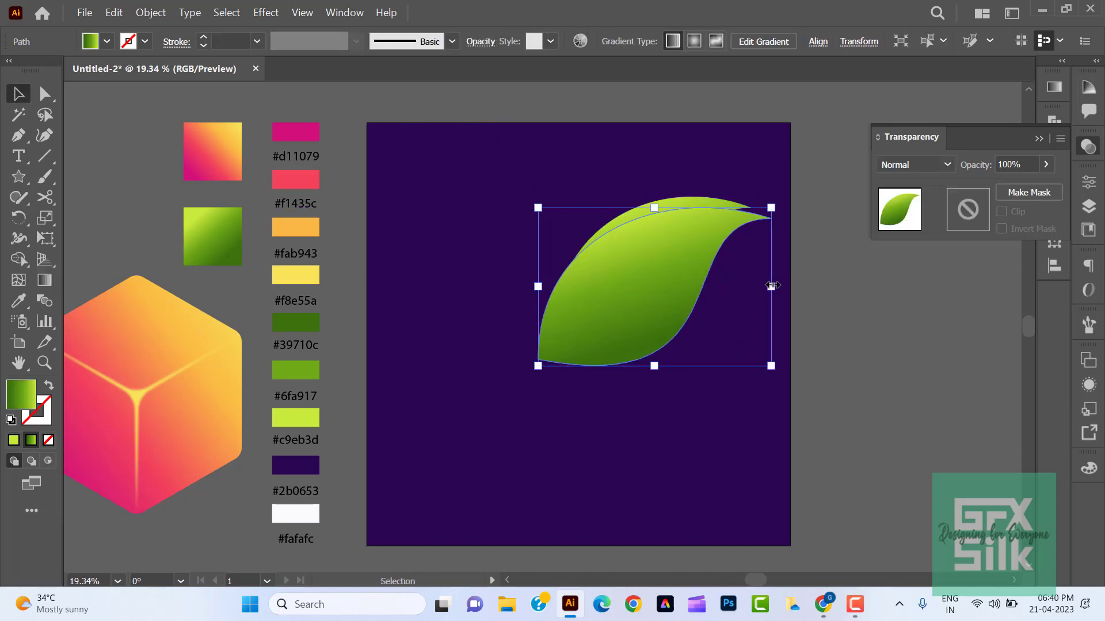
pyautogui.moveTo(776, 374); pyautogui.dragTo(806, 373)
pyautogui.hotkey('shift', 'Right')
pyautogui.hotkey('shift', 'Right')
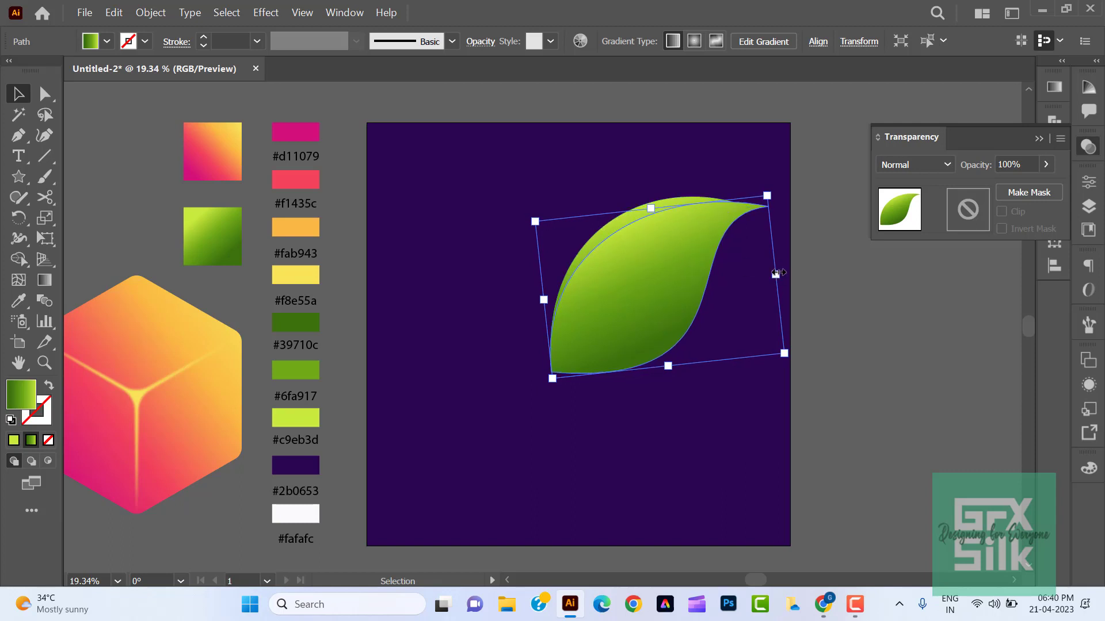
pyautogui.moveTo(775, 274); pyautogui.dragTo(764, 275)
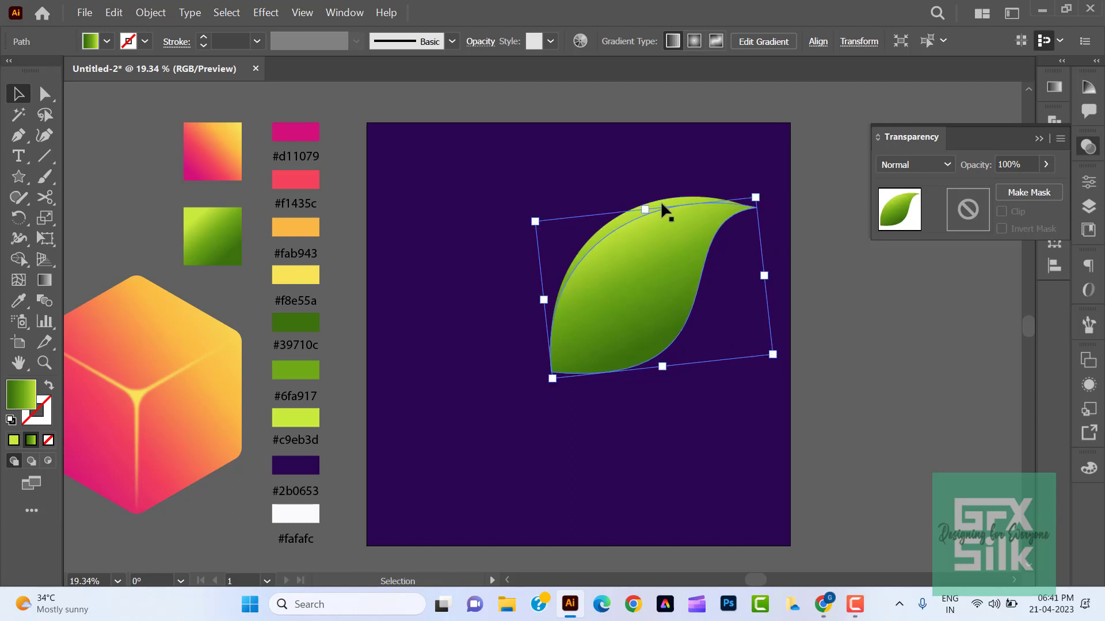
pyautogui.hotkey('shift', 'Down')
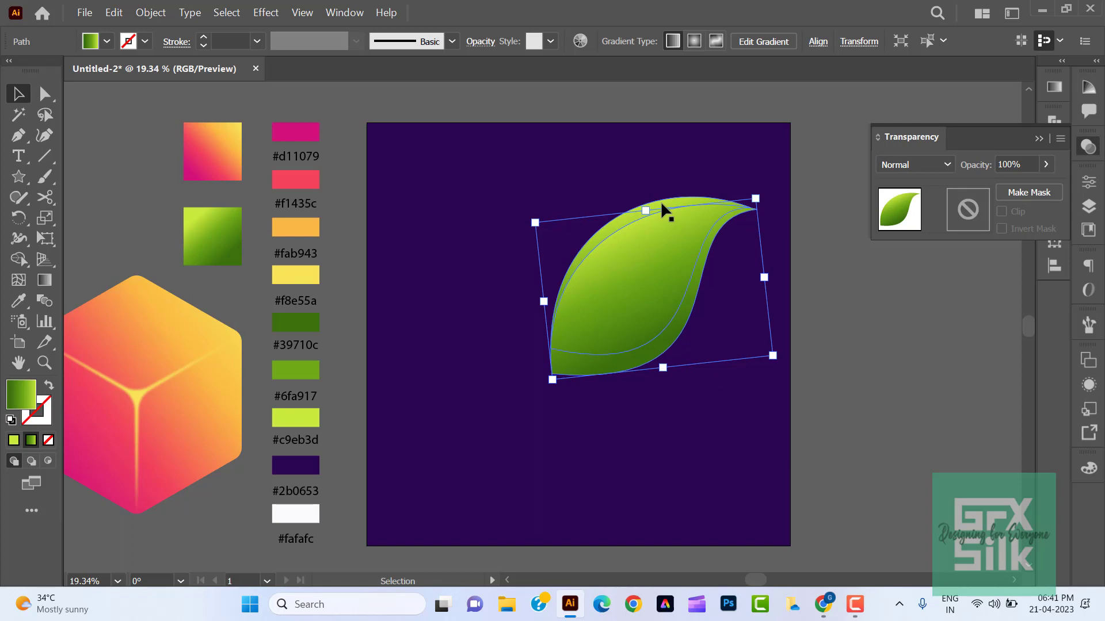
# - Select both leaf shapes and remove the part of the copy outside the original leaf with Shape Builder
pyautogui.keyDown('shift'); pyautogui.click(660, 201); pyautogui.keyUp('shift')
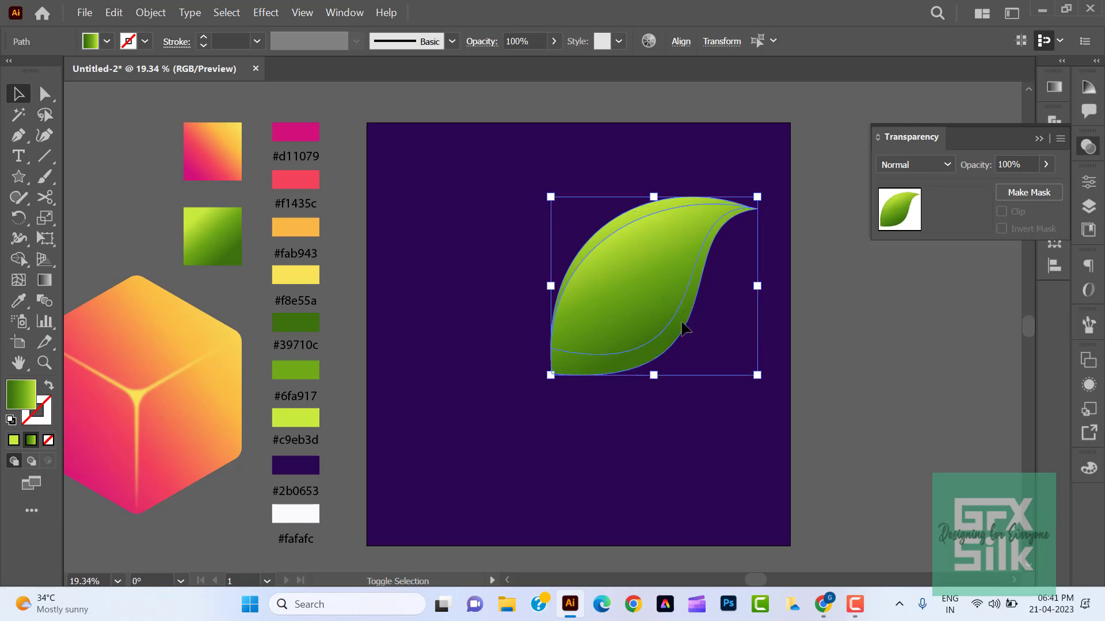
pyautogui.click(25, 260)
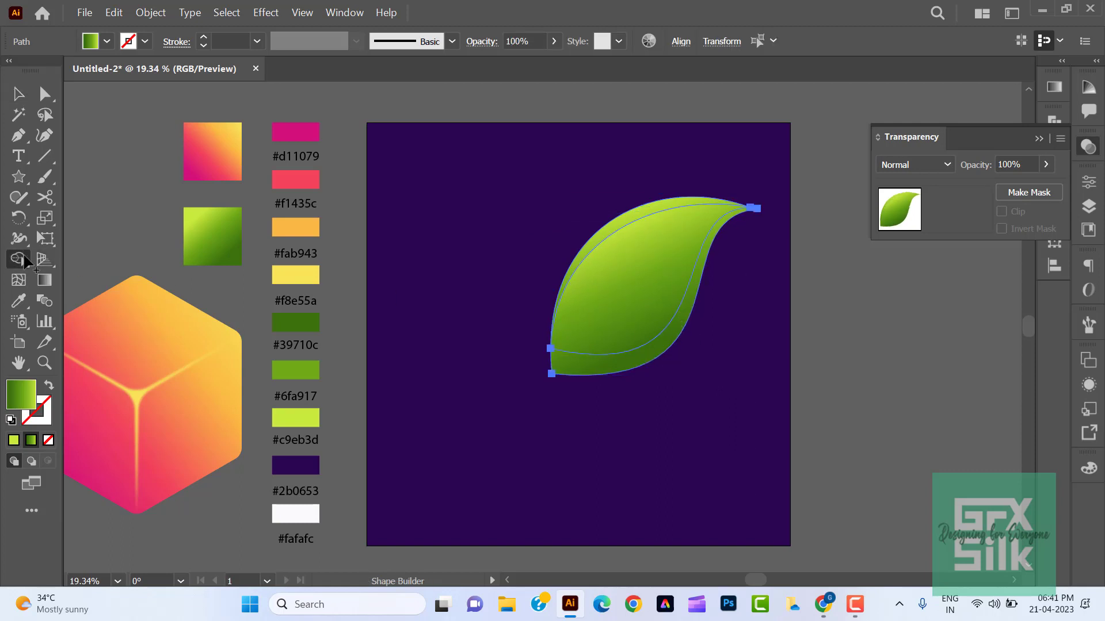
pyautogui.keyDown('alt'); pyautogui.click(552, 356); pyautogui.keyUp('alt')
pyautogui.click(21, 95)
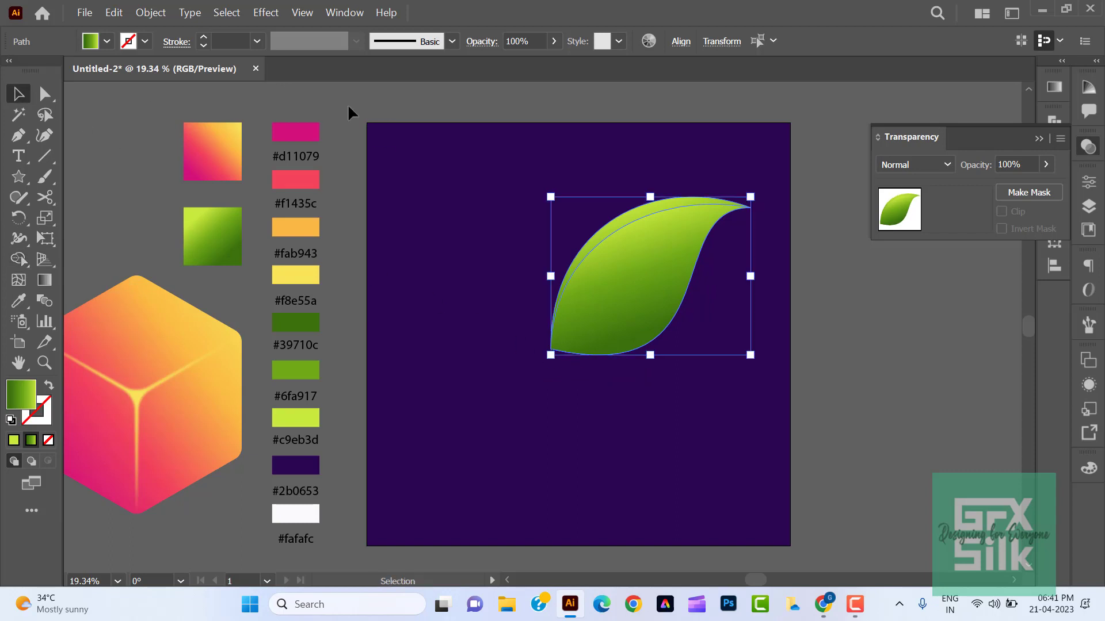
# - Shift the middle green stop of the back leaf's gradient toward its light end so the upper-edge crescent stands out
pyautogui.click(477, 106)
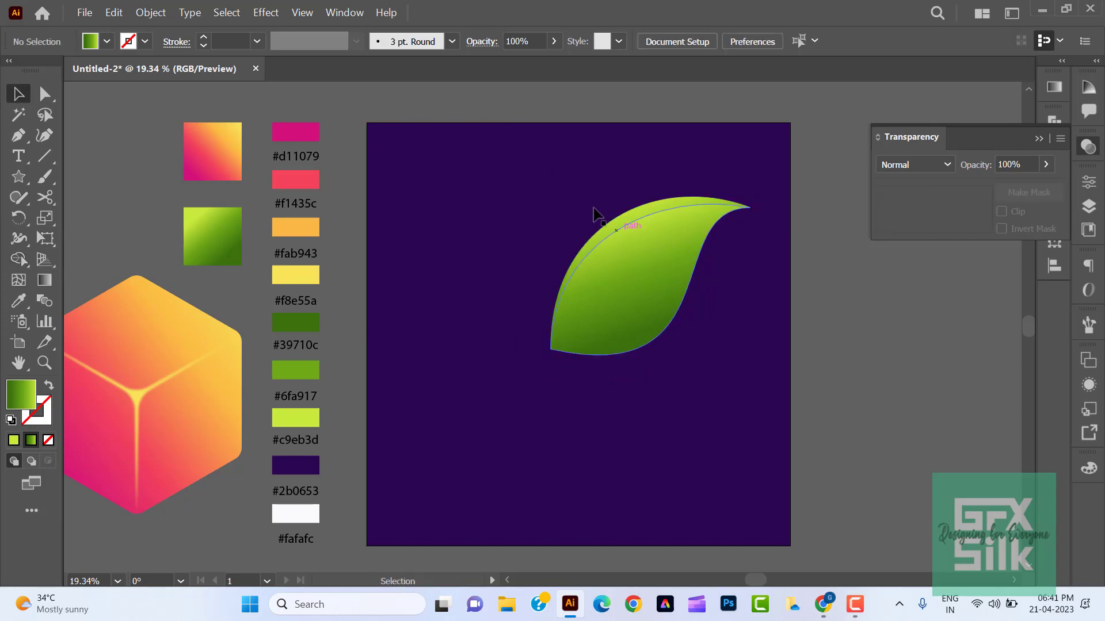
pyautogui.click(636, 239)
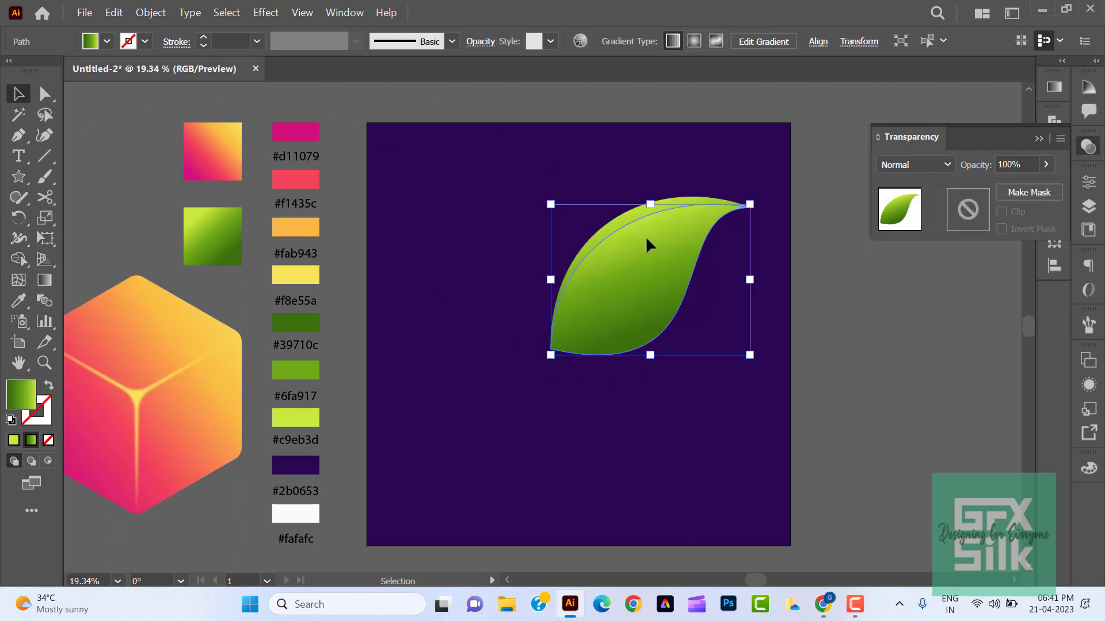
pyautogui.click(46, 280)
pyautogui.click(675, 351)
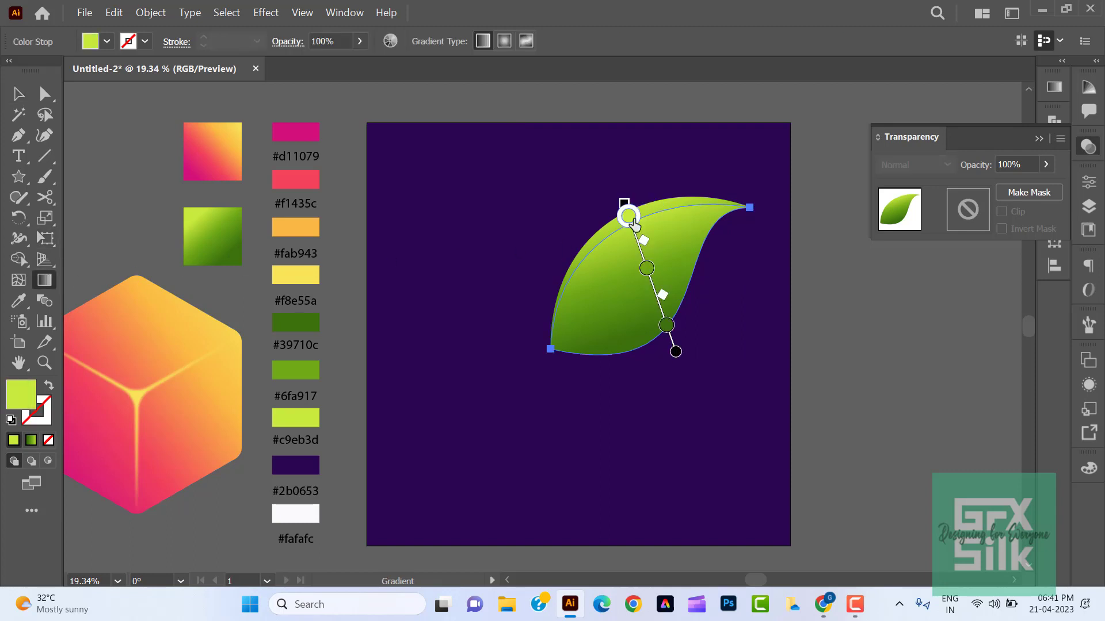
pyautogui.press('v')
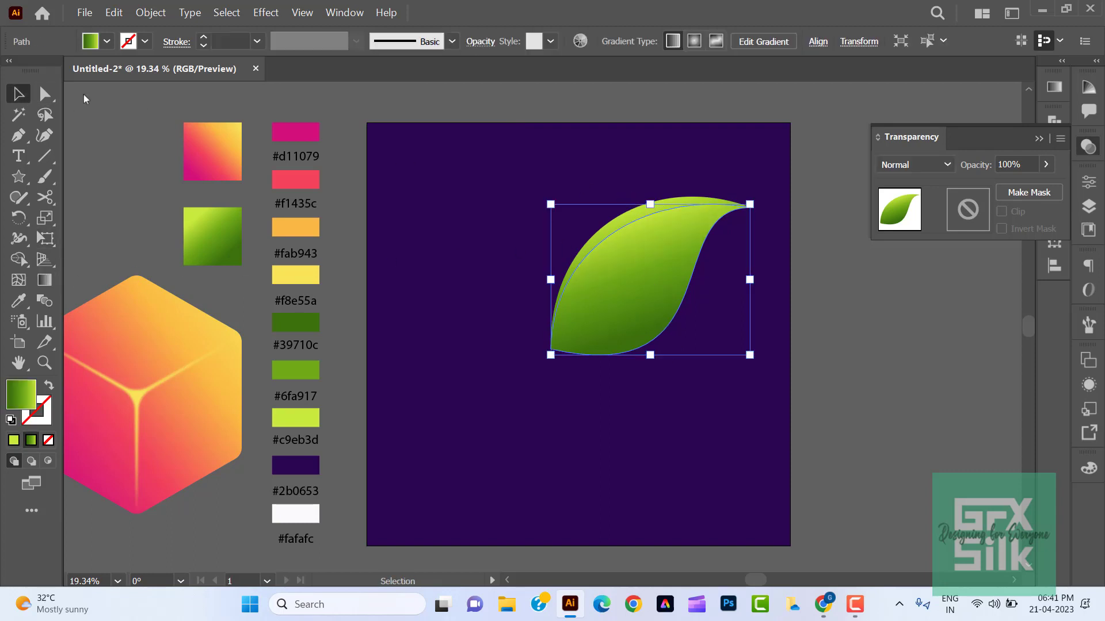
pyautogui.click(475, 140)
pyautogui.click(638, 217)
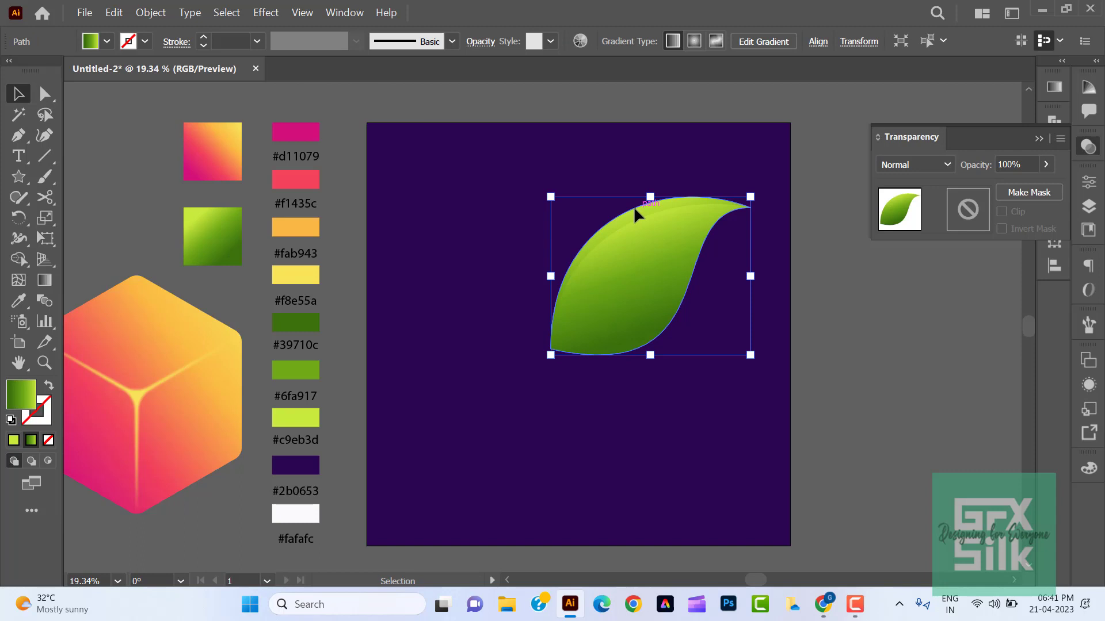
pyautogui.click(45, 280)
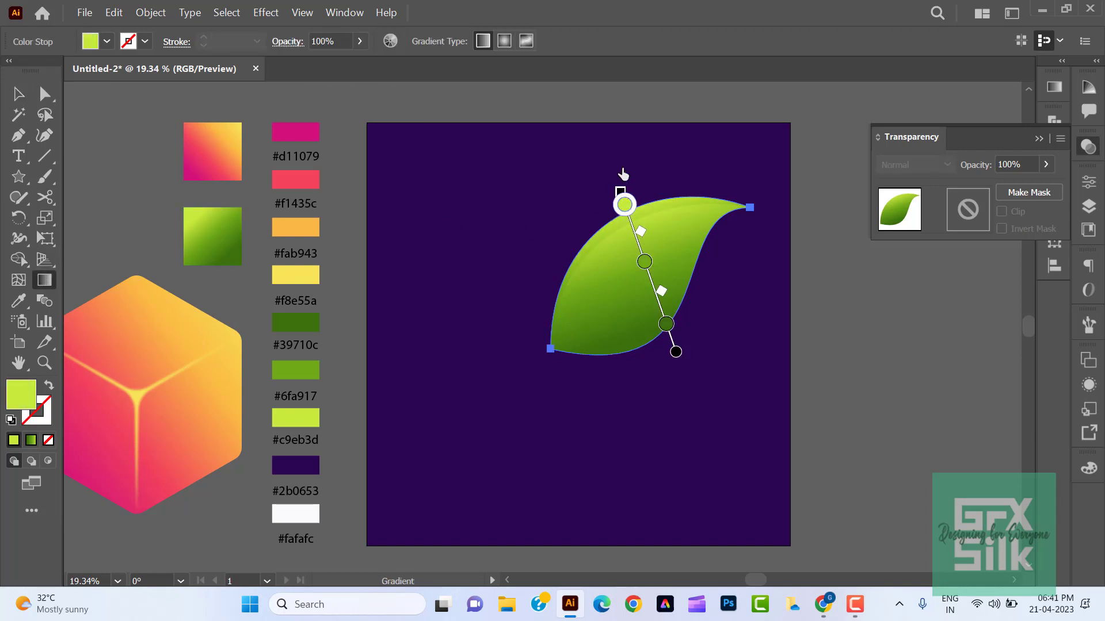
pyautogui.moveTo(644, 262); pyautogui.dragTo(639, 247)
pyautogui.click(17, 94)
pyautogui.click(173, 144)
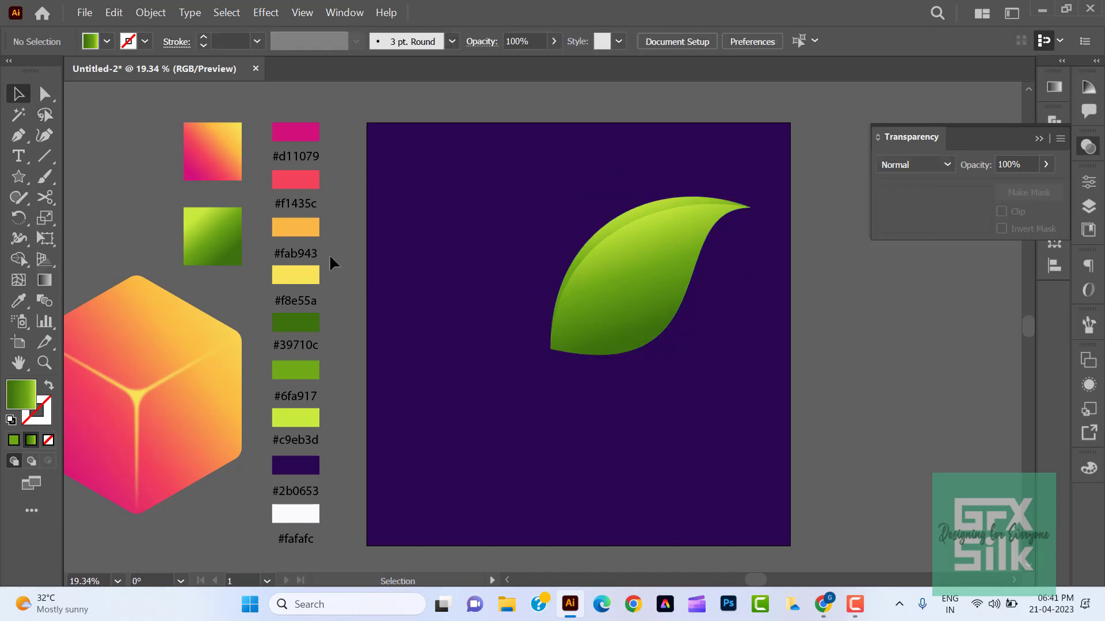
# - Place a copy of the front leaf slightly up and to the left and widen it, undoing a trial rotation
pyautogui.click(633, 323)
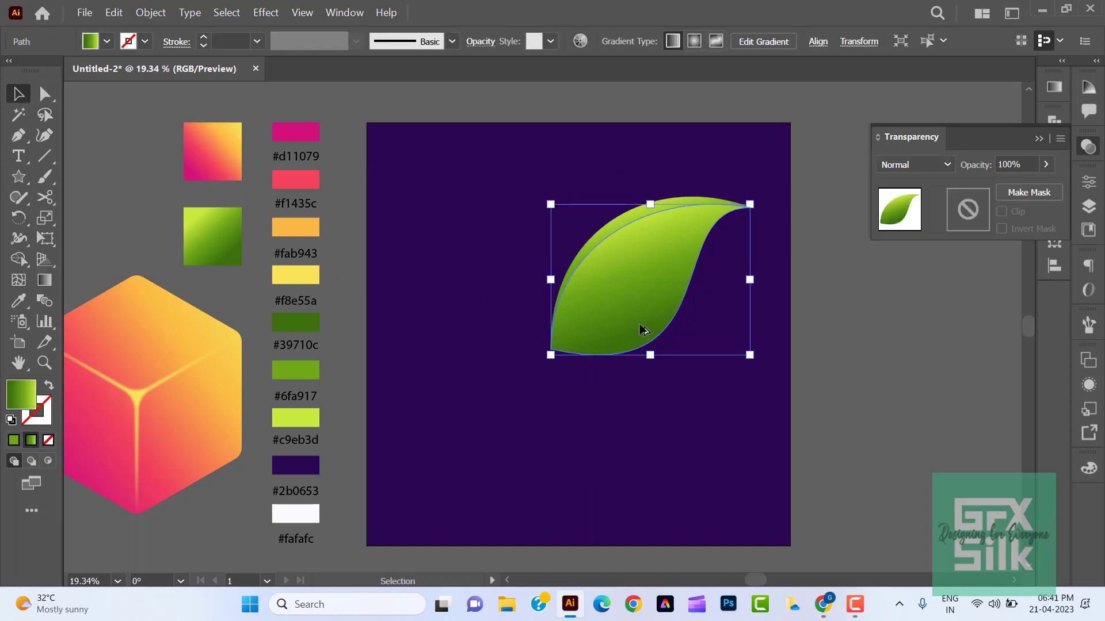
pyautogui.moveTo(637, 323); pyautogui.dragTo(637, 321)
pyautogui.moveTo(746, 269); pyautogui.dragTo(761, 269)
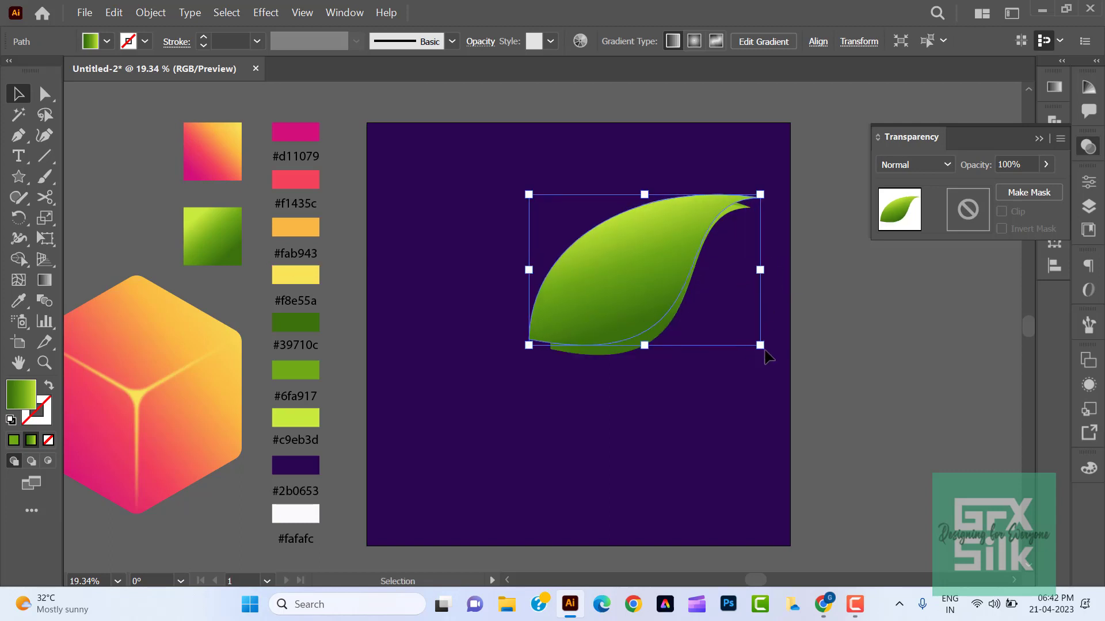
pyautogui.moveTo(764, 354); pyautogui.dragTo(770, 342)
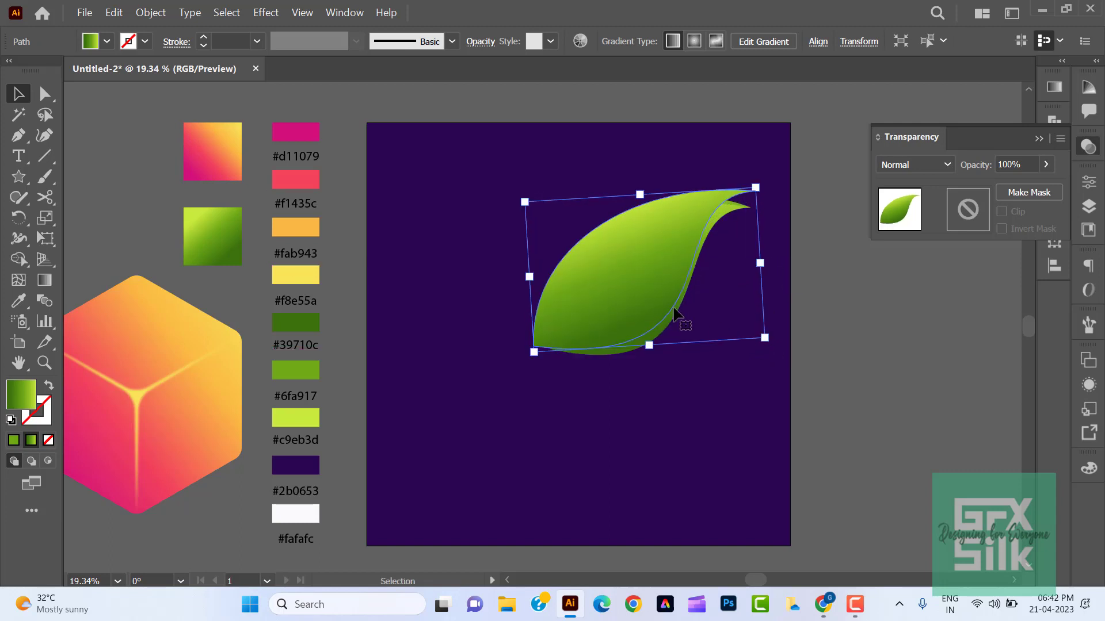
pyautogui.hotkey('ctrl', 'z')
# - Adjust the copy's base and tip anchors and their handles to leave a thin crescent along the leaf's lower edge
pyautogui.press('a')
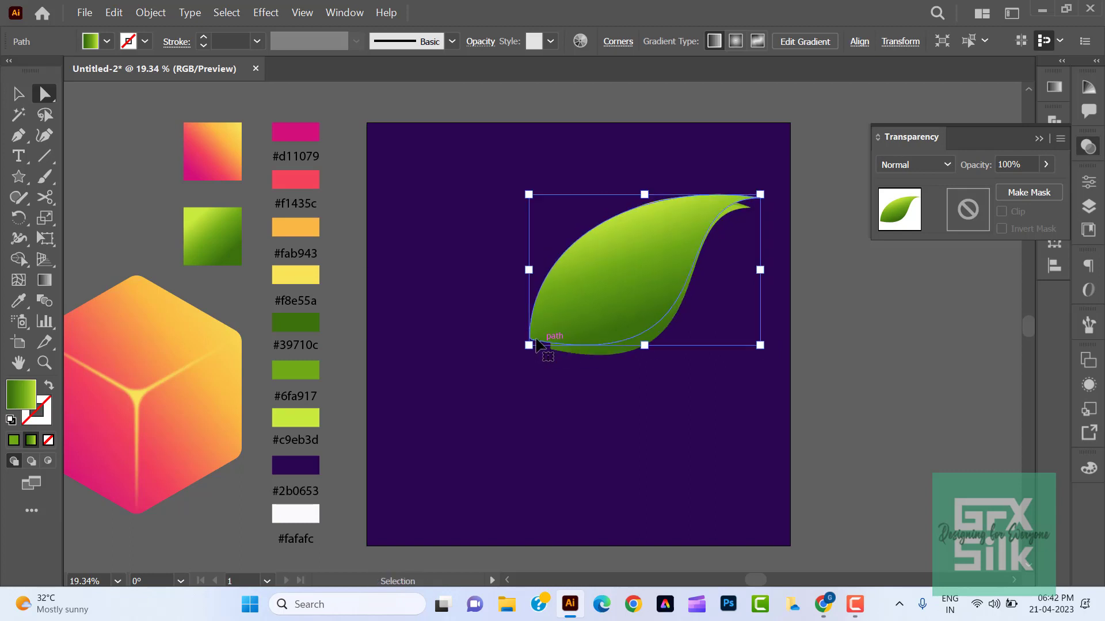
pyautogui.click(528, 340)
pyautogui.moveTo(534, 350); pyautogui.dragTo(535, 347)
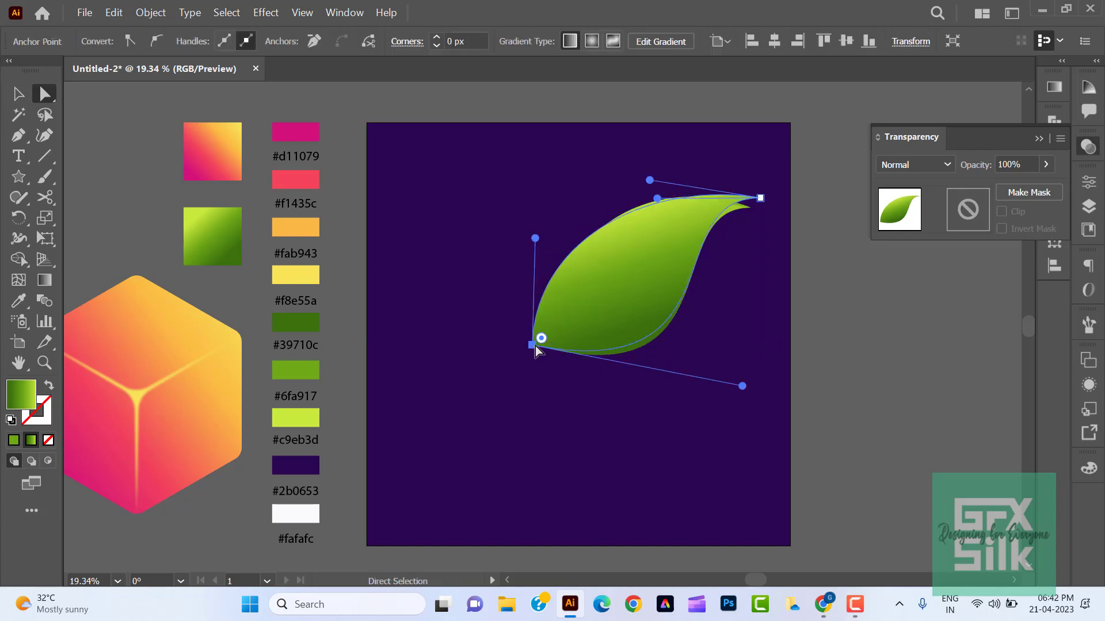
pyautogui.click(763, 197)
pyautogui.hotkey('ctrl', 'z')
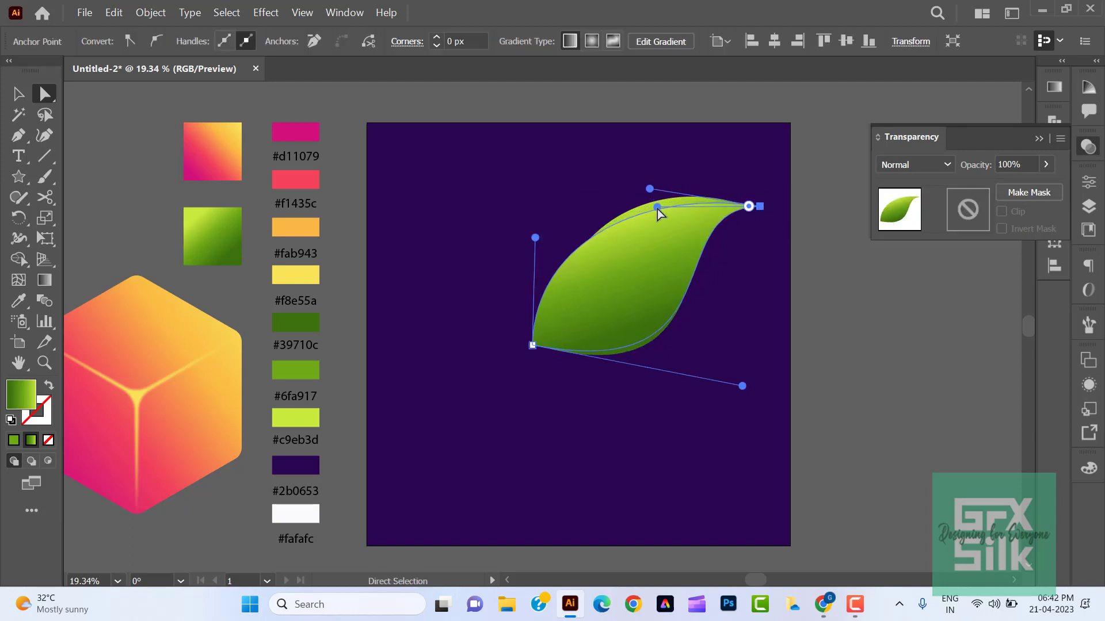
pyautogui.moveTo(636, 204); pyautogui.dragTo(636, 207)
pyautogui.moveTo(741, 386); pyautogui.dragTo(734, 380)
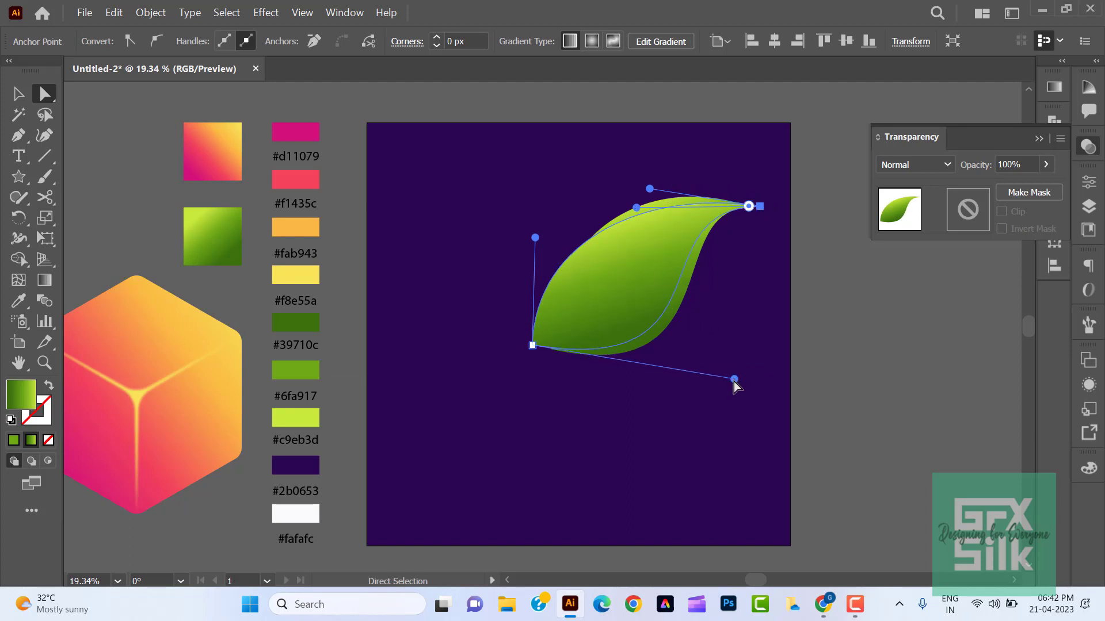
# - Select the new copy with the leaf beneath it and remove the part outside the leaf with Shape Builder
pyautogui.press('v')
pyautogui.keyDown('shift'); pyautogui.click(668, 329); pyautogui.keyUp('shift')
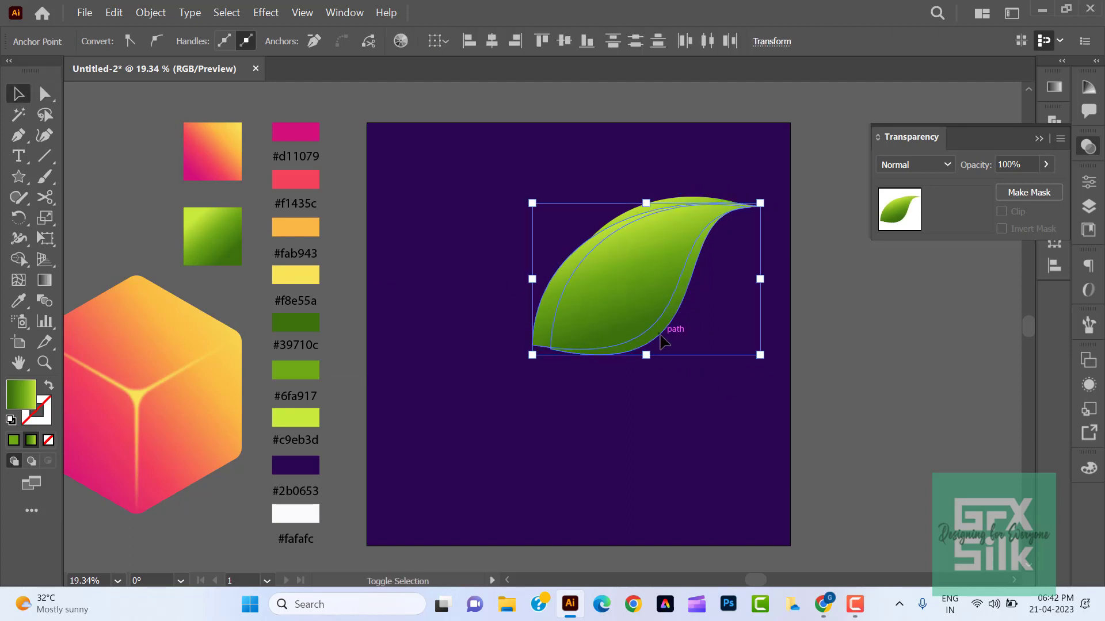
pyautogui.click(20, 260)
pyautogui.keyDown('alt'); pyautogui.click(541, 333); pyautogui.keyUp('alt')
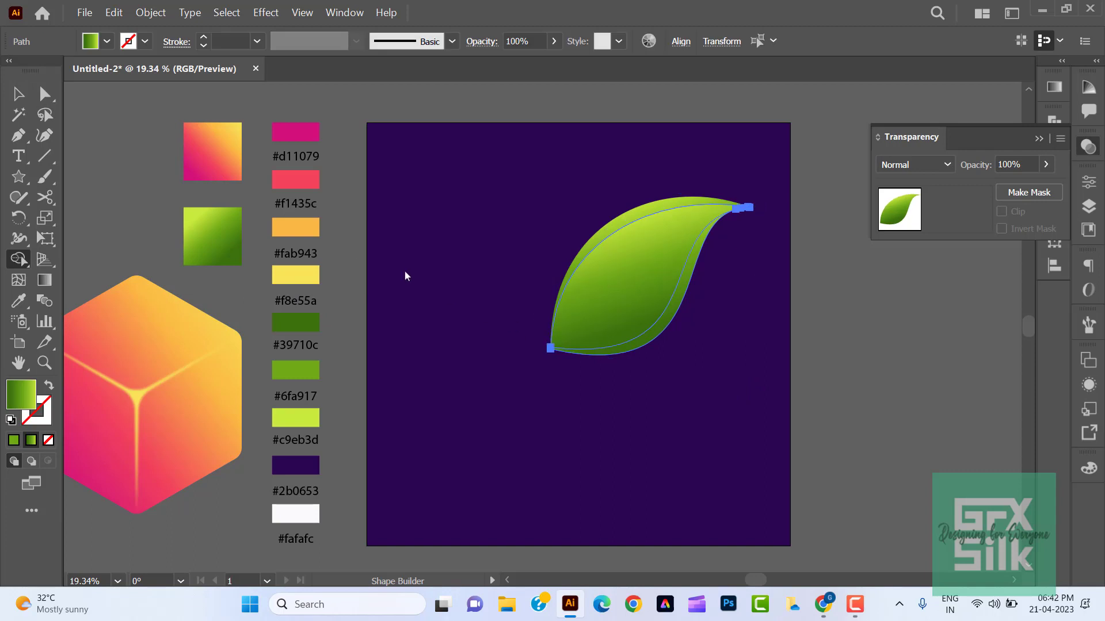
pyautogui.click(20, 96)
pyautogui.click(387, 254)
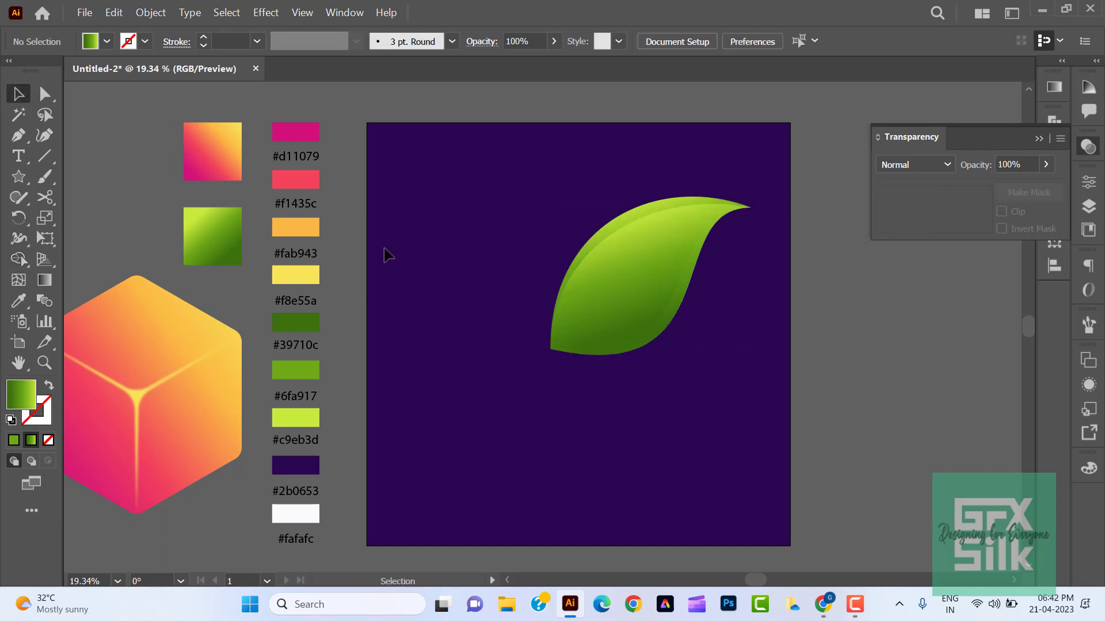
# - Fill the crescent along the leaf's lower edge with the dark green #39710c swatch
pyautogui.click(672, 329)
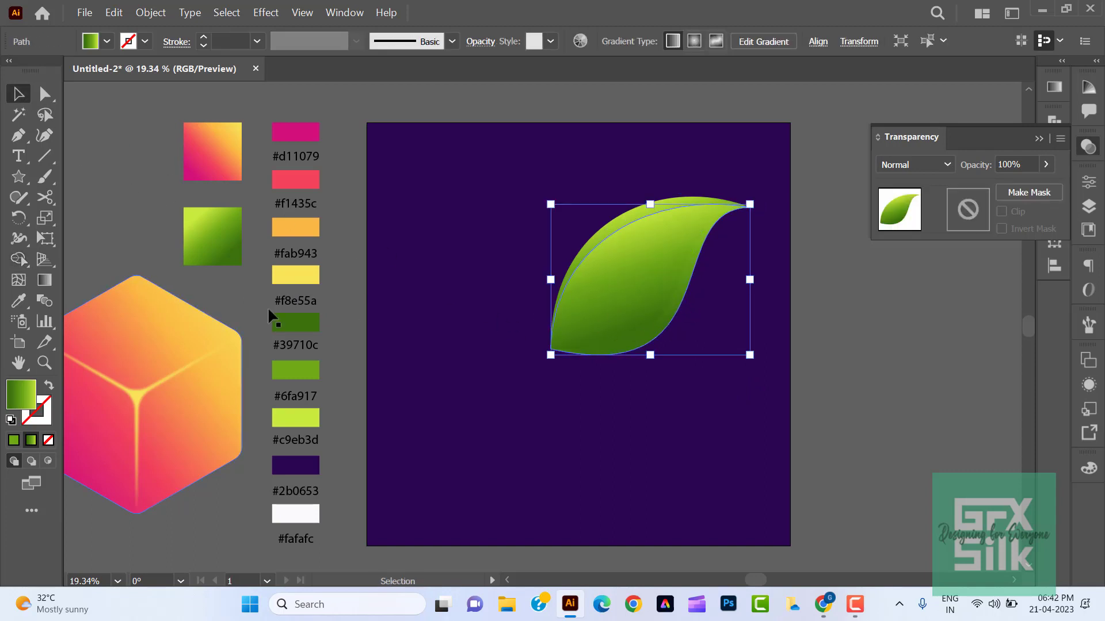
pyautogui.press('i')
pyautogui.click(293, 323)
pyautogui.click(17, 96)
pyautogui.click(102, 118)
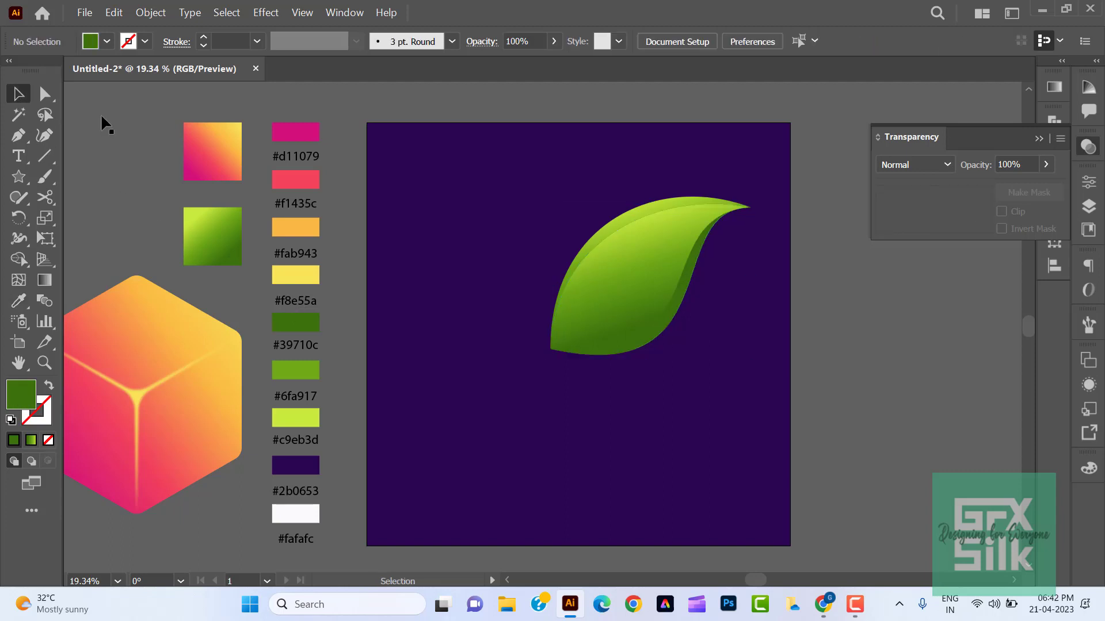
# - Redirect the central leaf shape's gradient from dark green at the lower-right edge to light green at the upper-left
pyautogui.click(661, 264)
pyautogui.click(45, 280)
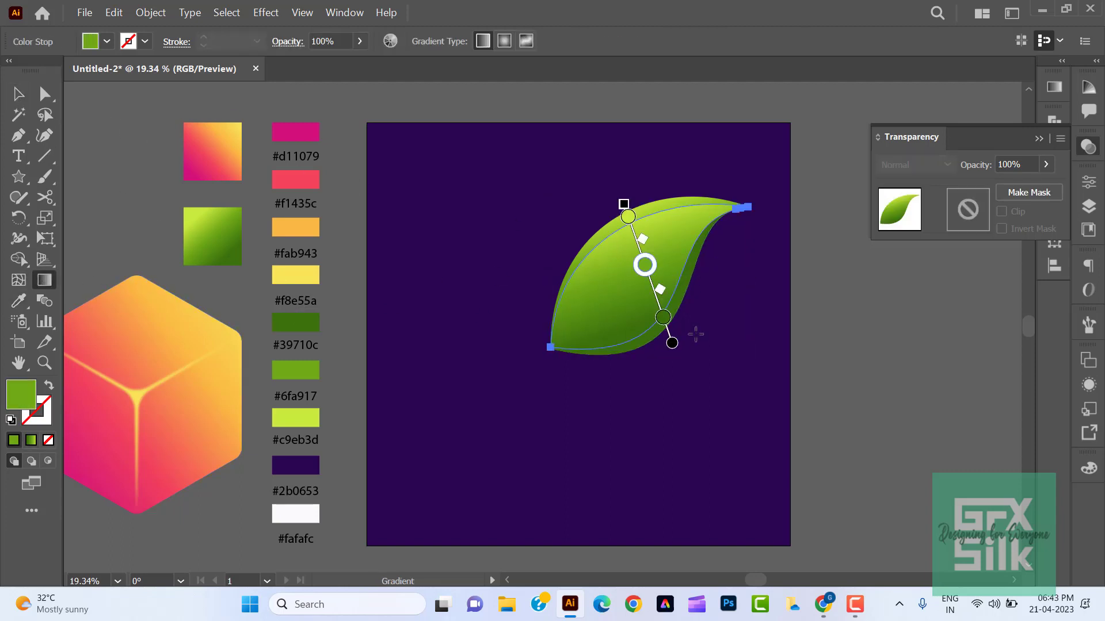
pyautogui.moveTo(688, 320)
pyautogui.mouseDown()
pyautogui.moveTo(642, 281)
pyautogui.moveTo(630, 198)
pyautogui.mouseUp()
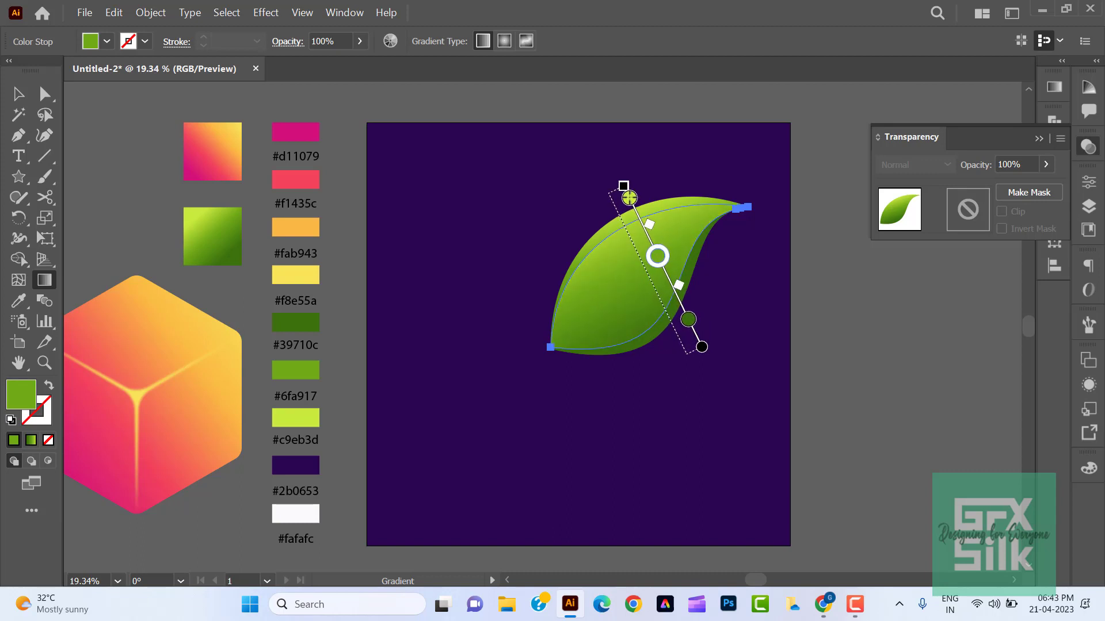
pyautogui.click(17, 94)
pyautogui.click(94, 154)
# - Fill the back leaf, exposed as the upper-edge crescent, with the light green #c9eb3d swatch
pyautogui.click(631, 209)
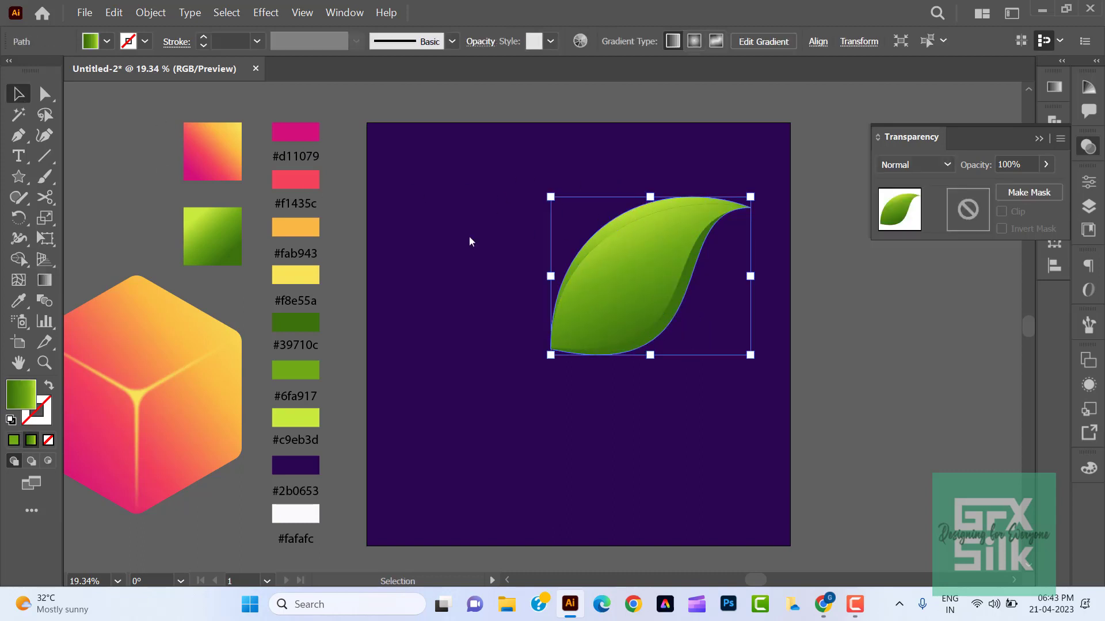
pyautogui.press('i')
pyautogui.click(295, 370)
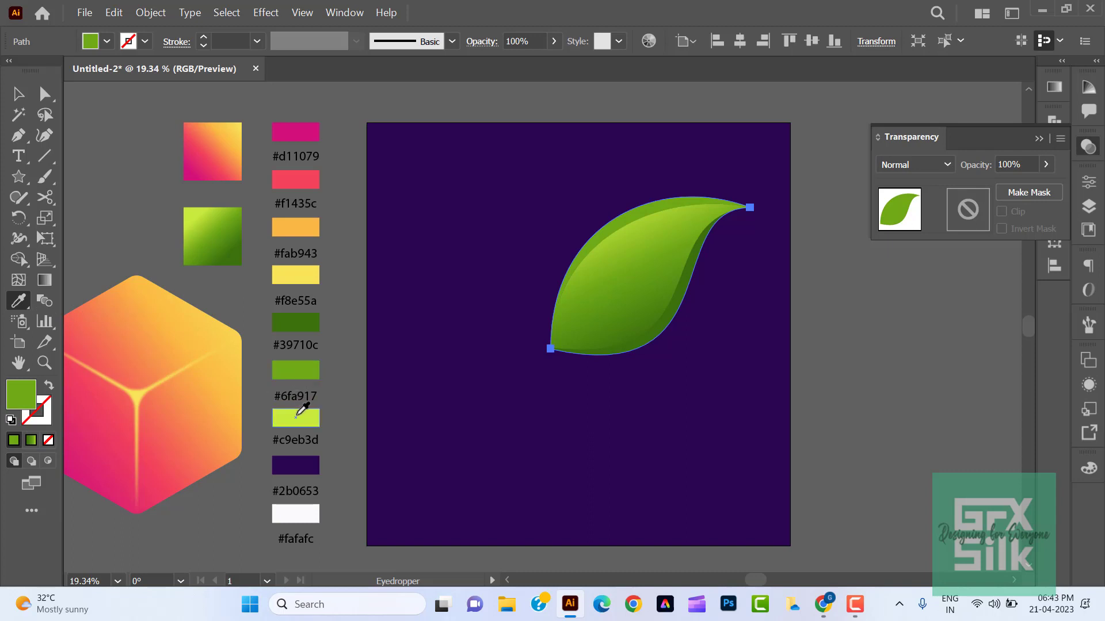
pyautogui.click(297, 416)
pyautogui.press('v')
pyautogui.click(96, 139)
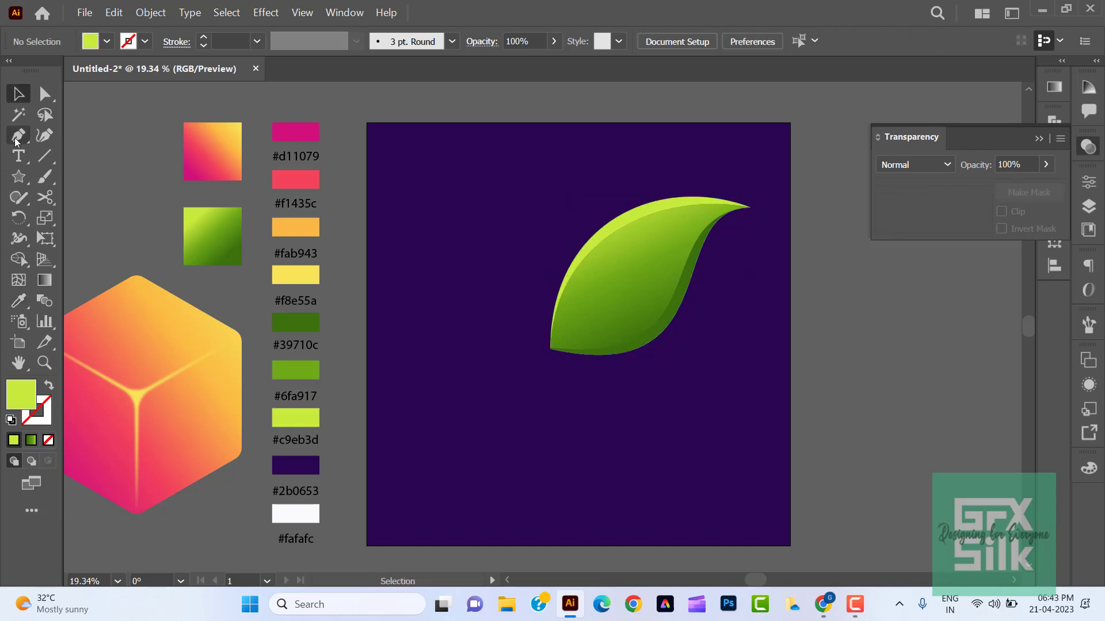
# - Draw a curved midrib from just below the leaf's base into its upper half, with no fill and a #2b0653 stroke
pyautogui.moveTo(17, 142); pyautogui.dragTo(58, 136)
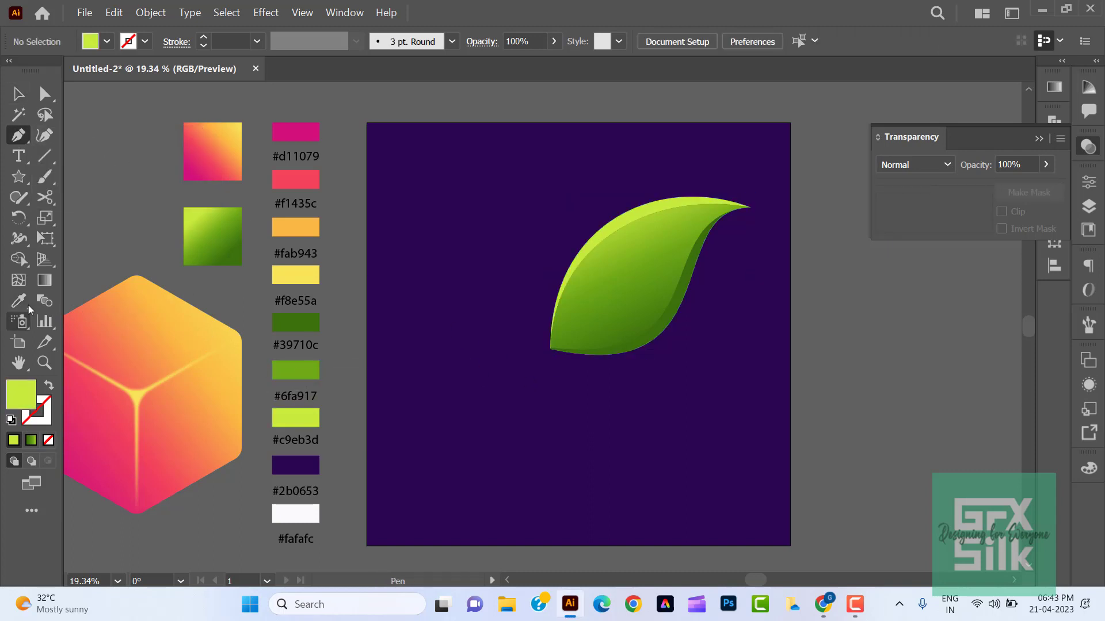
pyautogui.click(19, 301)
pyautogui.click(296, 465)
pyautogui.click(48, 385)
pyautogui.click(18, 136)
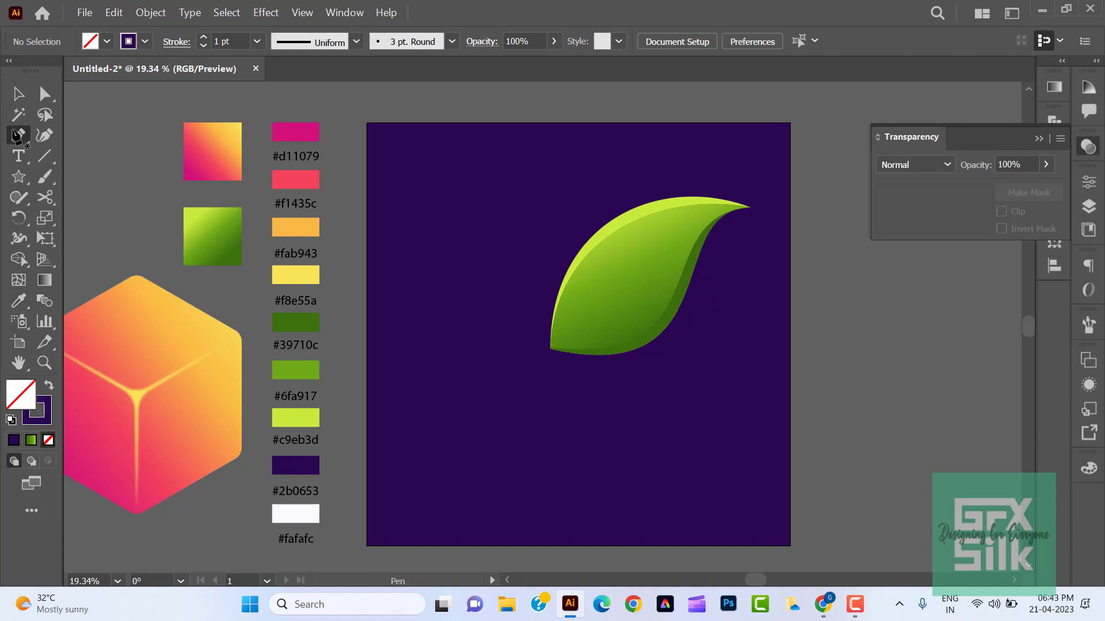
pyautogui.moveTo(561, 324); pyautogui.dragTo(575, 312)
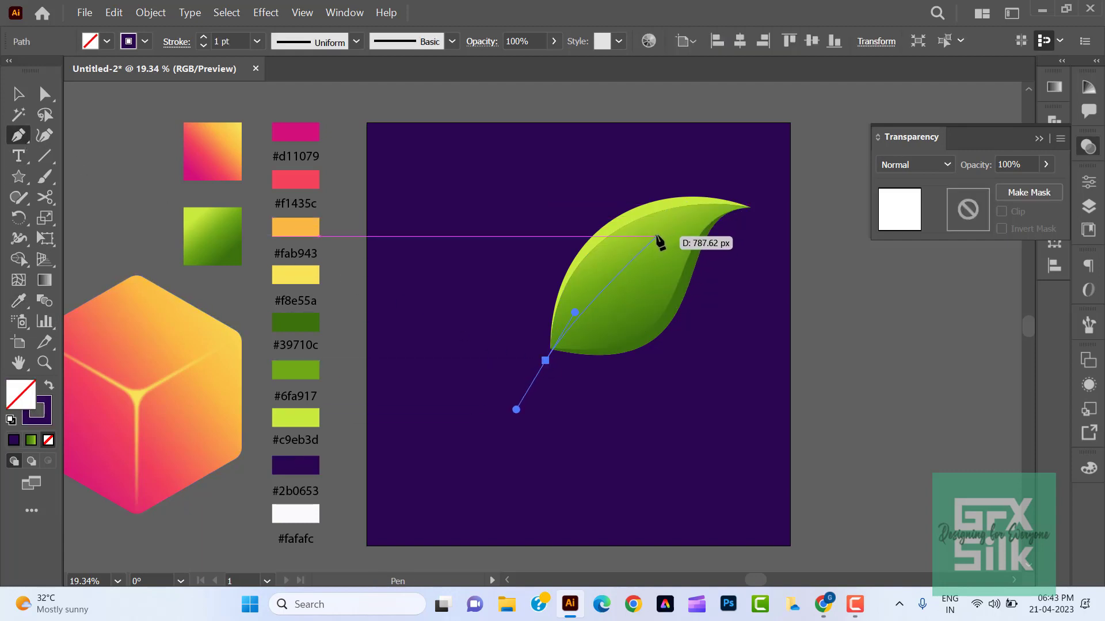
pyautogui.moveTo(657, 236); pyautogui.dragTo(716, 220)
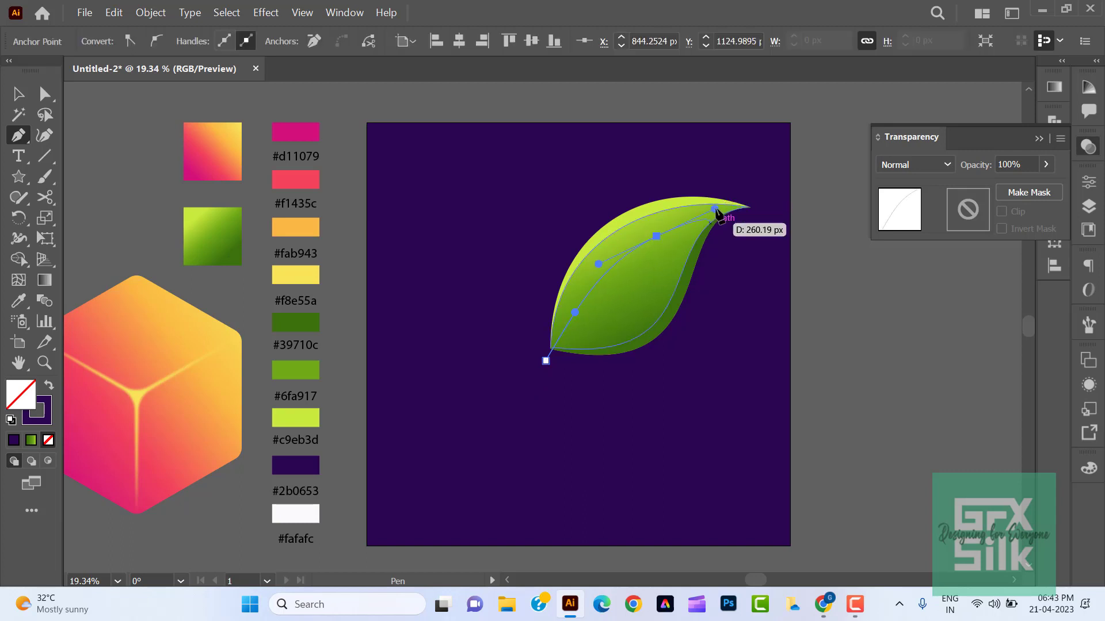
# - Refine the midrib's curve by making the direction handle at its base steeper
pyautogui.click(18, 94)
pyautogui.click(45, 93)
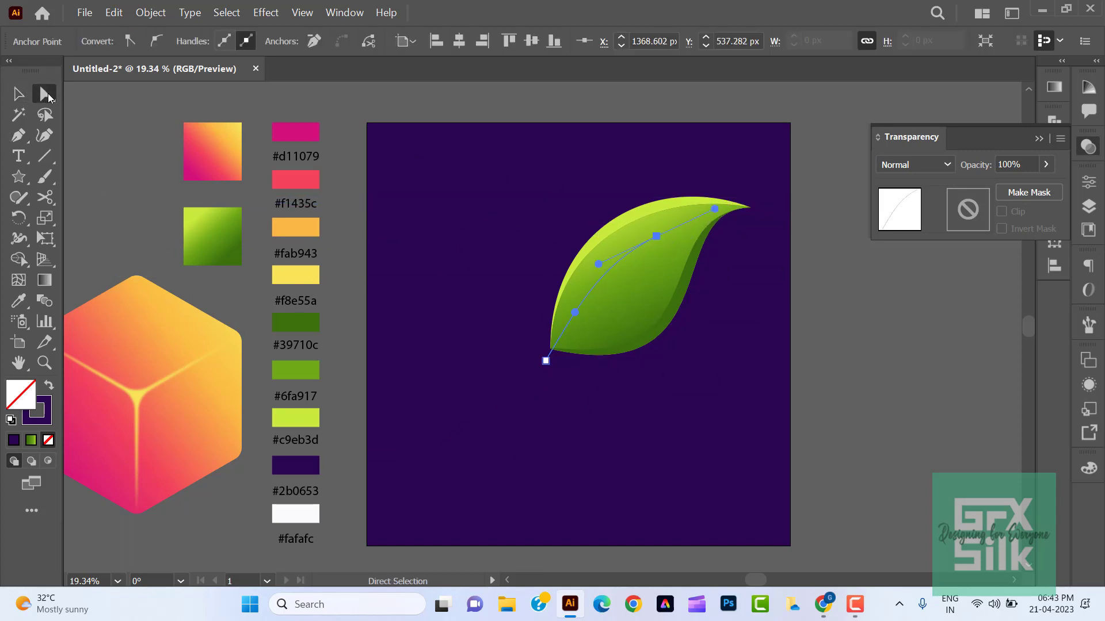
pyautogui.moveTo(545, 361); pyautogui.dragTo(559, 326)
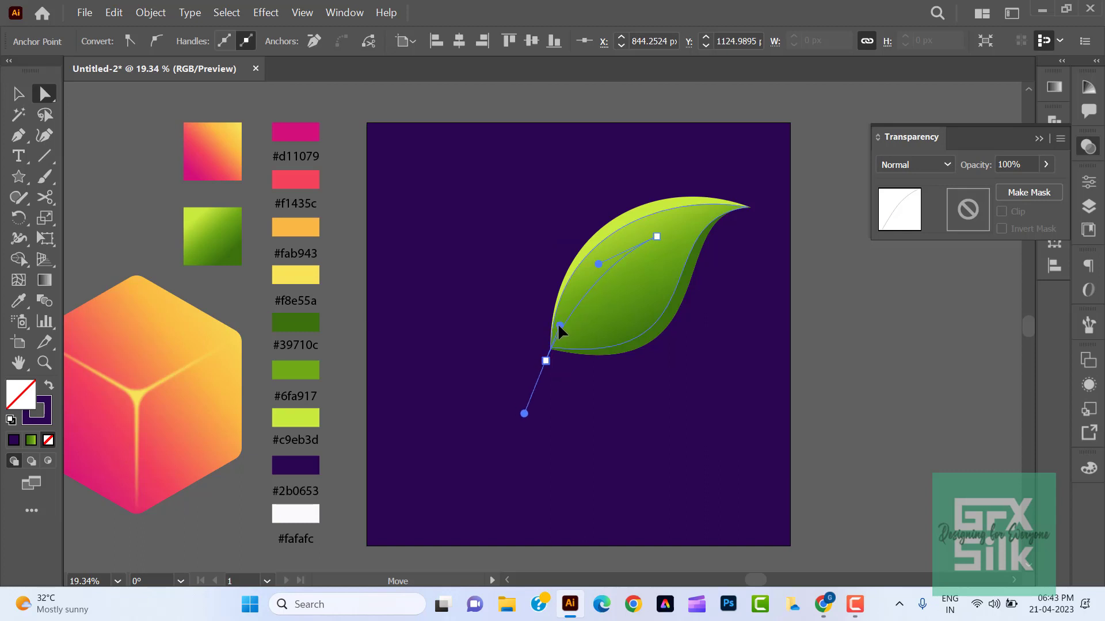
pyautogui.click(18, 94)
pyautogui.click(526, 361)
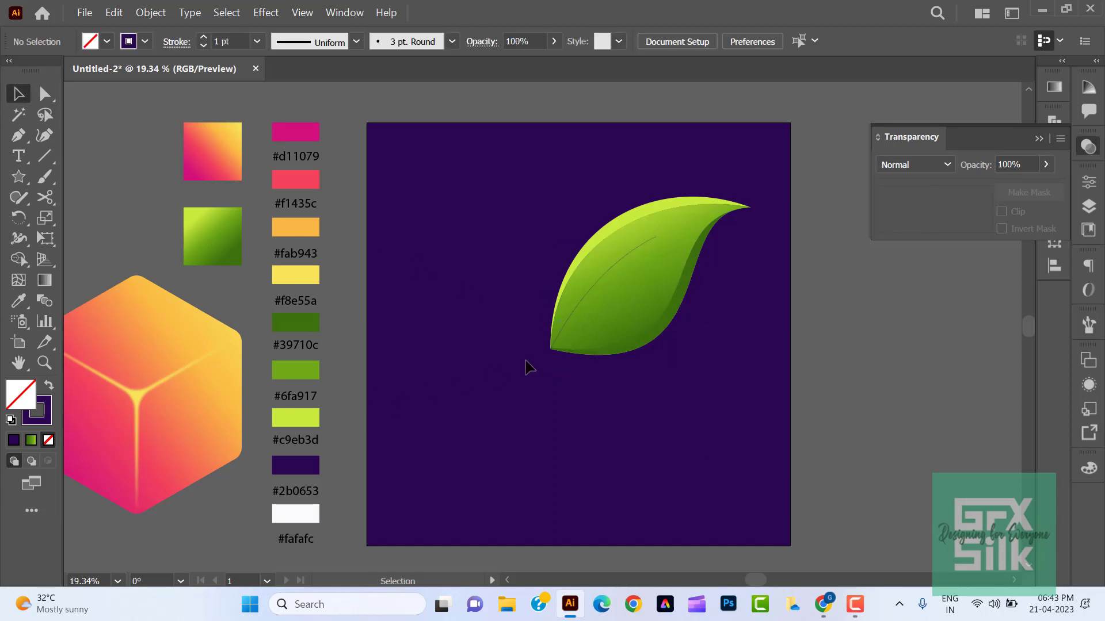
# - Give the midrib the triangular width profile tapering toward the leaf tip and a 58 pt stroke
pyautogui.click(550, 352)
pyautogui.click(356, 41)
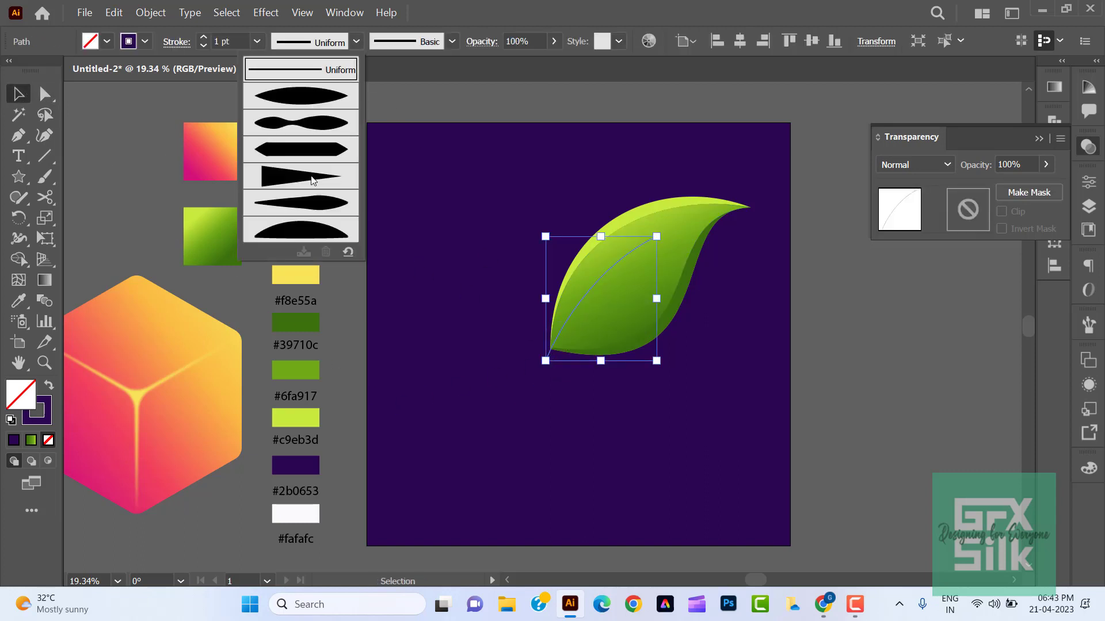
pyautogui.click(310, 173)
pyautogui.click(203, 36)
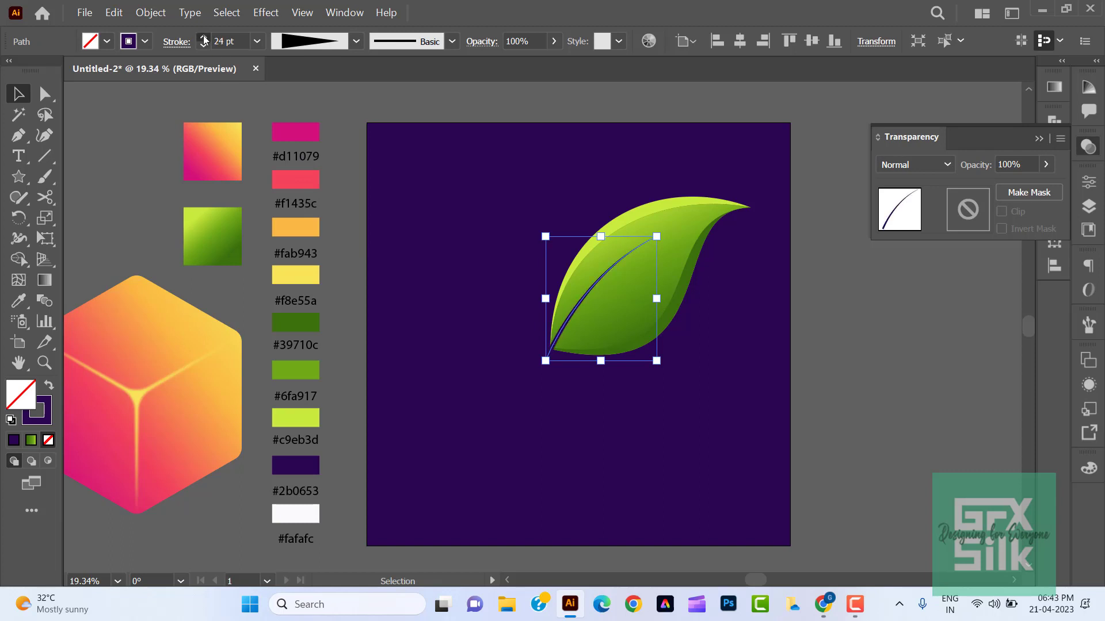
pyautogui.click(203, 36)
# - Move the midrib's upper anchor closer to the leaf tip, at X 1390 px, Y 494 px, and adjust its handle
pyautogui.click(50, 91)
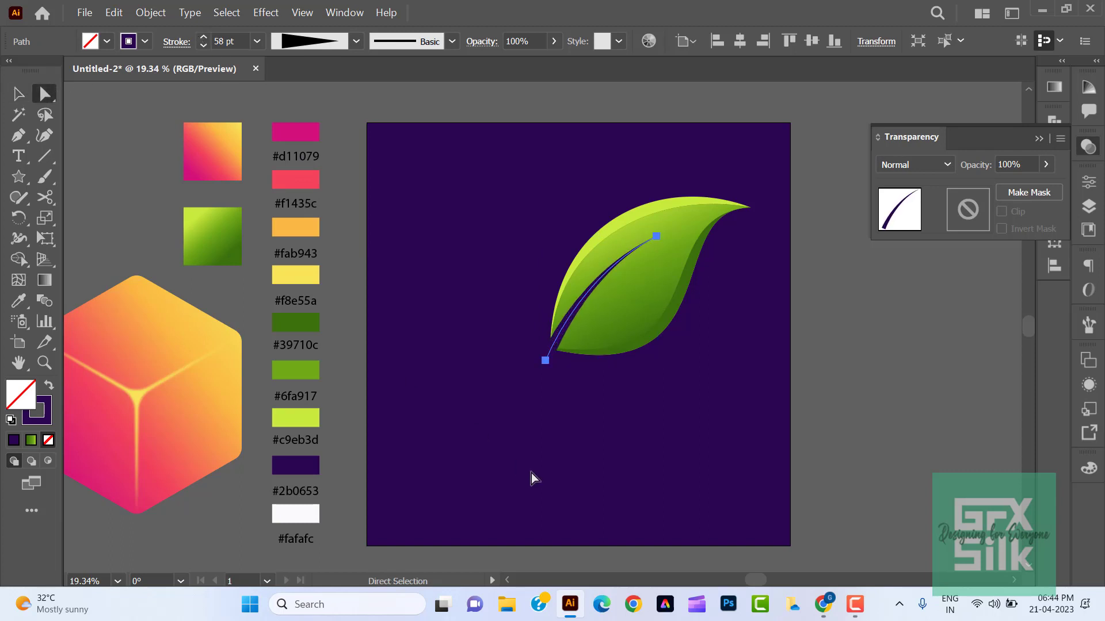
pyautogui.click(530, 473)
pyautogui.moveTo(656, 237); pyautogui.dragTo(661, 227)
pyautogui.moveTo(603, 255); pyautogui.dragTo(598, 259)
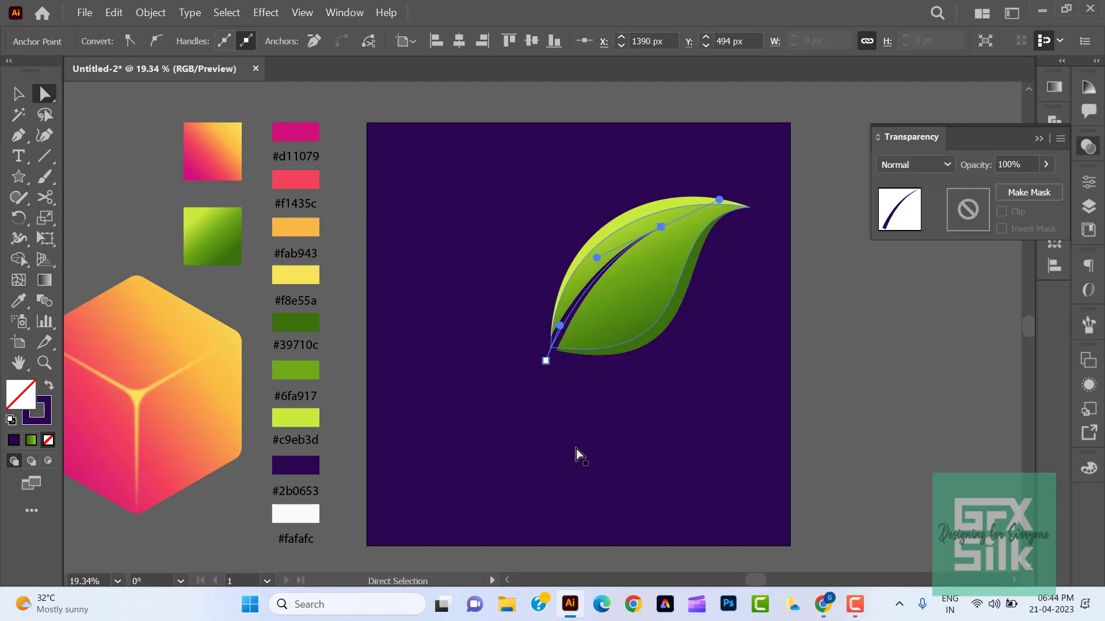
# - Increase the midrib's stroke weight slightly
pyautogui.click(577, 451)
pyautogui.click(554, 360)
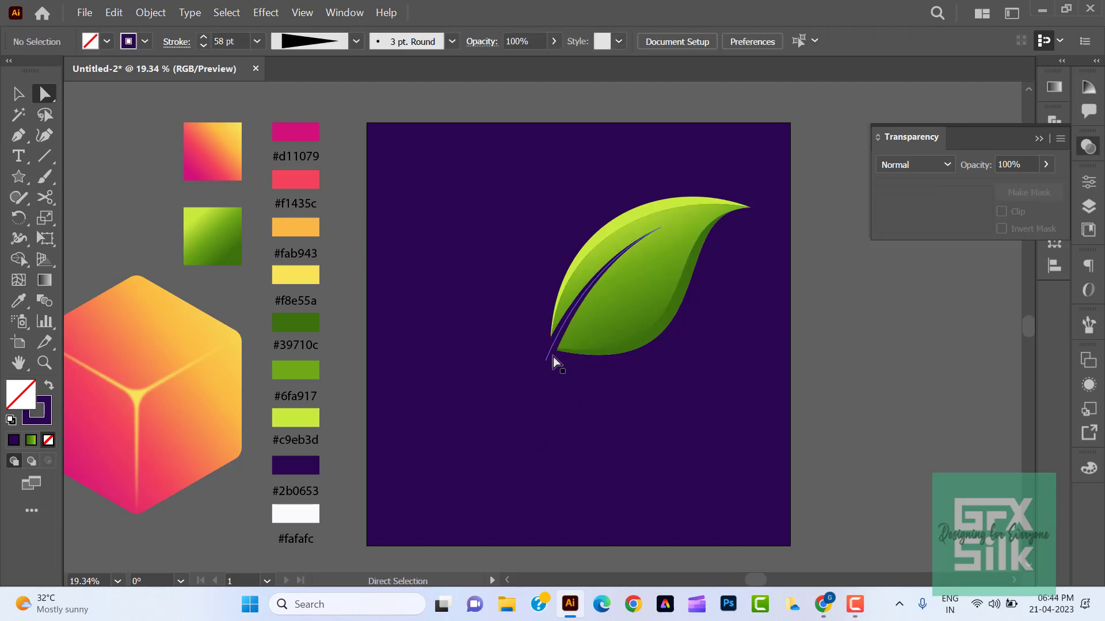
pyautogui.click(204, 37)
# - Group all parts of the leaf and move it off the artboard, above the cube
pyautogui.moveTo(504, 219); pyautogui.dragTo(716, 383)
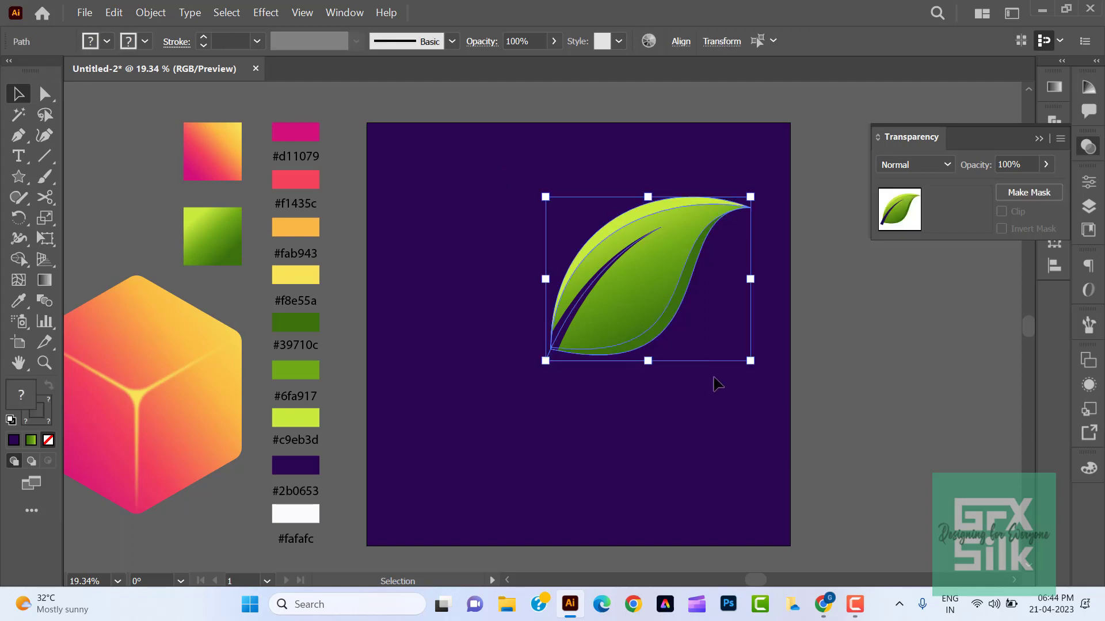
pyautogui.rightClick(639, 298)
pyautogui.click(680, 385)
pyautogui.click(686, 433)
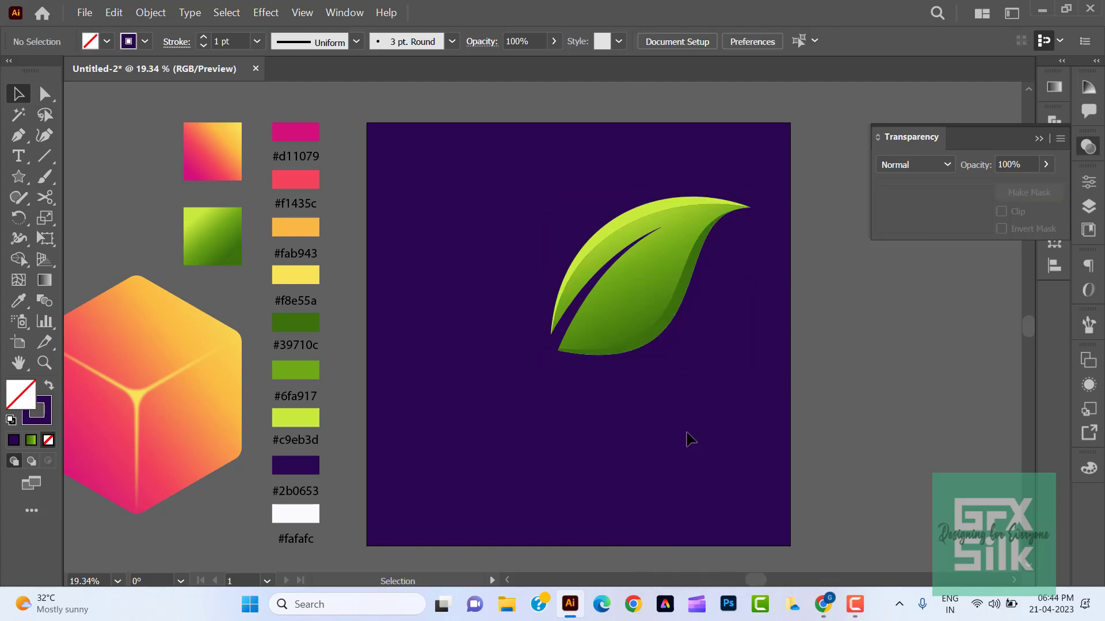
pyautogui.moveTo(645, 309); pyautogui.dragTo(141, 188)
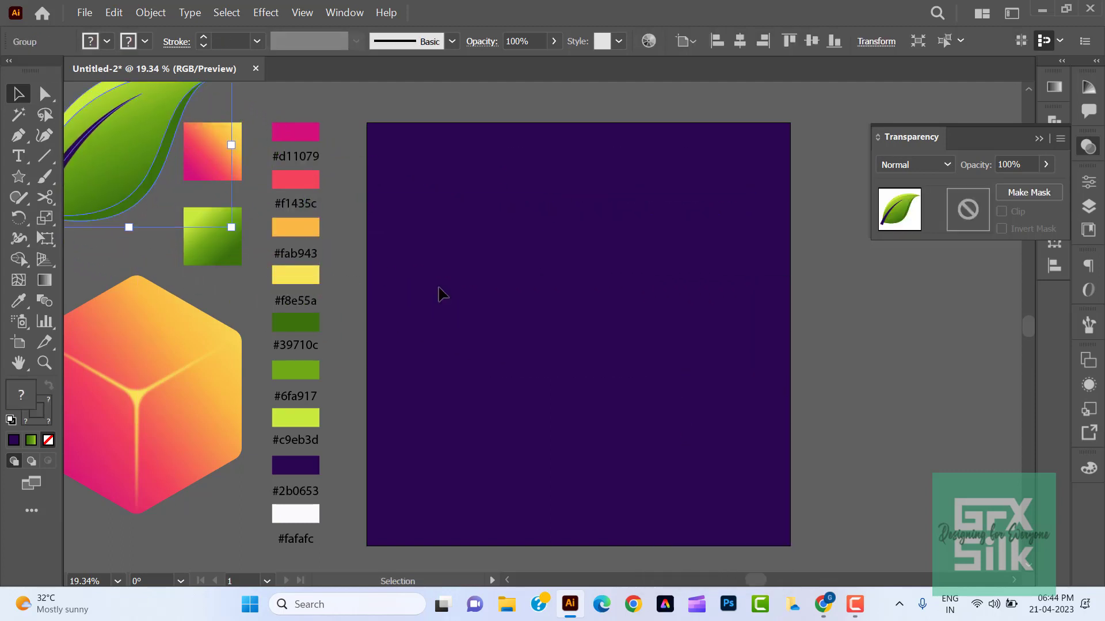
pyautogui.click(485, 311)
# - Draw a horizontal ellipse near the middle of the artboard and give it the #fafafc fill with no stroke
pyautogui.click(24, 141)
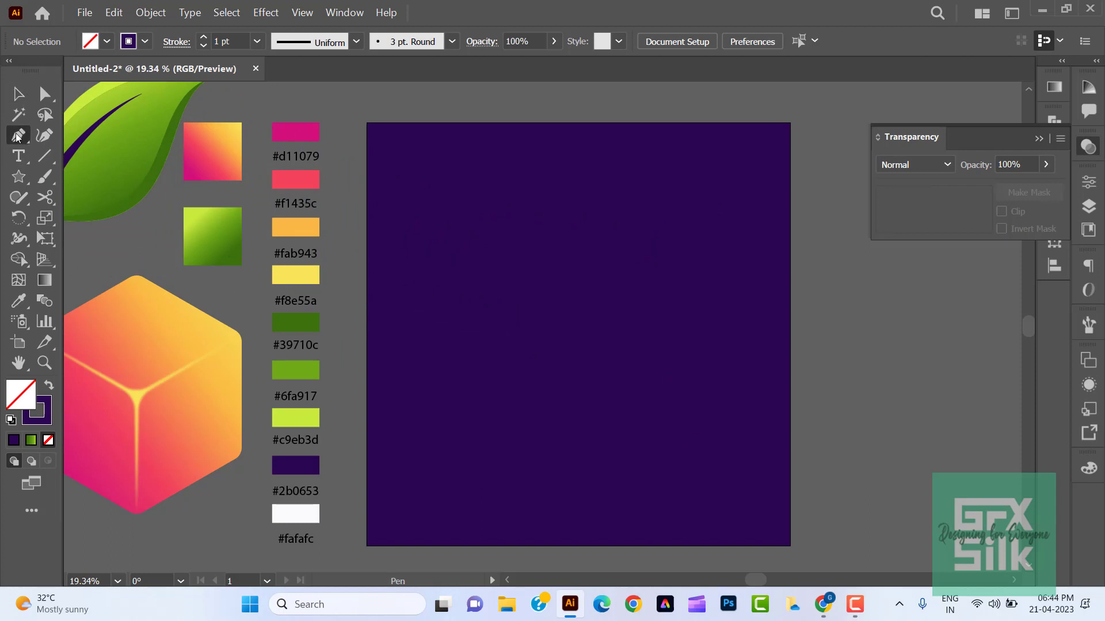
pyautogui.click(26, 183)
pyautogui.click(71, 218)
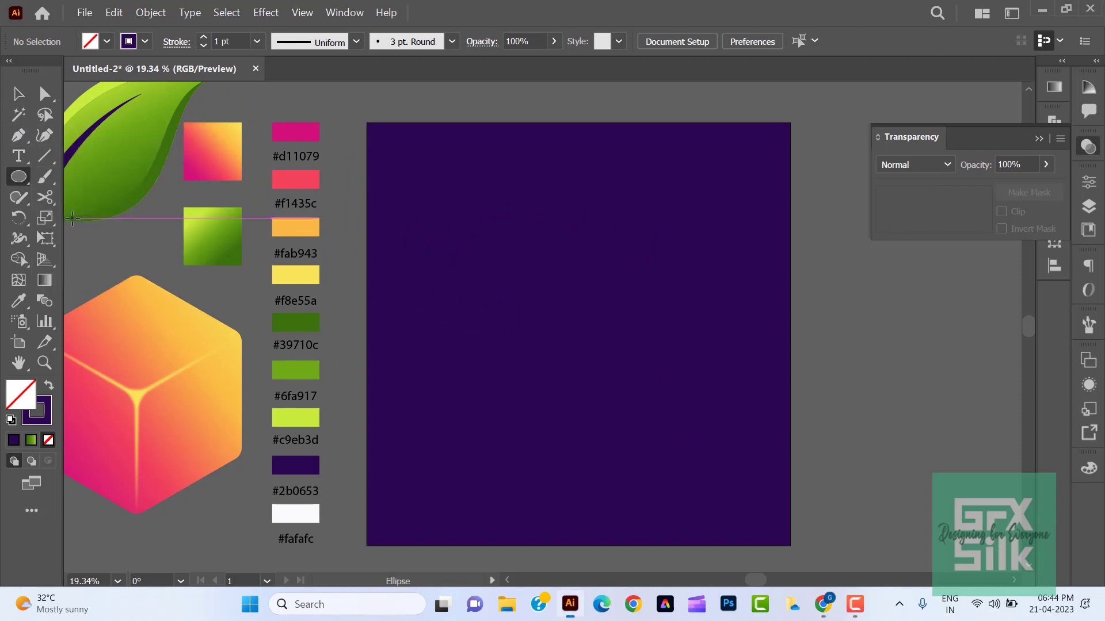
pyautogui.moveTo(590, 296)
pyautogui.mouseDown()
pyautogui.moveTo(635, 343)
pyautogui.moveTo(586, 330)
pyautogui.mouseUp()
pyautogui.press('i')
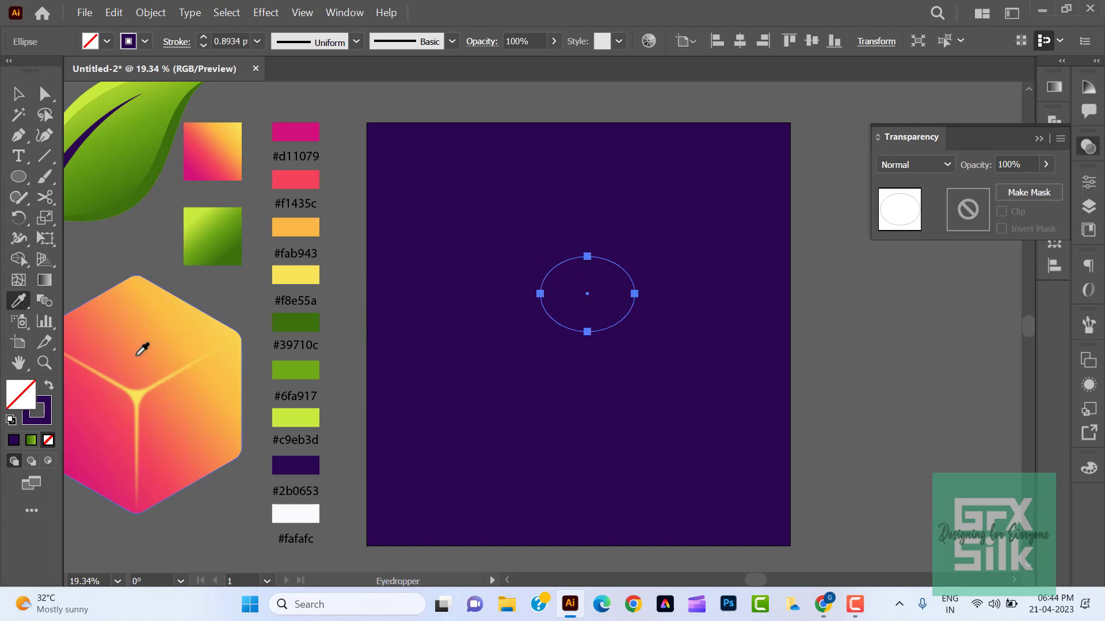
pyautogui.click(283, 509)
pyautogui.press('v')
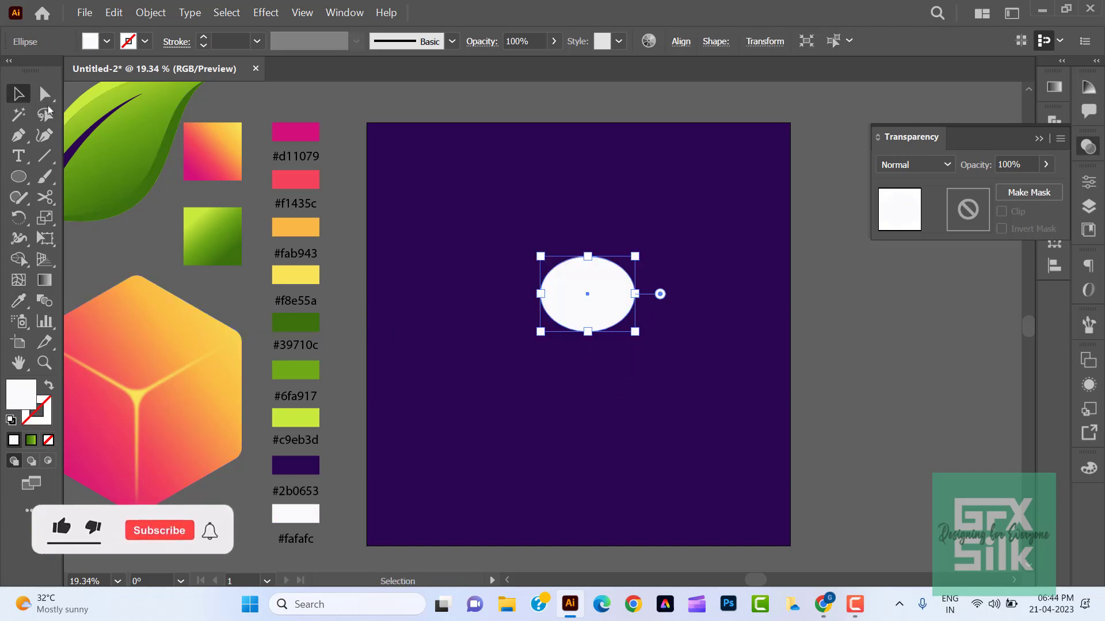
# - Duplicate the white ellipse slightly above the original so that the two overlap
pyautogui.click(593, 371)
pyautogui.keyDown('alt'); pyautogui.moveTo(593, 316); pyautogui.dragTo(592, 297); pyautogui.keyUp('alt')
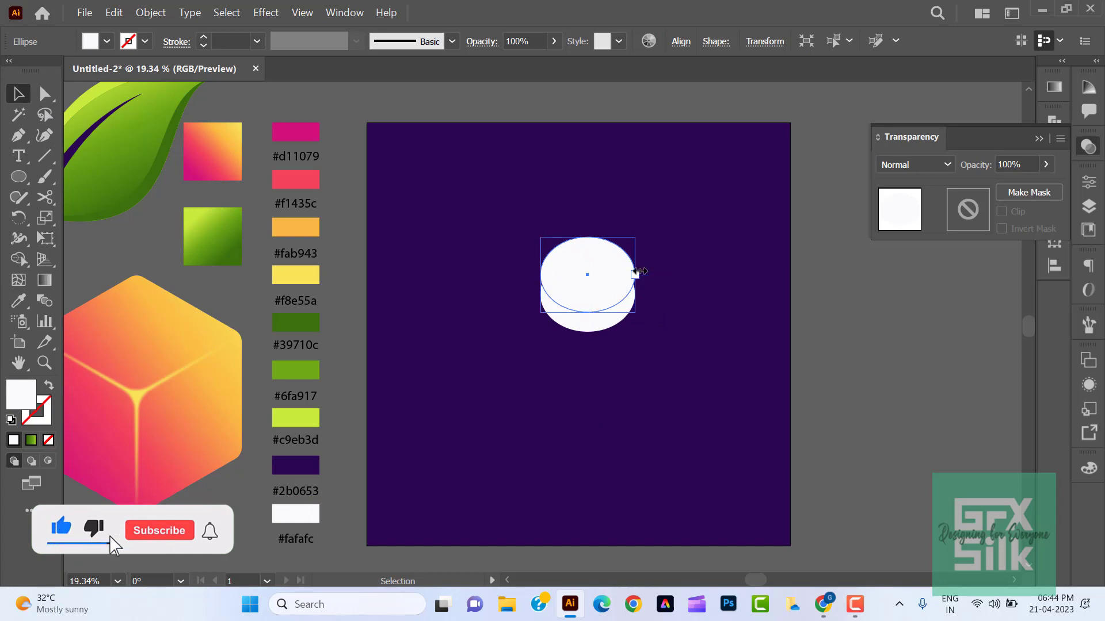
pyautogui.hotkey('shift', 'Down')
pyautogui.hotkey('shift', 'Down')
pyautogui.hotkey('shift', 'Down')
pyautogui.hotkey('shift', 'Down')
# - Trim the overlapping ellipses to a thin upward-curving crescent with Shape Builder and move it off the artboard below the cube
pyautogui.moveTo(646, 364)
pyautogui.mouseDown()
pyautogui.moveTo(587, 298)
pyautogui.moveTo(587, 251)
pyautogui.mouseUp()
pyautogui.click(19, 260)
pyautogui.press('v')
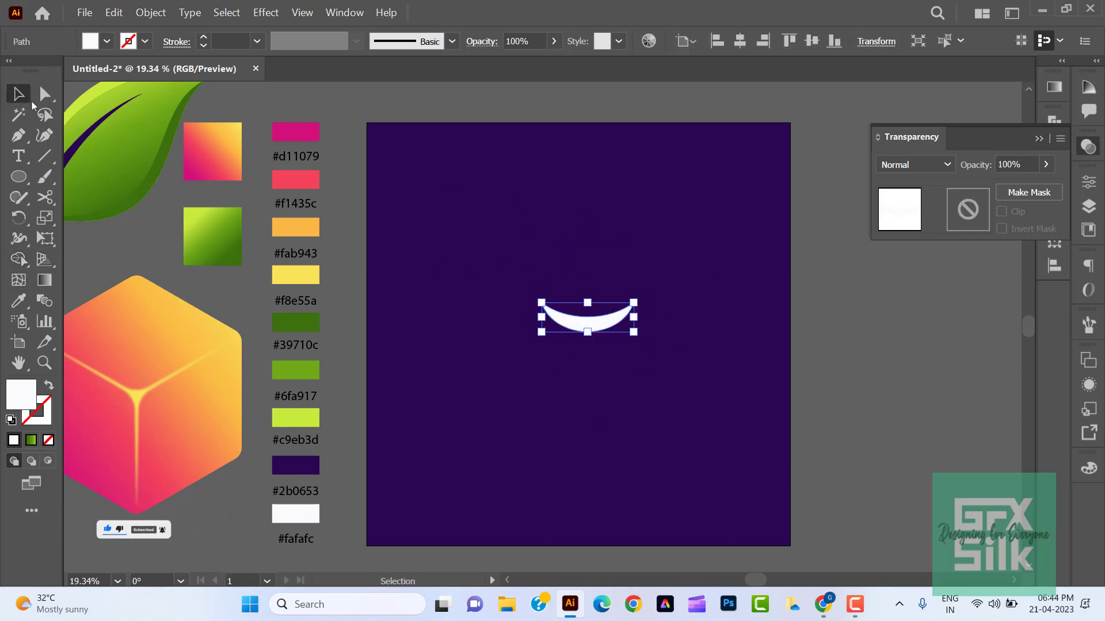
pyautogui.click(553, 360)
pyautogui.moveTo(575, 326); pyautogui.dragTo(177, 550)
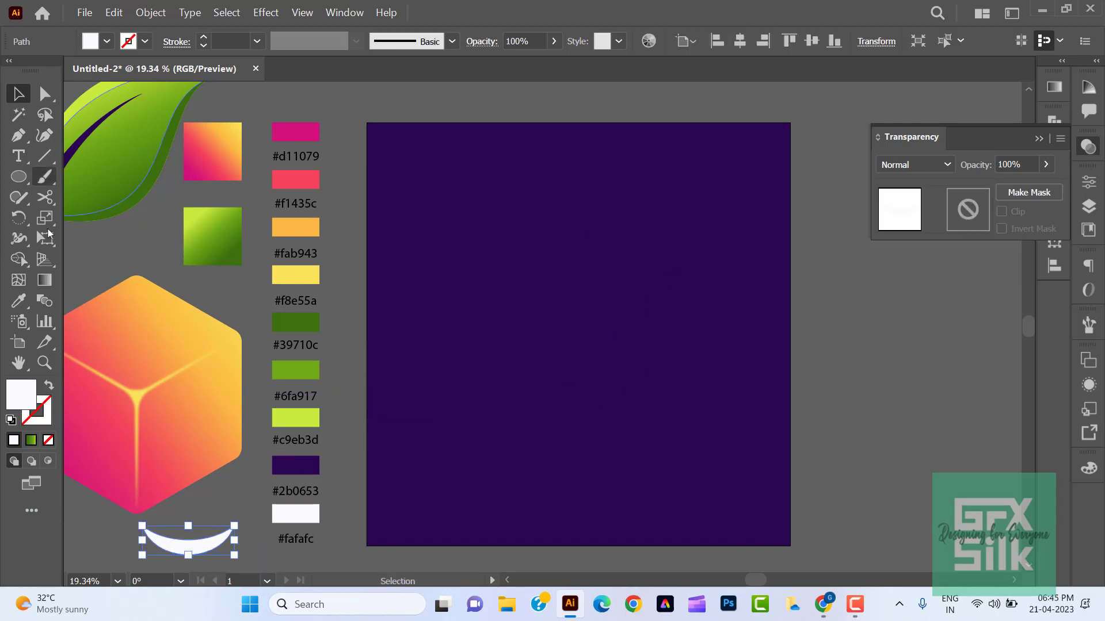
# - Draw a closed, curved white stem shape with the Pen tool, wide at its upper end and narrowing toward the base
pyautogui.click(11, 137)
pyautogui.moveTo(549, 323); pyautogui.dragTo(550, 358)
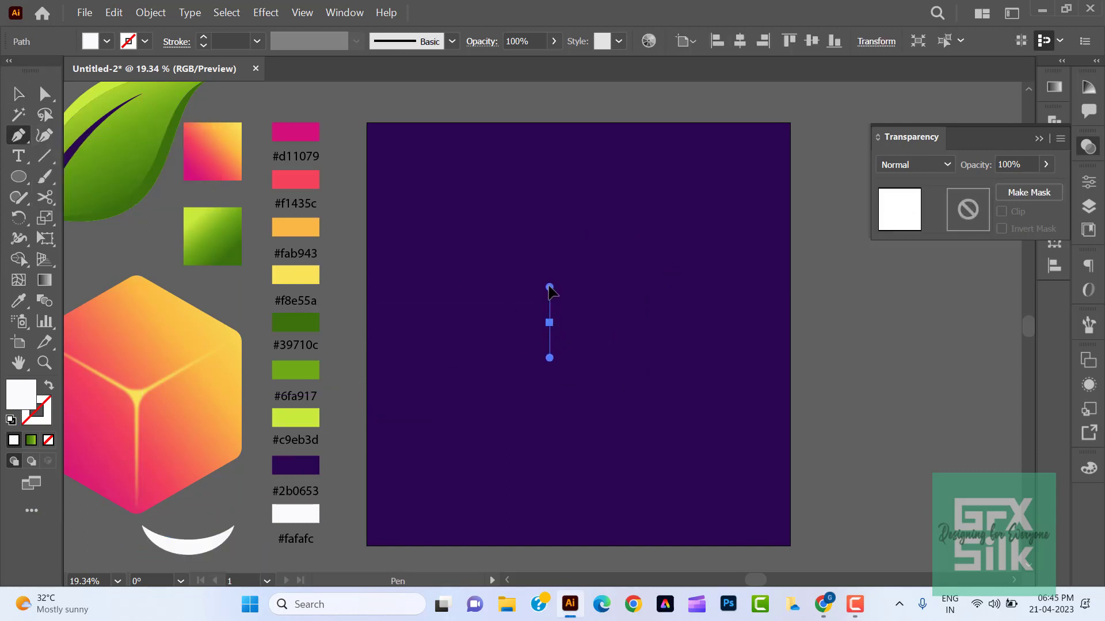
pyautogui.moveTo(462, 197); pyautogui.dragTo(434, 156)
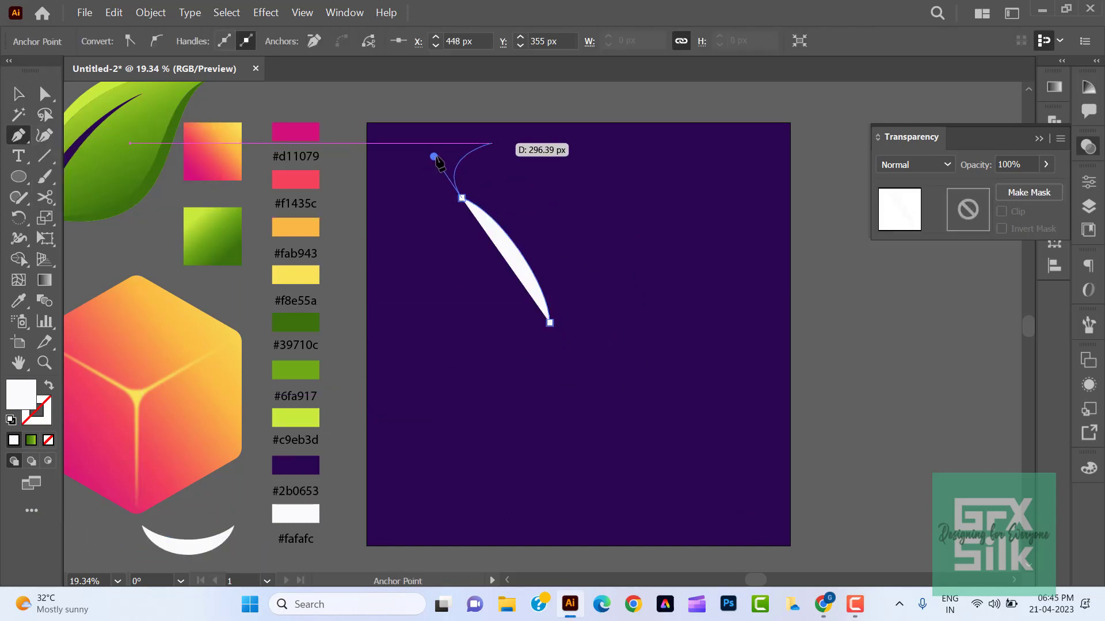
pyautogui.moveTo(526, 141); pyautogui.dragTo(554, 145)
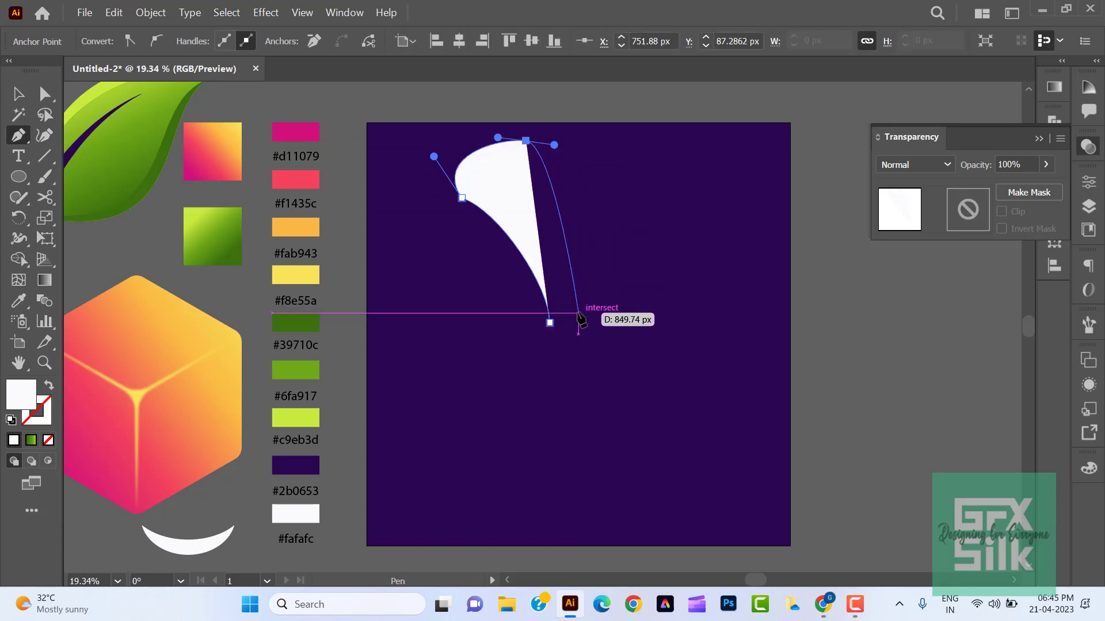
pyautogui.moveTo(578, 312); pyautogui.dragTo(573, 329)
pyautogui.click(550, 323)
pyautogui.click(17, 92)
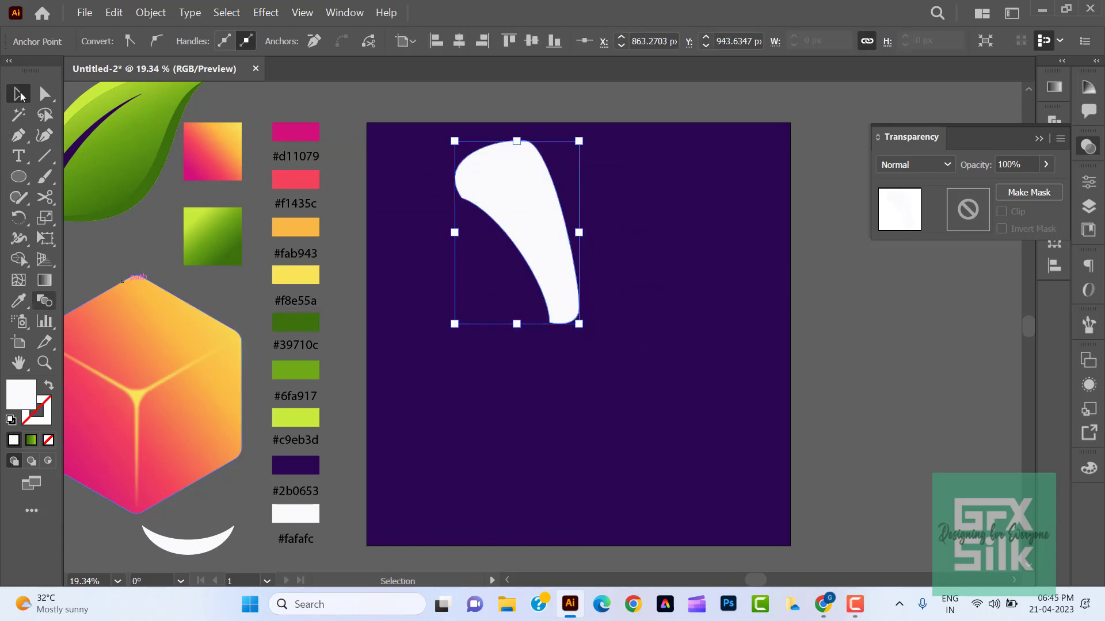
# - Move the white stem off the artboard beside the leaf and place the cube horizontally centred on the artboard
pyautogui.click(637, 301)
pyautogui.moveTo(560, 283); pyautogui.dragTo(115, 270)
pyautogui.click(153, 379)
pyautogui.moveTo(153, 378); pyautogui.dragTo(578, 313)
pyautogui.click(659, 272)
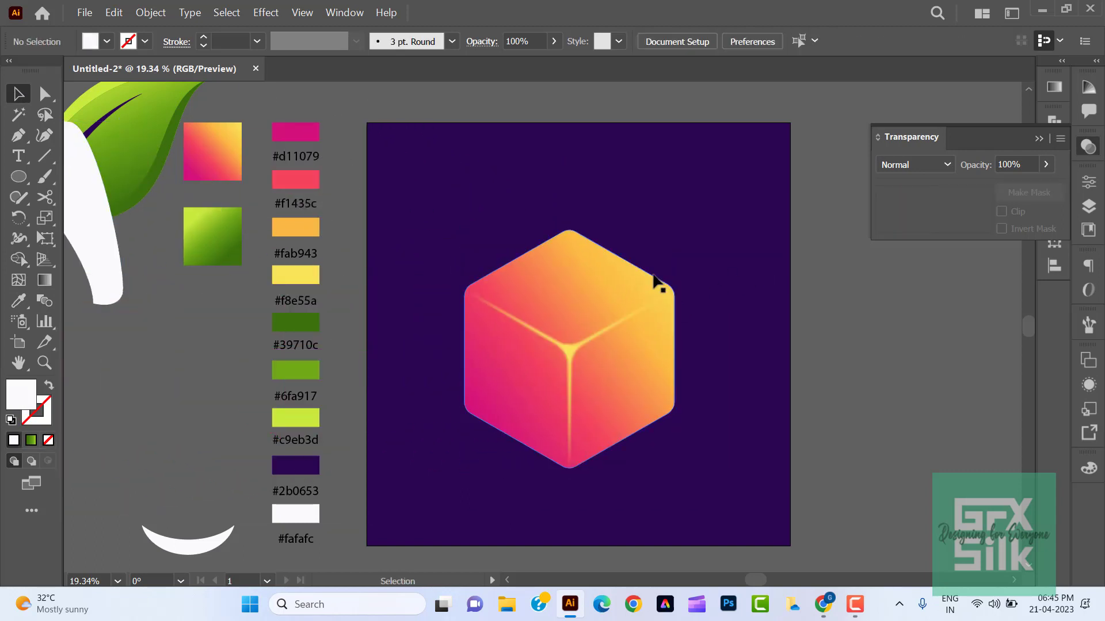
pyautogui.click(596, 274)
pyautogui.click(755, 211)
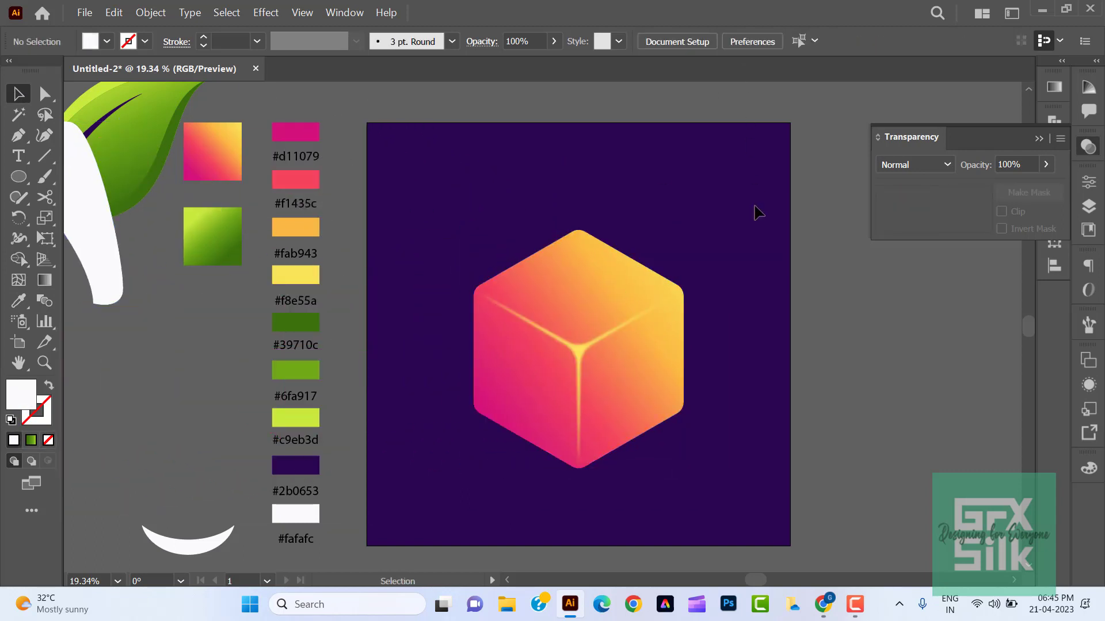
# - Place the crescent on the cube's top face and fill it with #2b0653
pyautogui.moveTo(198, 557); pyautogui.dragTo(588, 290)
pyautogui.press('i')
pyautogui.click(296, 465)
pyautogui.press('v')
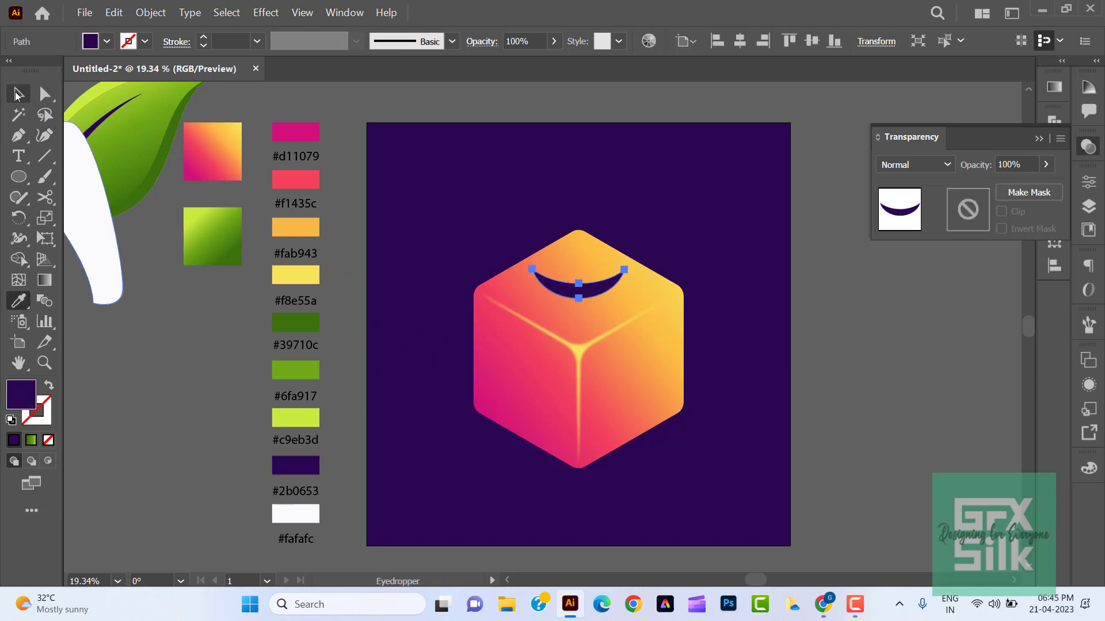
# - Place the stem with its base on the crescent and fill it with #2b0653
pyautogui.moveTo(88, 215); pyautogui.dragTo(565, 214)
pyautogui.press('i')
pyautogui.click(296, 465)
pyautogui.press('v')
# - Scale the stem and crescent down together and centre them on the cube's top face
pyautogui.click(620, 203)
pyautogui.keyDown('shift'); pyautogui.click(610, 284); pyautogui.keyUp('shift')
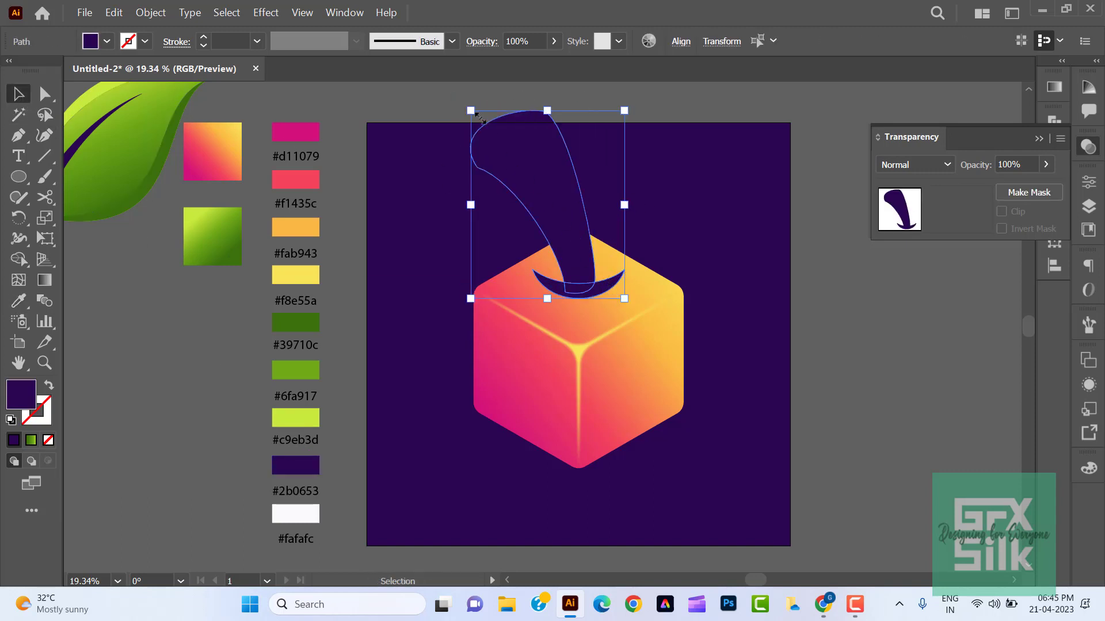
pyautogui.moveTo(471, 110); pyautogui.dragTo(549, 207)
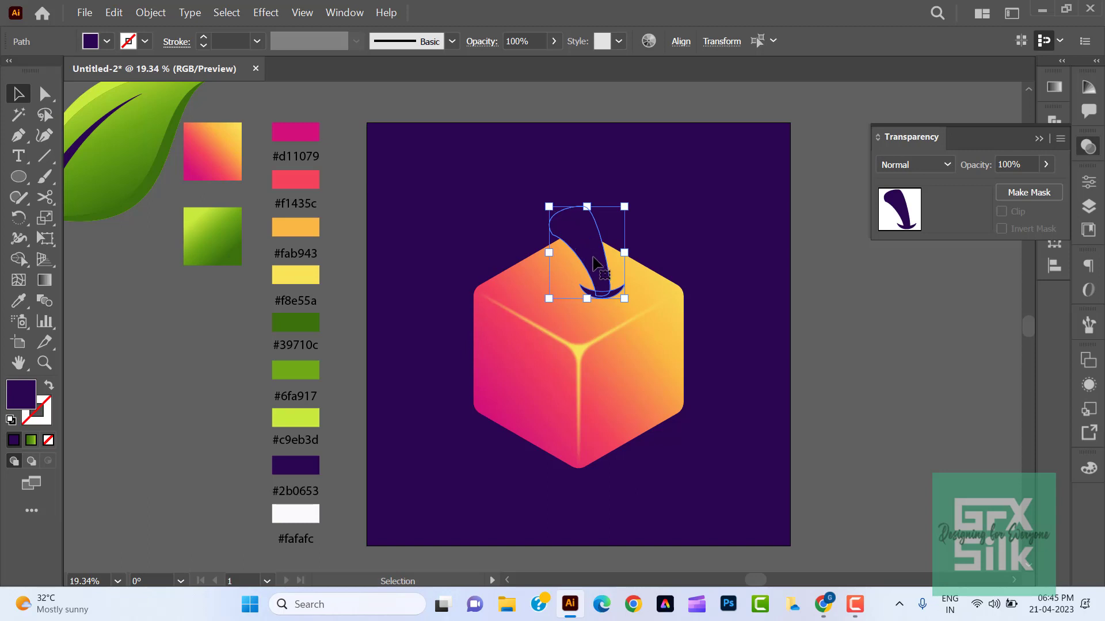
pyautogui.moveTo(592, 264); pyautogui.dragTo(569, 265)
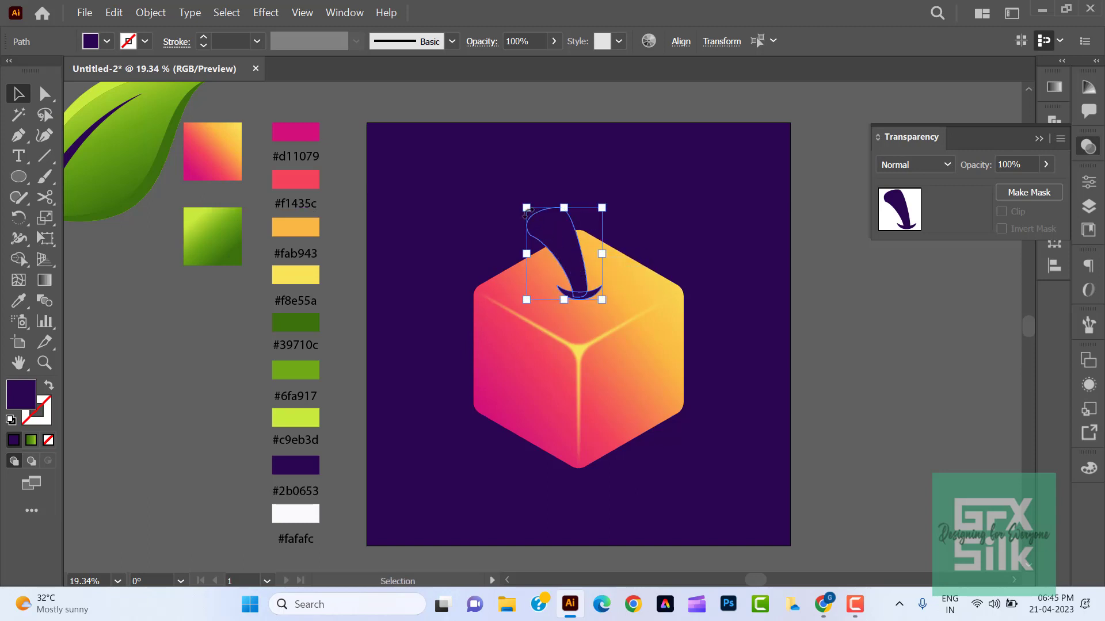
pyautogui.moveTo(526, 209); pyautogui.dragTo(570, 254)
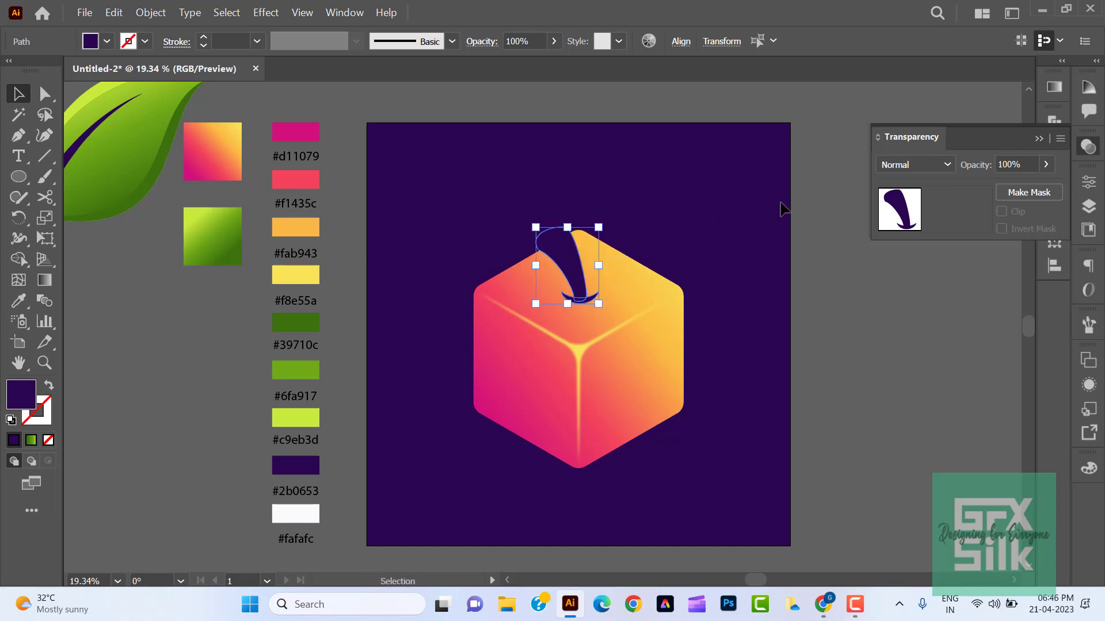
pyautogui.press('Left')
pyautogui.press('Left')
pyautogui.press('Left')
pyautogui.press('Left')
pyautogui.click(690, 236)
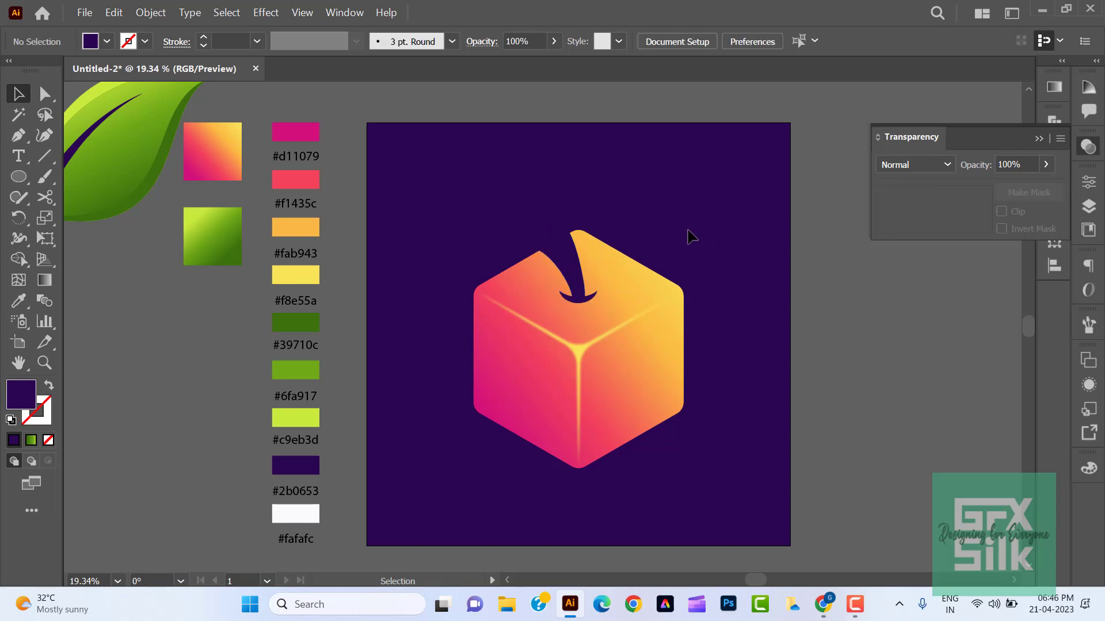
# - Apply the white-to-black linear gradient to the stem and recolour its white stop with the #2b0653 swatch
pyautogui.click(557, 245)
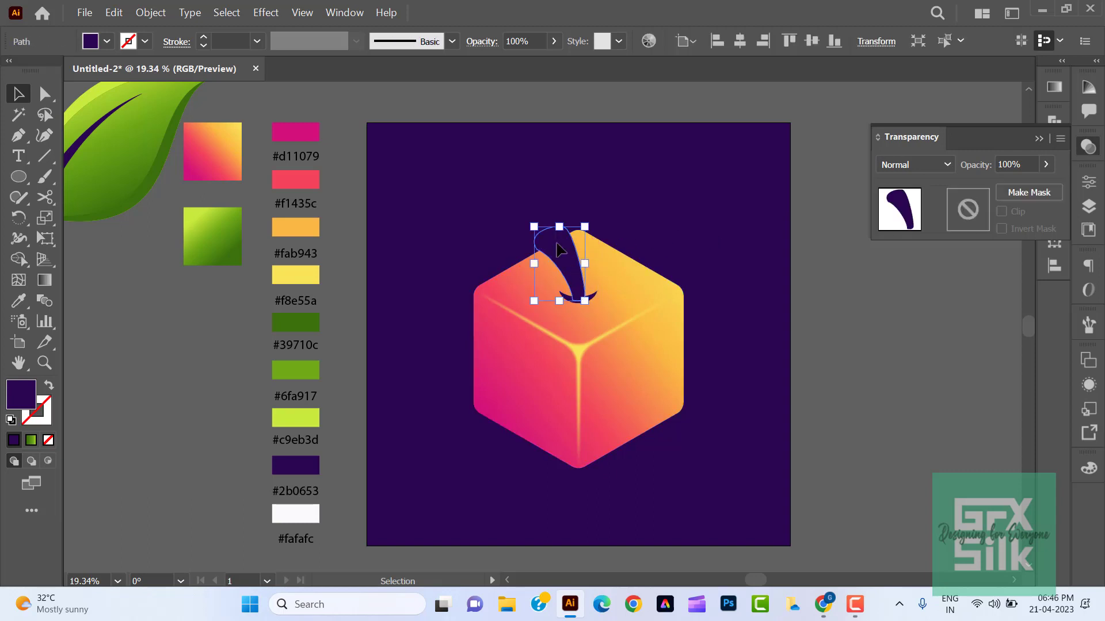
pyautogui.click(1087, 147)
pyautogui.click(1054, 88)
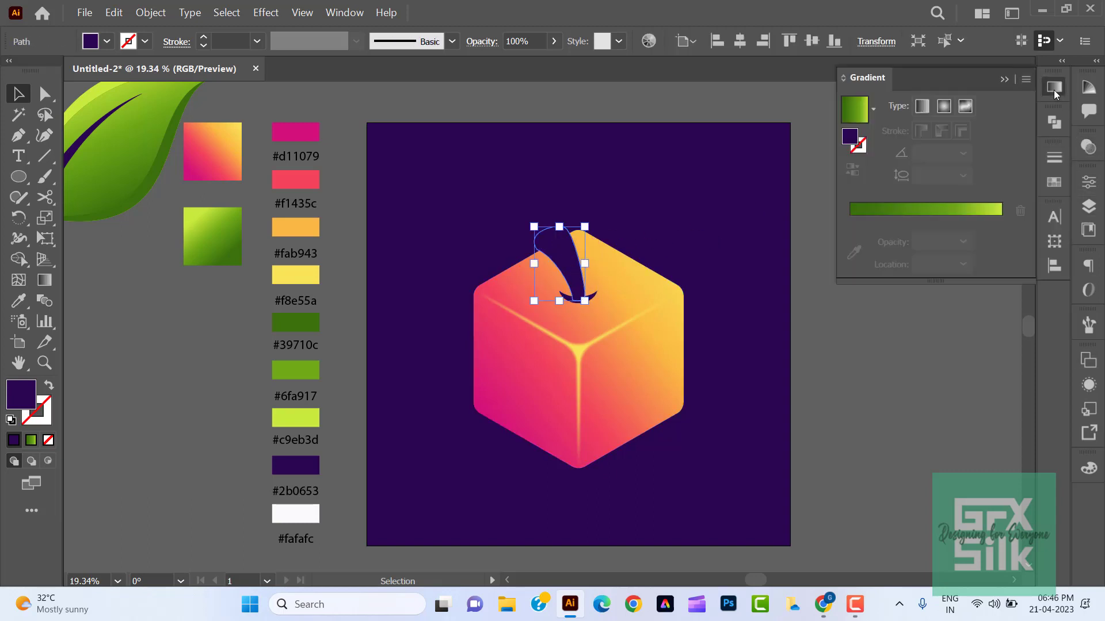
pyautogui.click(876, 110)
pyautogui.scroll(1, 783, 144)
pyautogui.click(783, 144)
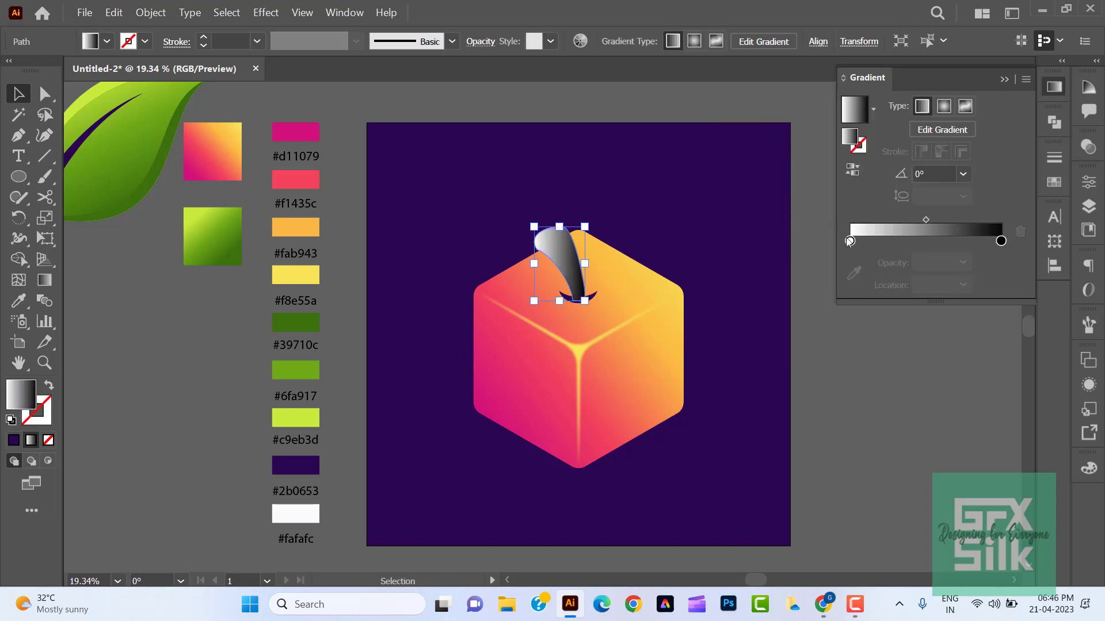
pyautogui.doubleClick(851, 241)
pyautogui.click(774, 365)
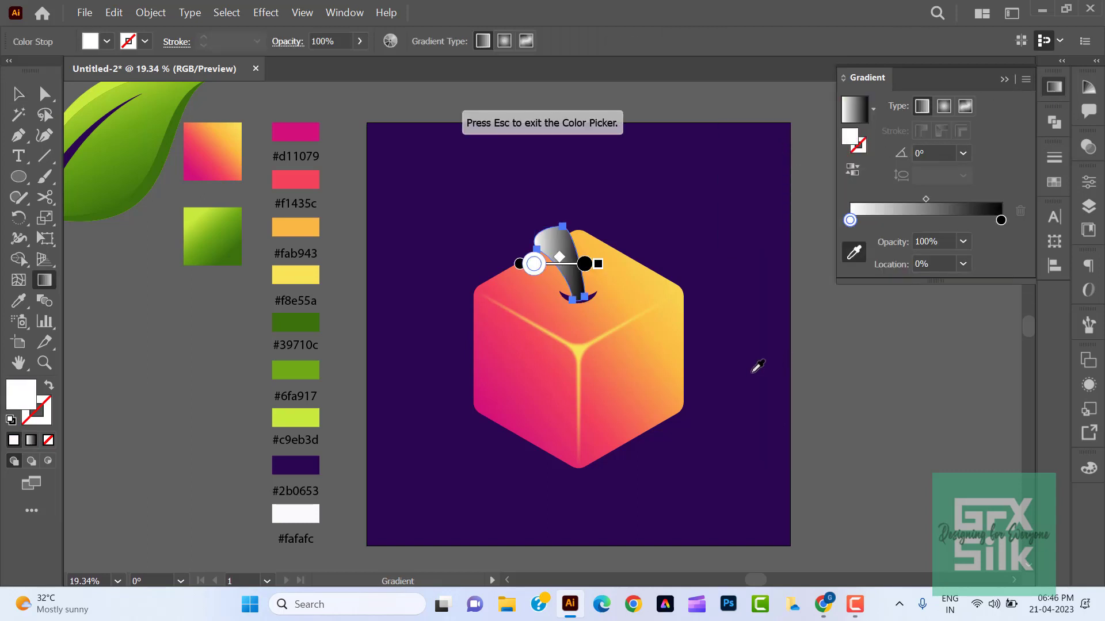
pyautogui.click(305, 467)
# - Recolour the black end stop of the stem's gradient with the #d11079 swatch, removing the accidental extra stop
pyautogui.click(995, 221)
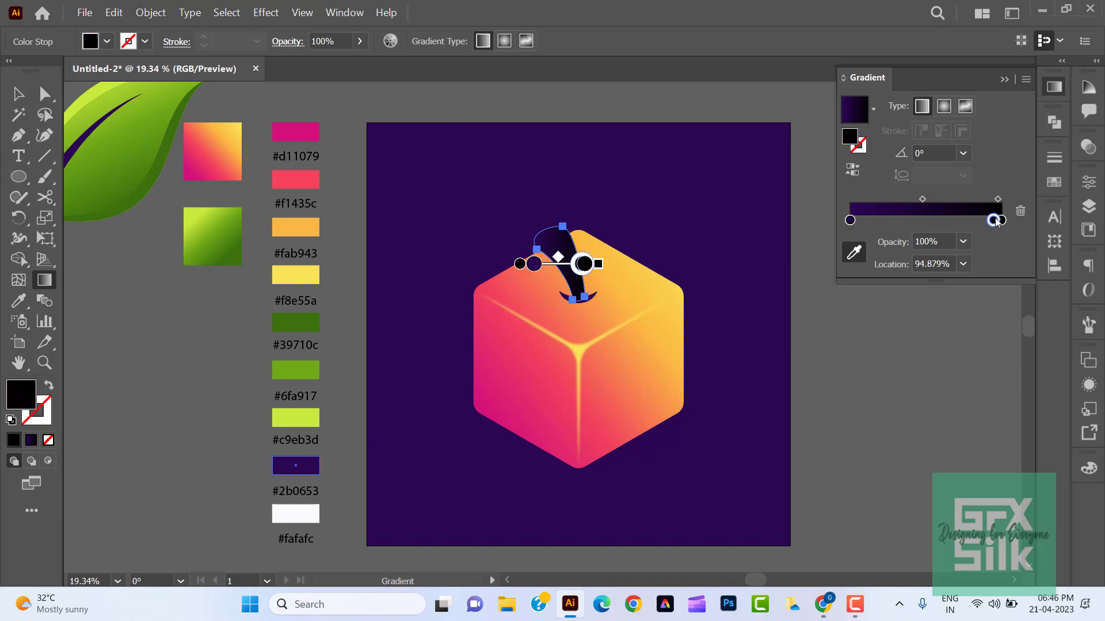
pyautogui.click(1017, 215)
pyautogui.doubleClick(1001, 221)
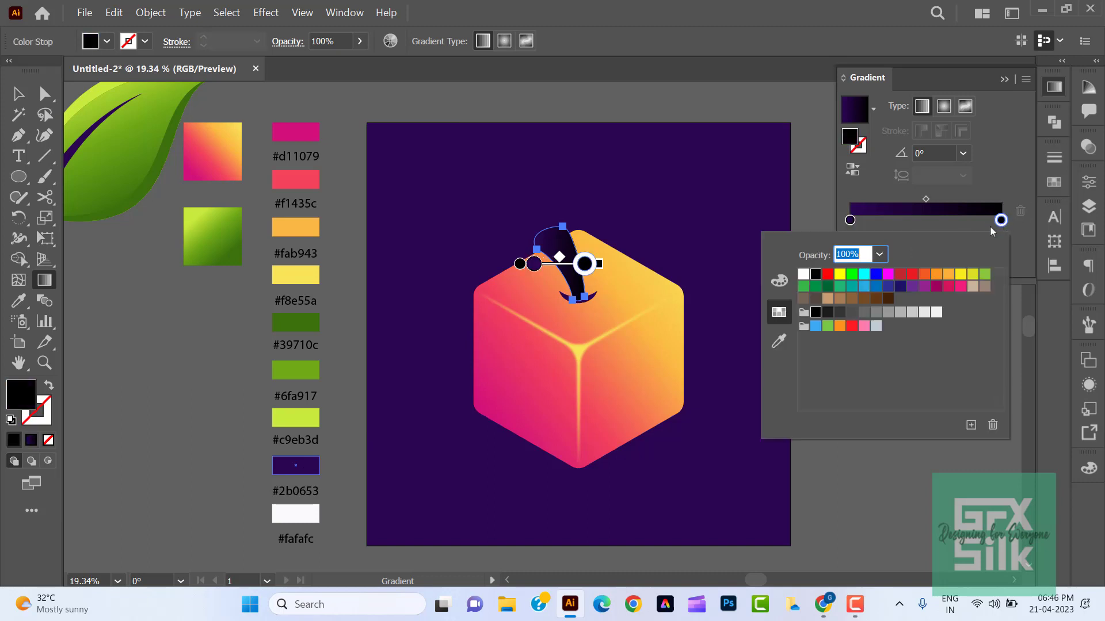
pyautogui.click(779, 341)
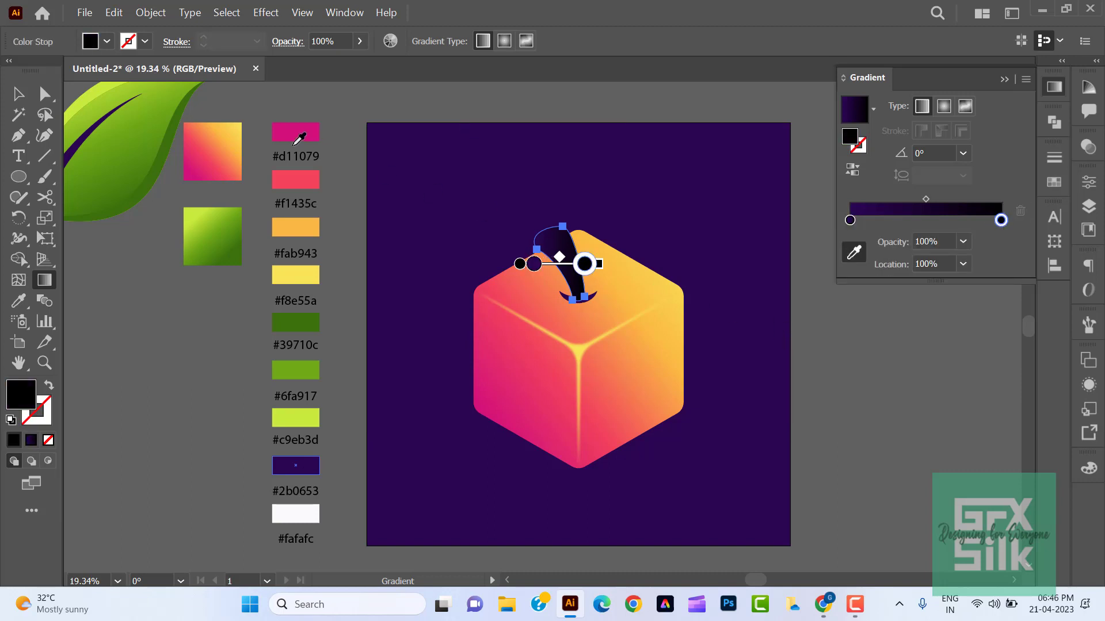
pyautogui.click(300, 130)
# - Add a dark purple stop at 60.9869% to the stem's gradient and set the gradient angle to 60°
pyautogui.click(850, 219)
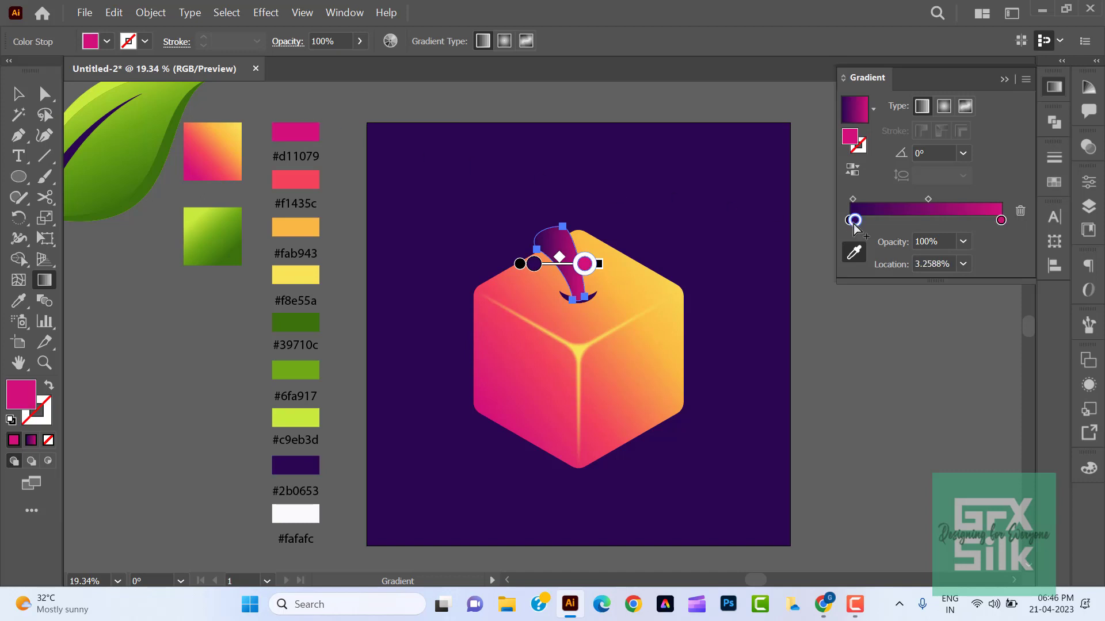
pyautogui.click(942, 220)
pyautogui.moveTo(940, 150); pyautogui.dragTo(889, 156)
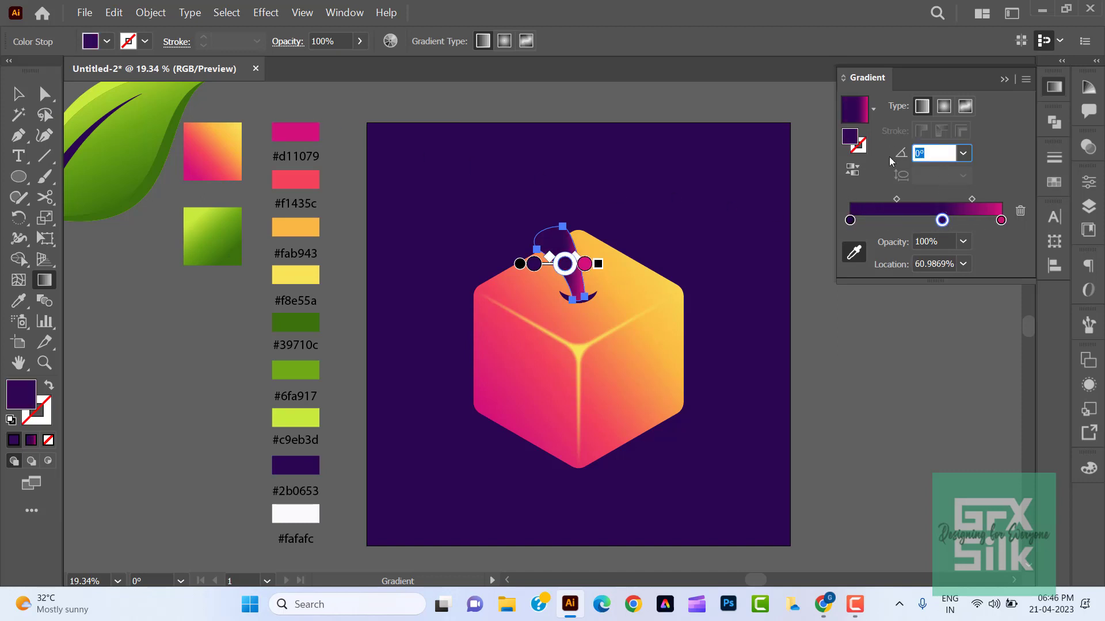
pyautogui.press('Down')
pyautogui.press('Up')
pyautogui.press('Up')
pyautogui.press('Up')
pyautogui.press('Up')
pyautogui.press('Up')
pyautogui.press('Up')
pyautogui.press('Up')
pyautogui.press('Up')
pyautogui.press('Up')
pyautogui.press('Up')
pyautogui.press('Up')
pyautogui.press('Up')
pyautogui.press('Up')
pyautogui.press('Up')
pyautogui.press('Up')
pyautogui.press('Up')
pyautogui.press('Up')
pyautogui.press('Up')
pyautogui.press('Up')
pyautogui.press('Up')
pyautogui.press('Up')
pyautogui.press('Up')
pyautogui.press('Up')
pyautogui.press('Up')
pyautogui.press('Up')
pyautogui.press('Up')
pyautogui.press('Up')
pyautogui.press('Up')
pyautogui.press('Up')
pyautogui.press('Up')
pyautogui.press('Up')
pyautogui.press('Up')
pyautogui.press('Up')
pyautogui.press('Up')
pyautogui.press('Up')
pyautogui.press('Up')
pyautogui.press('Up')
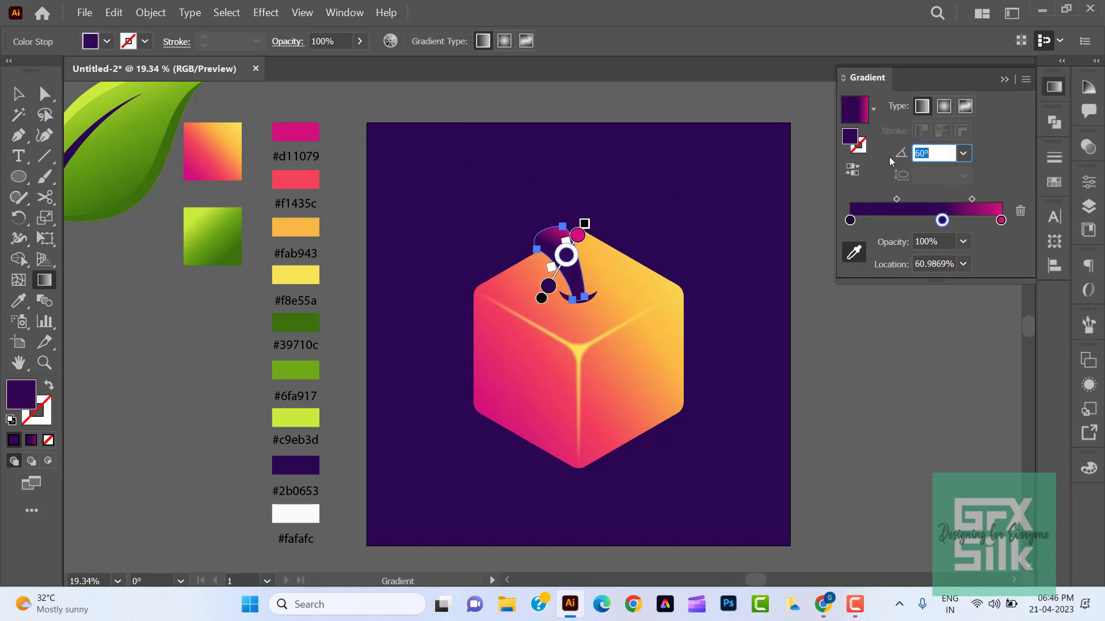
# - Set the stem's gradient angle to 51°, move the middle stop toward the start, and set the purple-to-pink midpoint to 87%
pyautogui.moveTo(942, 221); pyautogui.dragTo(971, 229)
pyautogui.moveTo(909, 200); pyautogui.dragTo(907, 199)
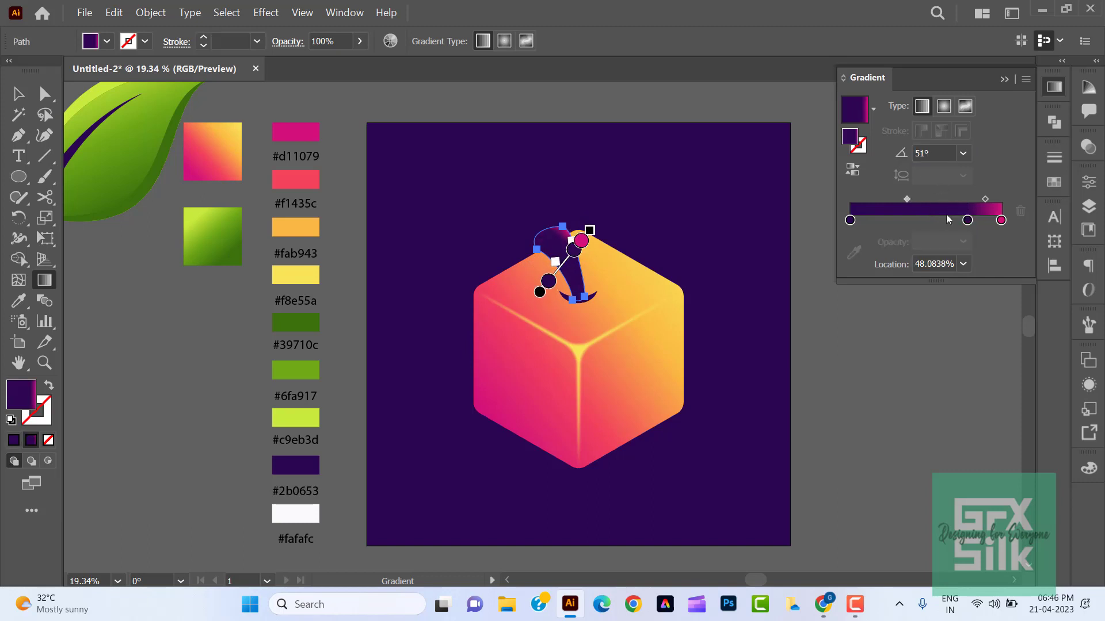
pyautogui.moveTo(968, 222); pyautogui.dragTo(995, 202)
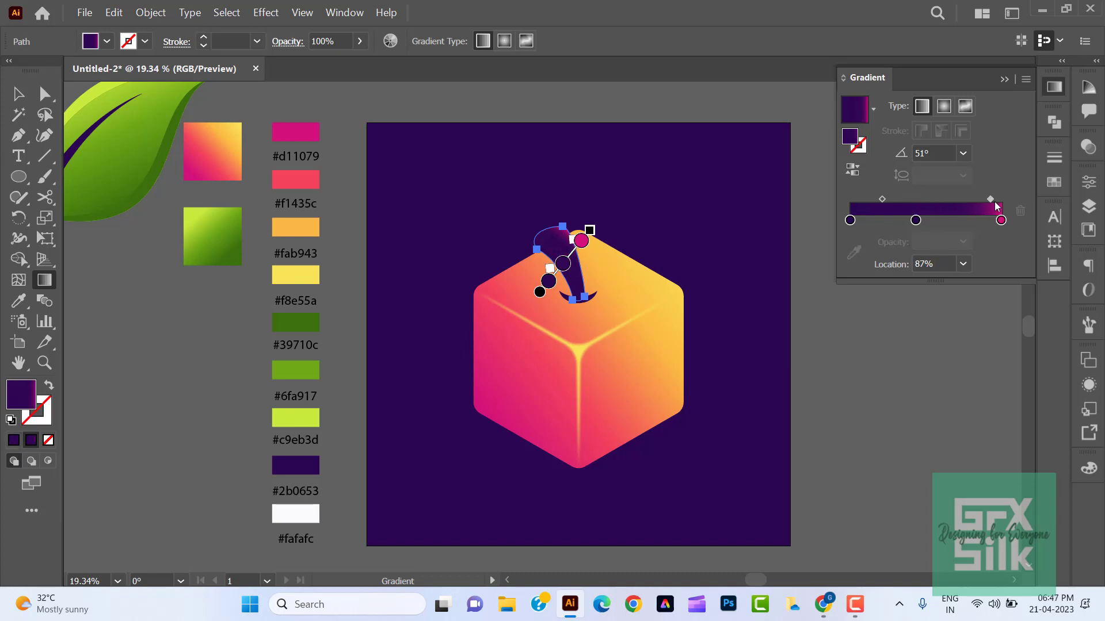
# - Move the middle purple stop of the stem's gradient to 48.3241%, and undo the accidental change that follows
pyautogui.moveTo(915, 222); pyautogui.dragTo(923, 222)
pyautogui.click(892, 335)
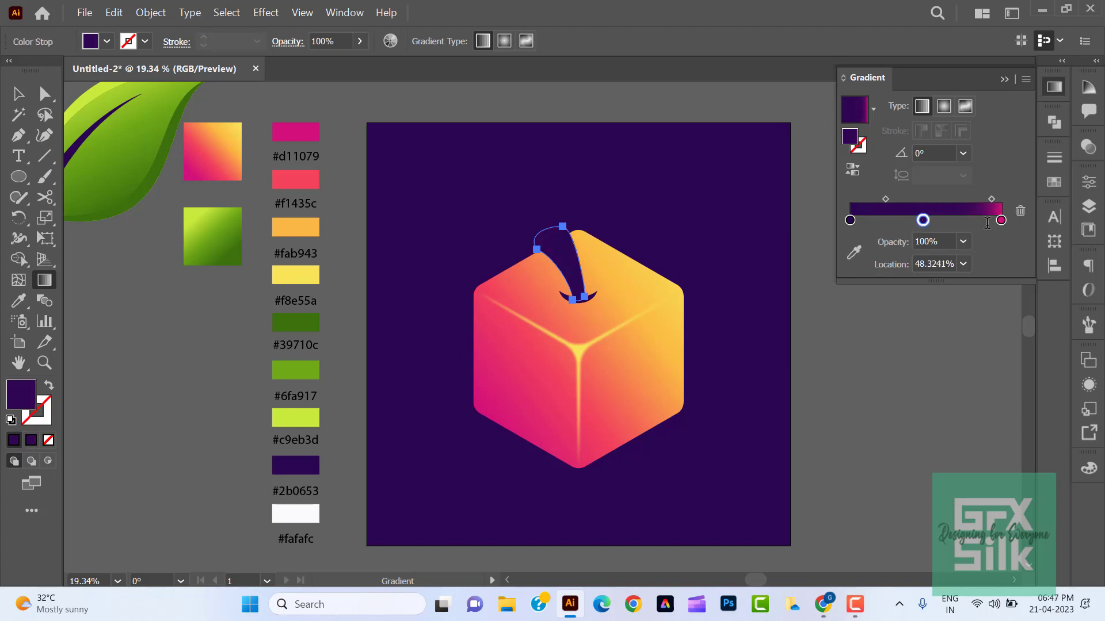
pyautogui.hotkey('ctrl', 'z')
pyautogui.click(20, 95)
pyautogui.click(118, 301)
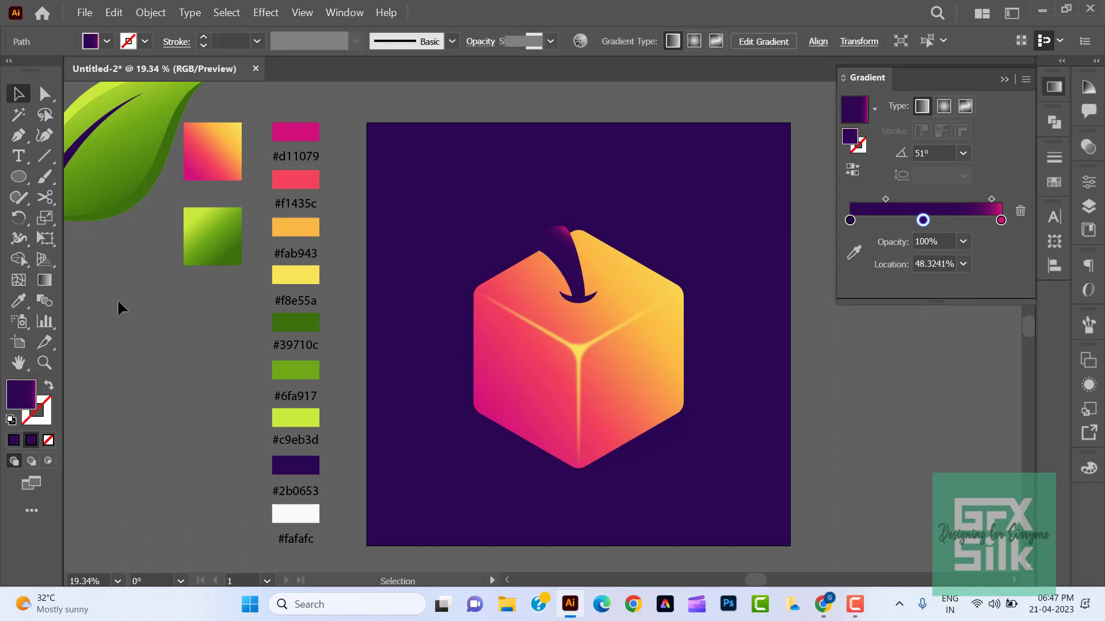
# - Place the green leaf on the cube beside the stem, scale it down to fit, and shift it slightly upward
pyautogui.moveTo(143, 155); pyautogui.dragTo(702, 220)
pyautogui.moveTo(789, 140); pyautogui.dragTo(705, 232)
pyautogui.moveTo(630, 271); pyautogui.dragTo(625, 257)
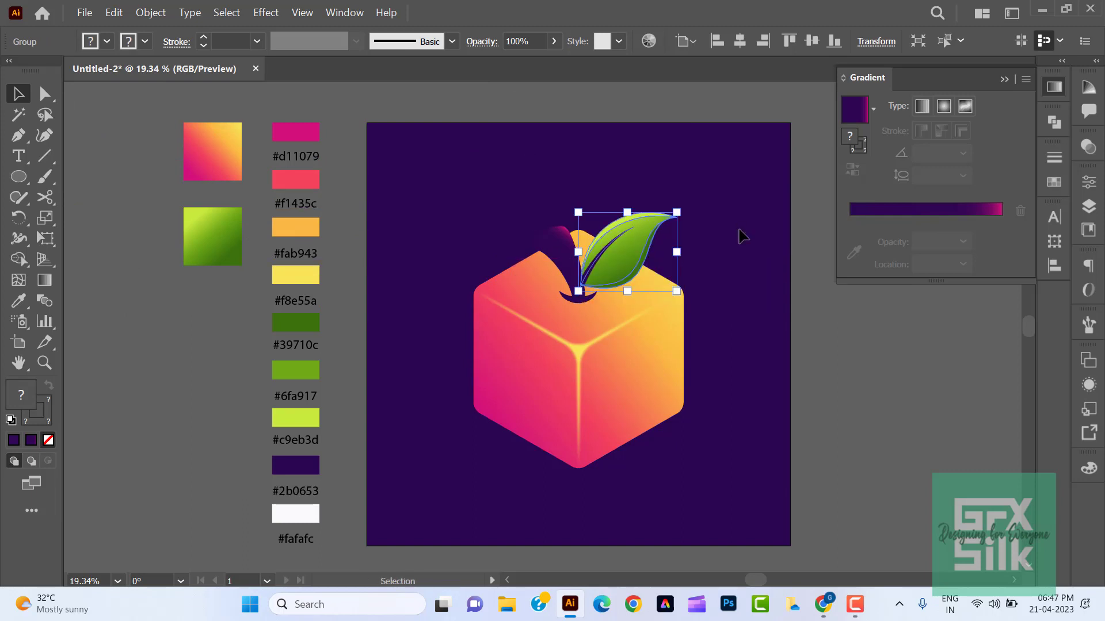
pyautogui.click(223, 416)
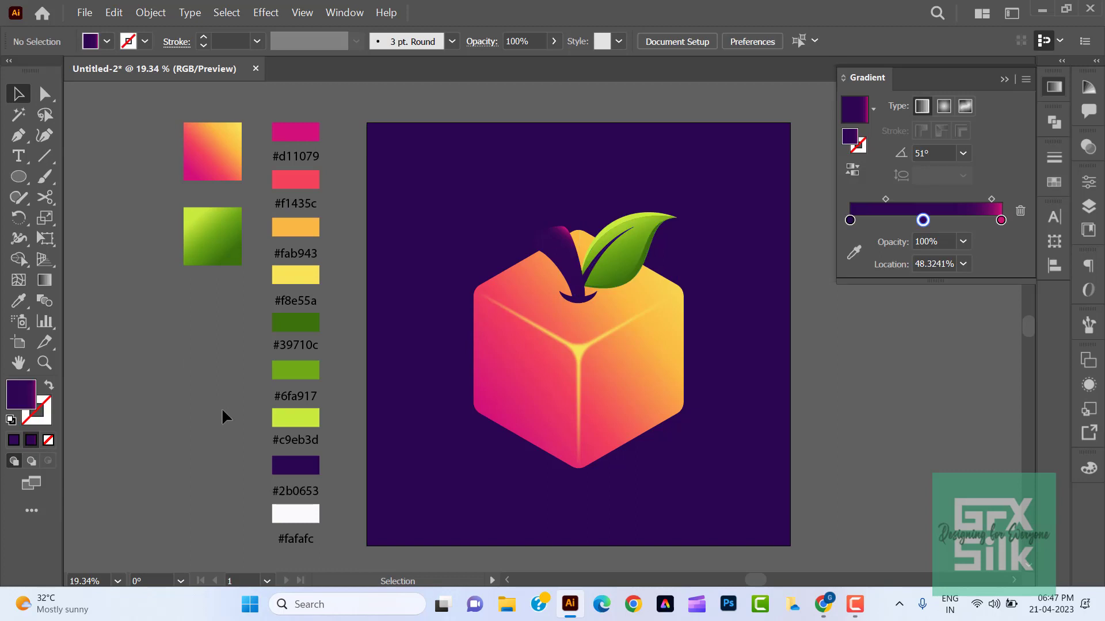
pyautogui.click(617, 258)
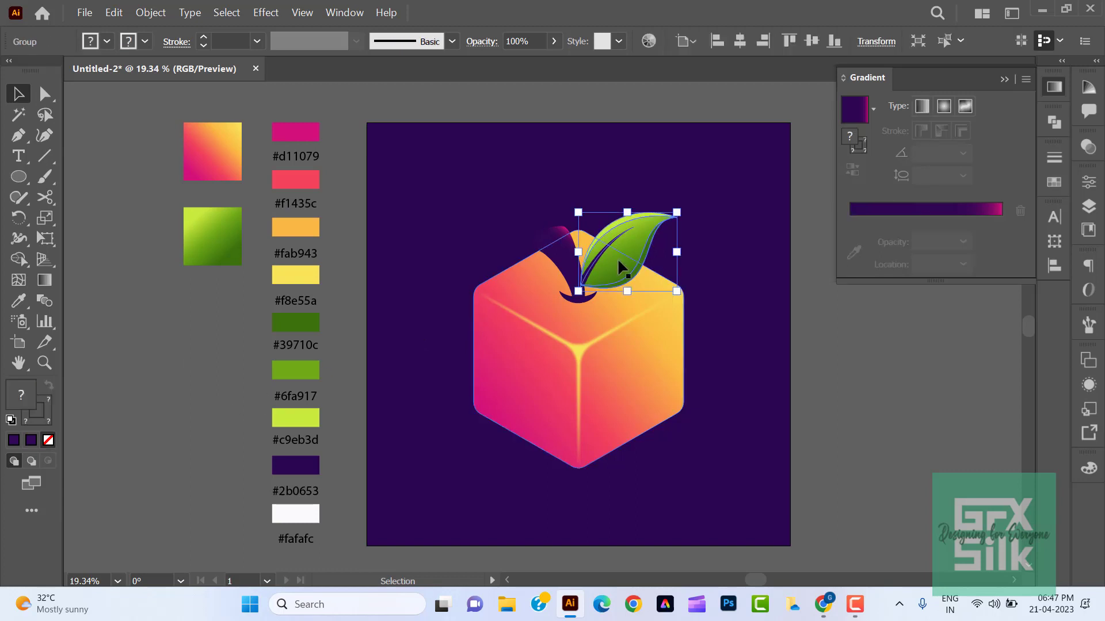
pyautogui.hotkey('ctrl', '[')
pyautogui.click(886, 381)
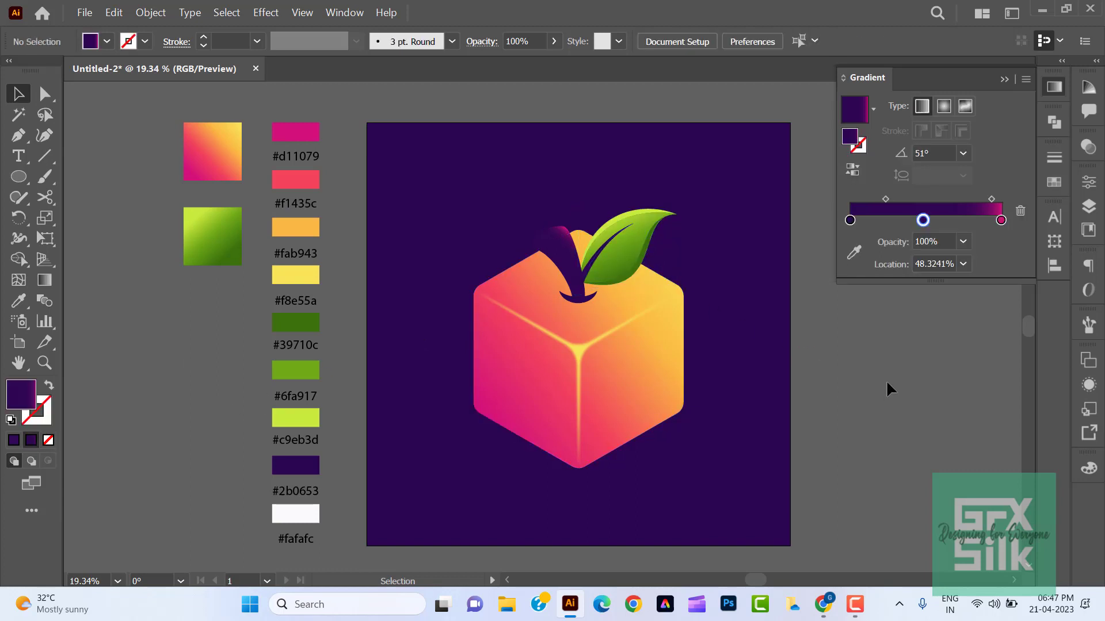
# - Paste a copy of the stem in front and rotate it counterclockwise to lie across the cube's top face as a shadow
pyautogui.click(567, 262)
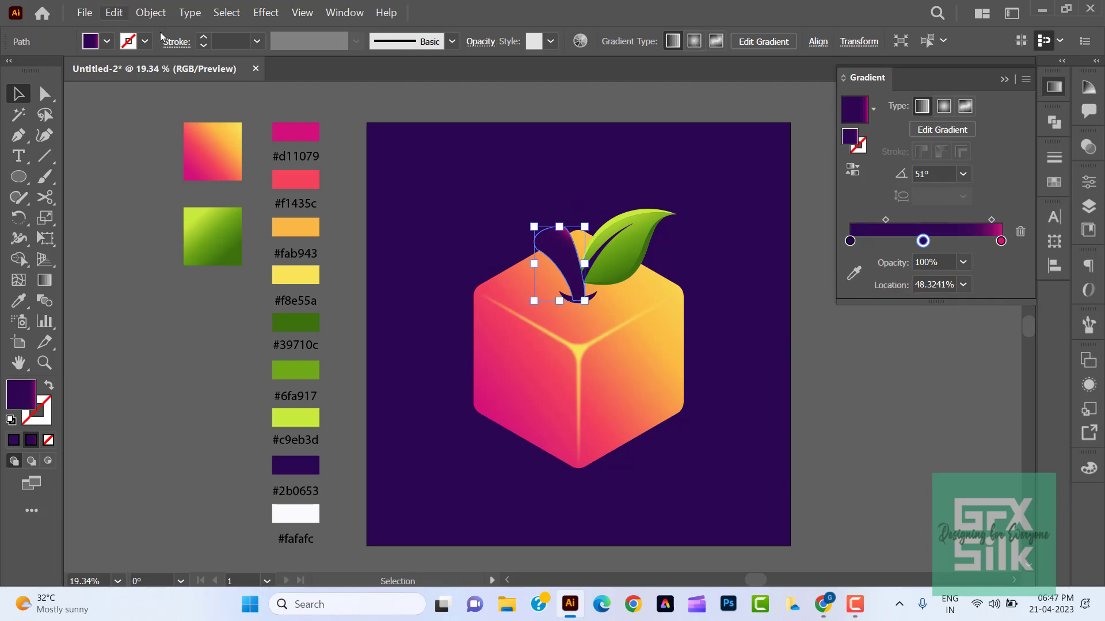
pyautogui.click(113, 12)
pyautogui.click(113, 12)
pyautogui.click(113, 12)
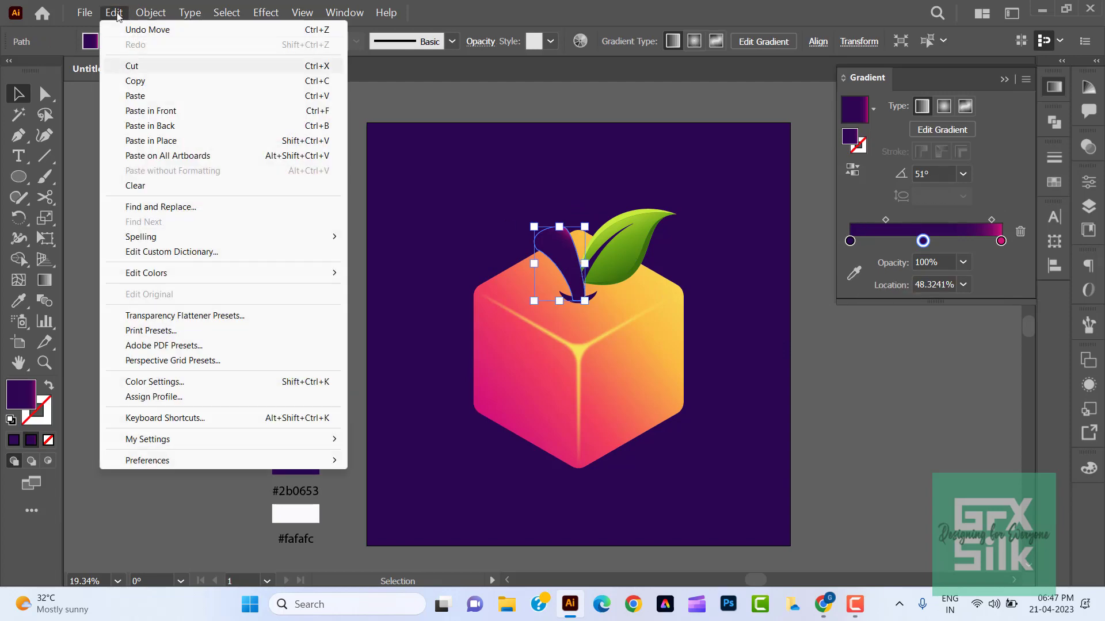
pyautogui.click(151, 110)
pyautogui.click(19, 218)
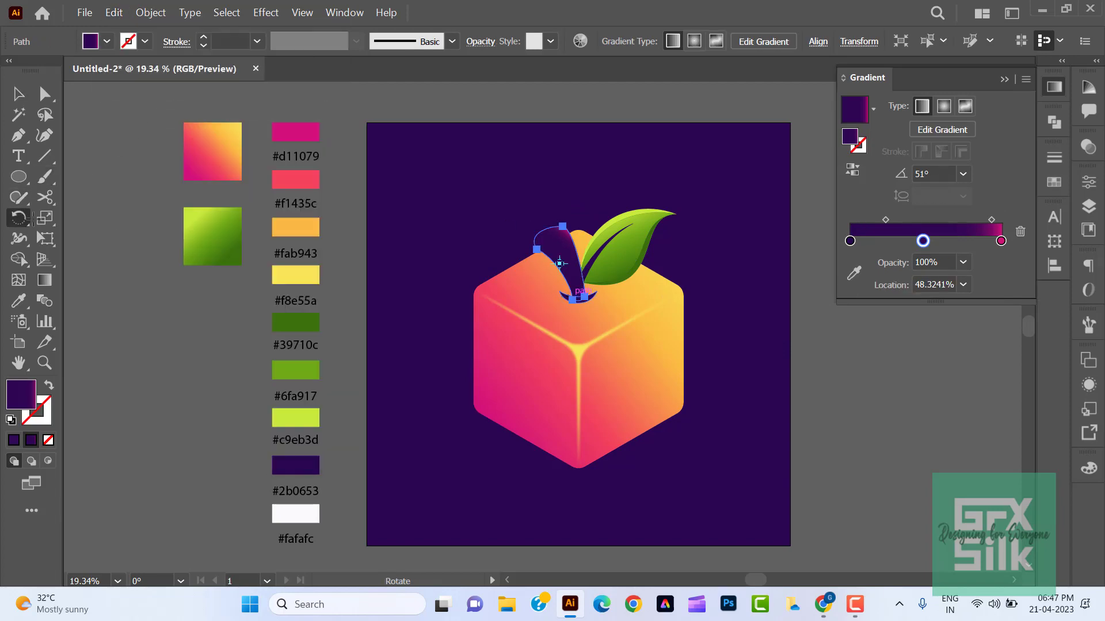
pyautogui.moveTo(568, 252); pyautogui.dragTo(521, 331)
pyautogui.click(18, 94)
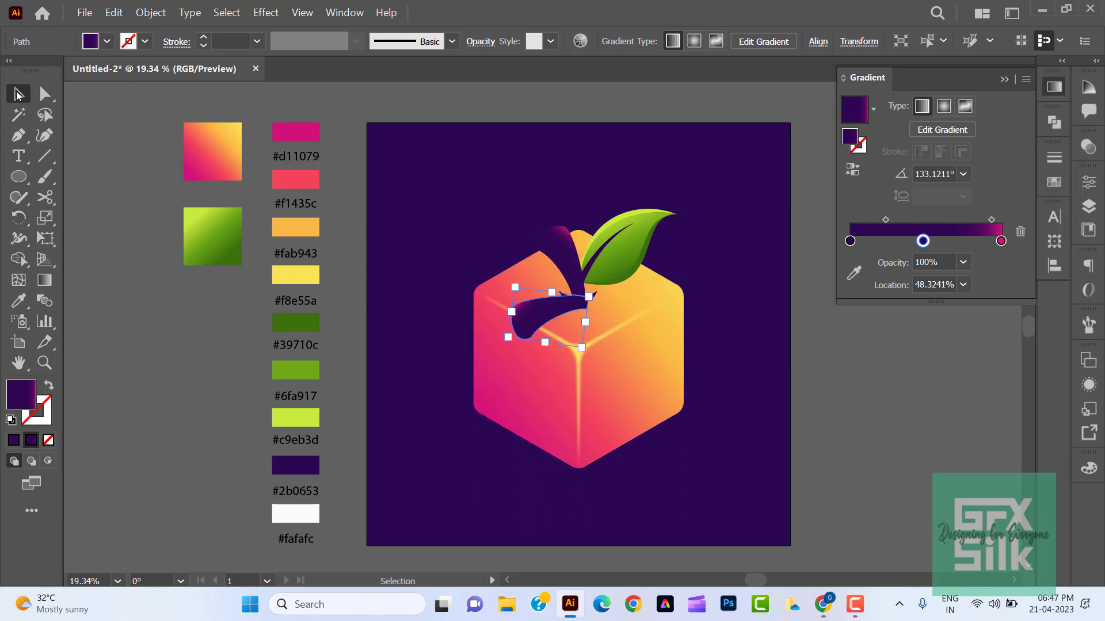
# - Set the opacity of the rotated stem copy to 17%
pyautogui.click(1085, 148)
pyautogui.moveTo(997, 190); pyautogui.dragTo(986, 186)
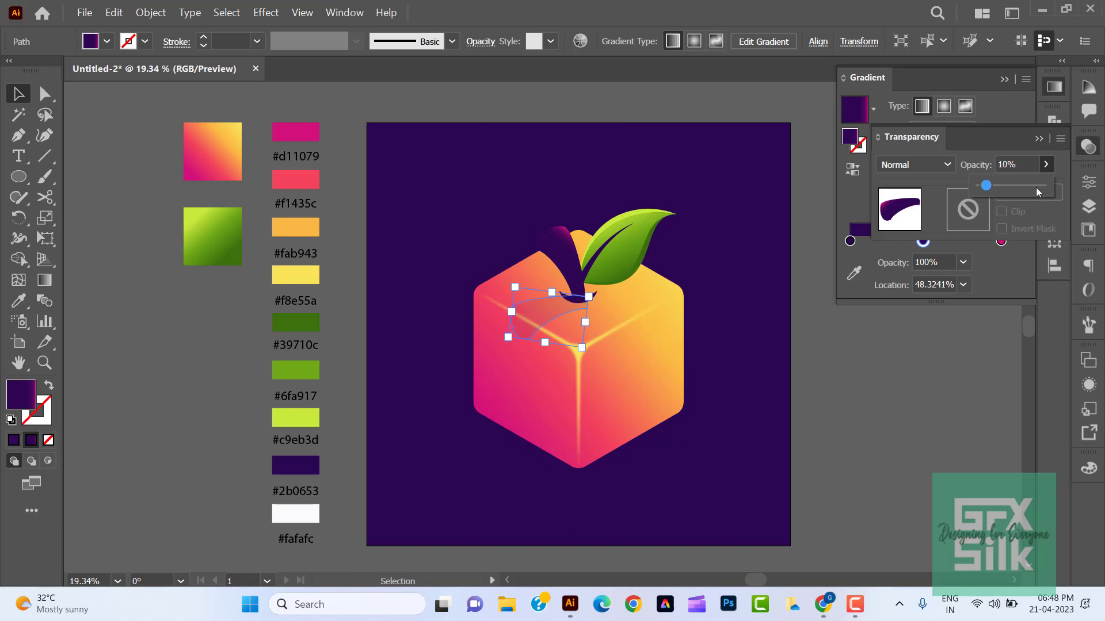
pyautogui.click(1084, 149)
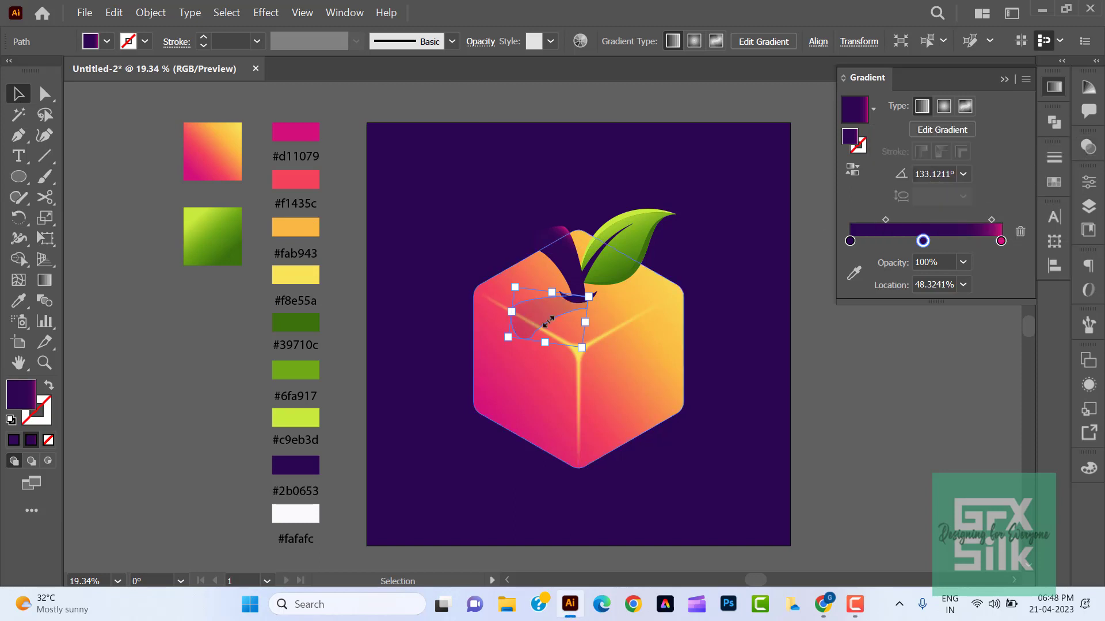
# - Scale the stem's shadow down slightly and nudge it up and left toward the base of the stem
pyautogui.moveTo(508, 338); pyautogui.dragTo(522, 330)
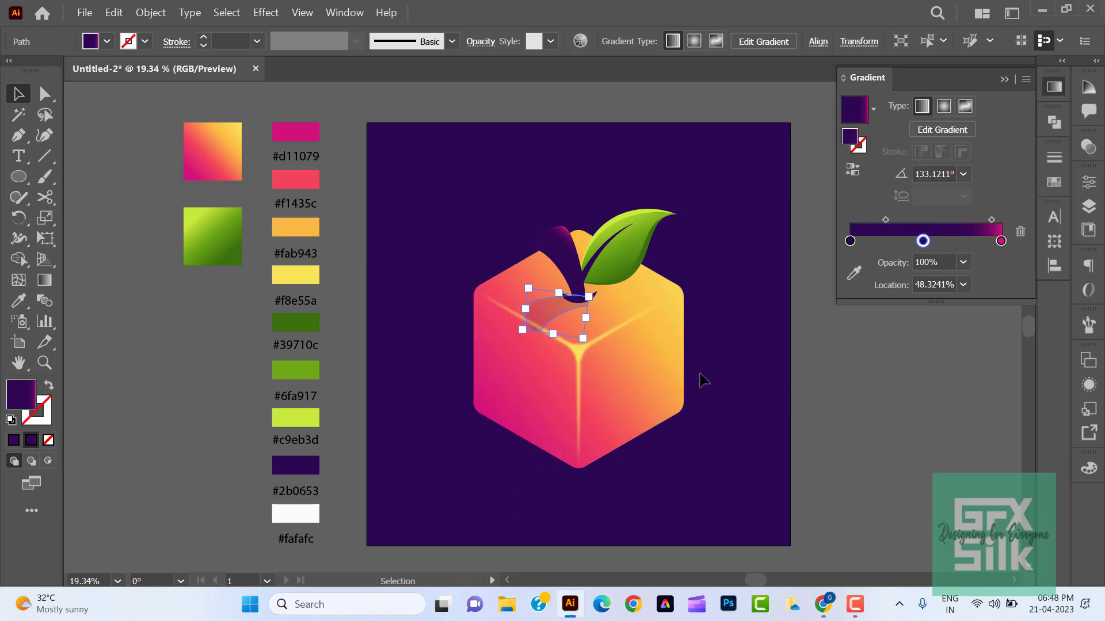
pyautogui.press('Up')
pyautogui.press('Up')
pyautogui.press('Up')
pyautogui.press('Left')
pyautogui.press('Left')
pyautogui.press('Left')
pyautogui.press('Left')
pyautogui.click(831, 405)
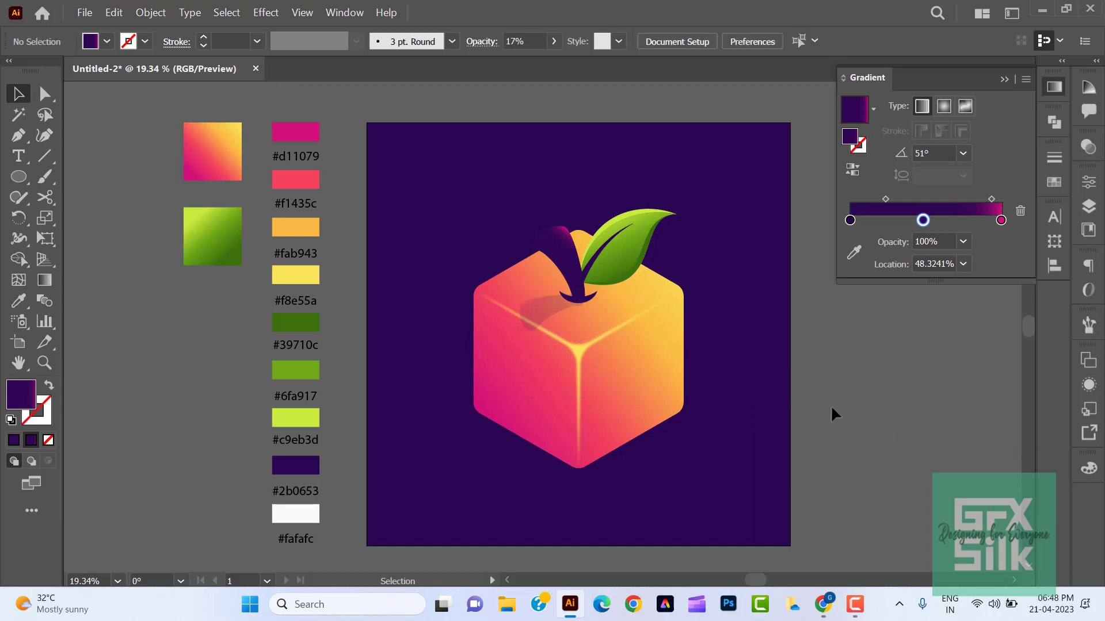
# - Rotate the stem's shadow and shrink it further so it extends from the base of the stem
pyautogui.click(557, 327)
pyautogui.moveTo(577, 338); pyautogui.dragTo(532, 331)
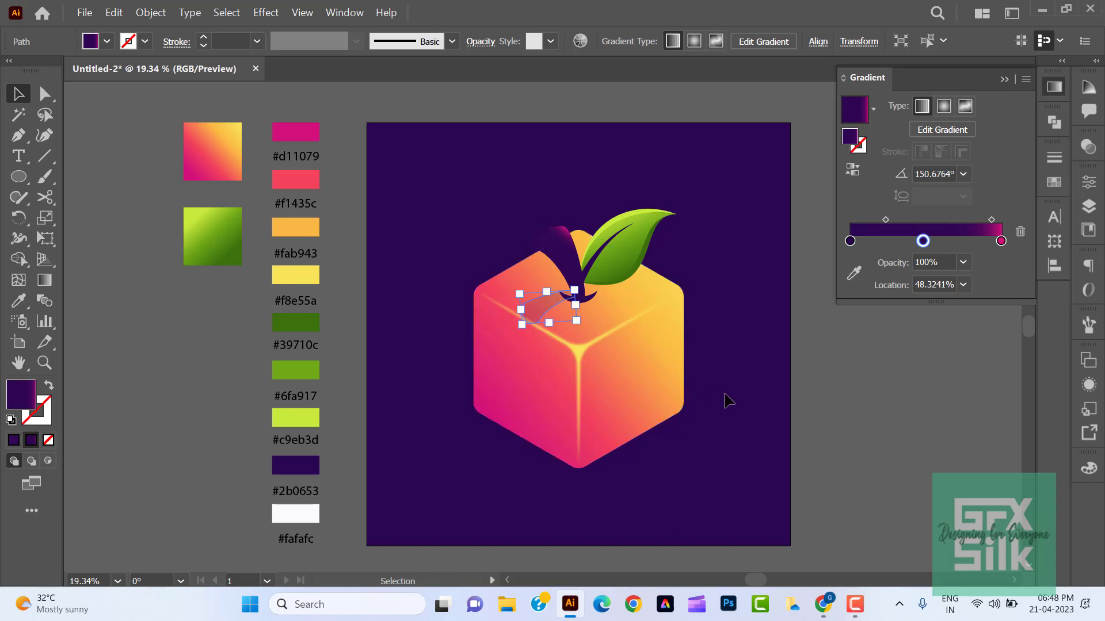
pyautogui.click(835, 400)
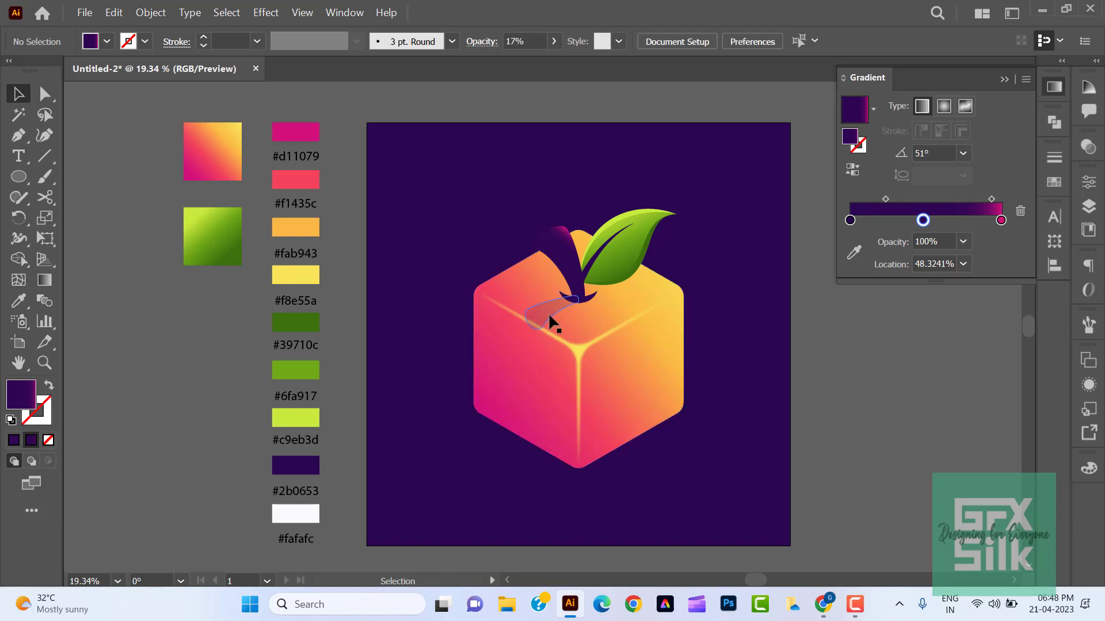
pyautogui.click(548, 312)
pyautogui.moveTo(535, 314); pyautogui.dragTo(531, 317)
pyautogui.click(846, 406)
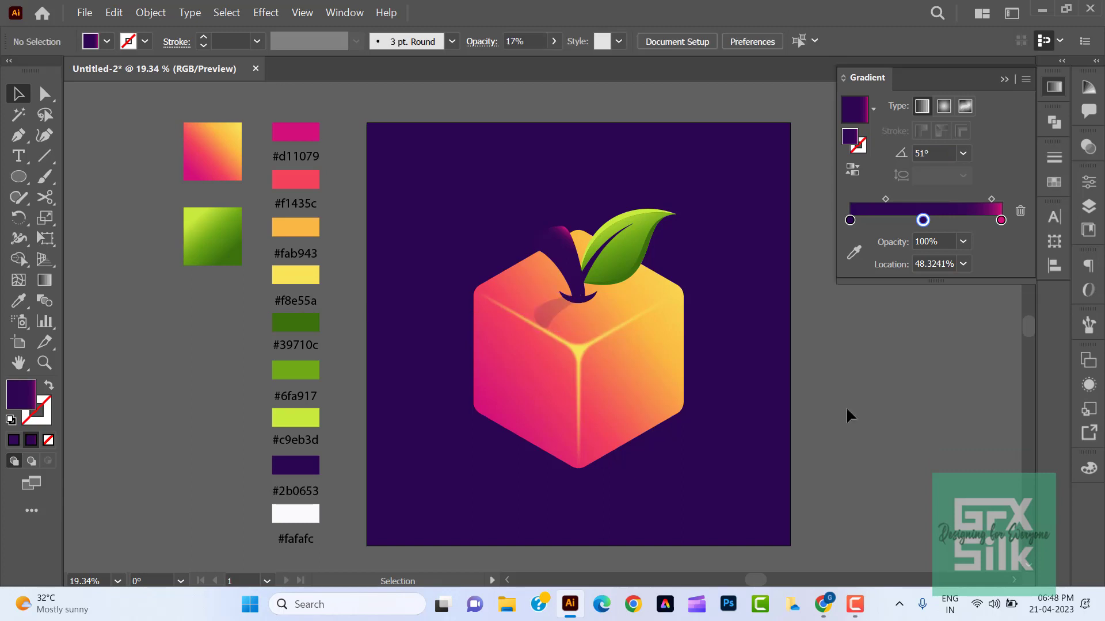
# - Delete the middle stop from the shadow's gradient and set the pink end stop's opacity to 0%
pyautogui.click(567, 315)
pyautogui.click(1020, 233)
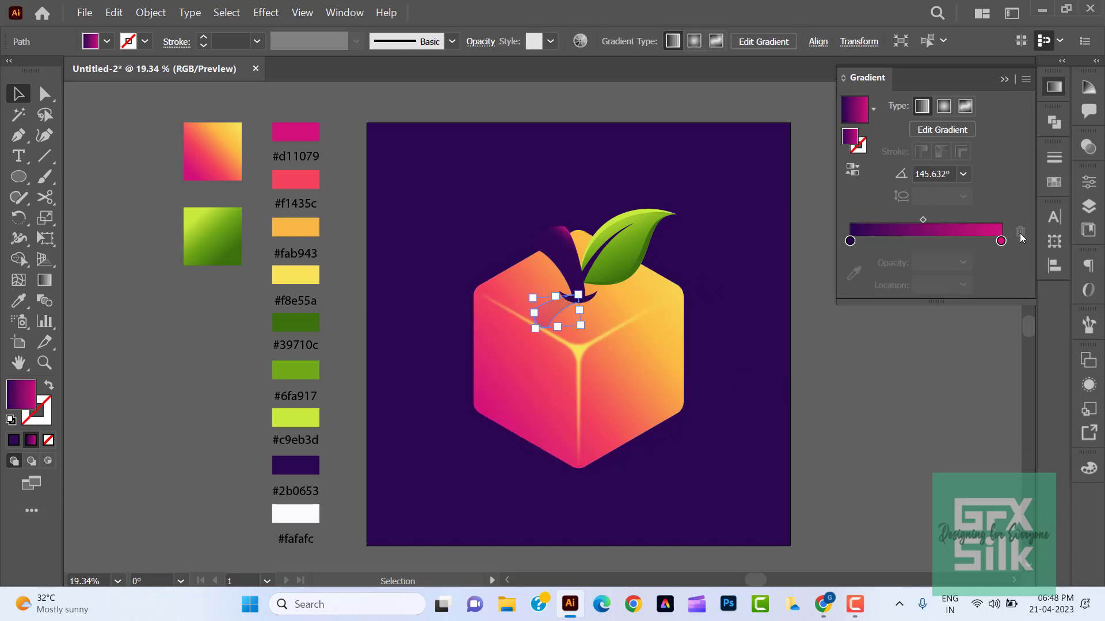
pyautogui.click(1001, 241)
pyautogui.click(962, 263)
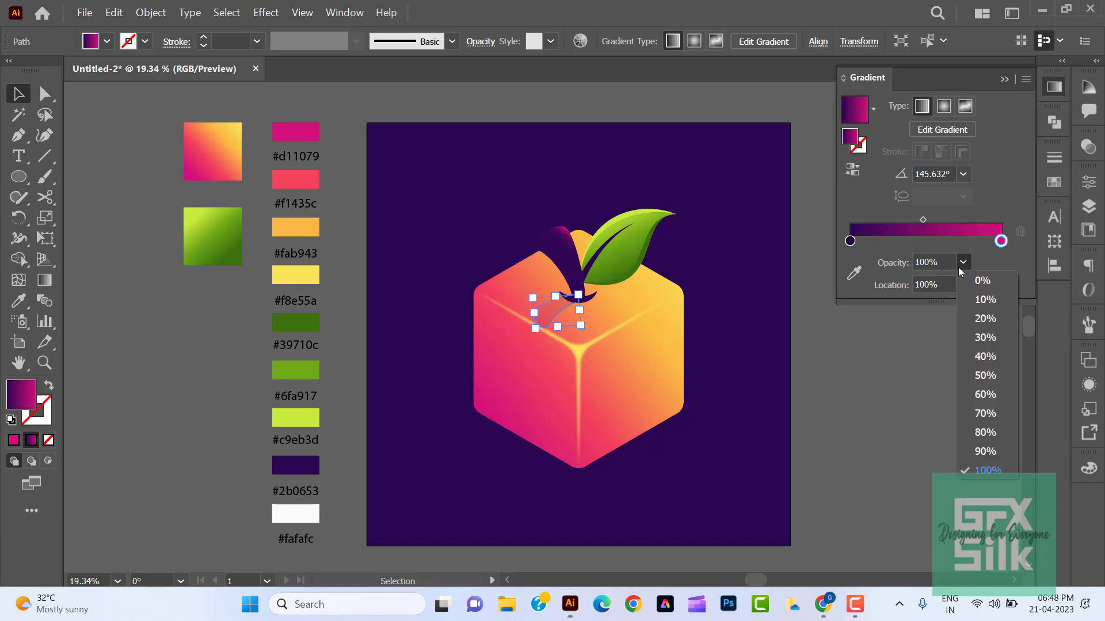
pyautogui.click(935, 279)
pyautogui.click(931, 343)
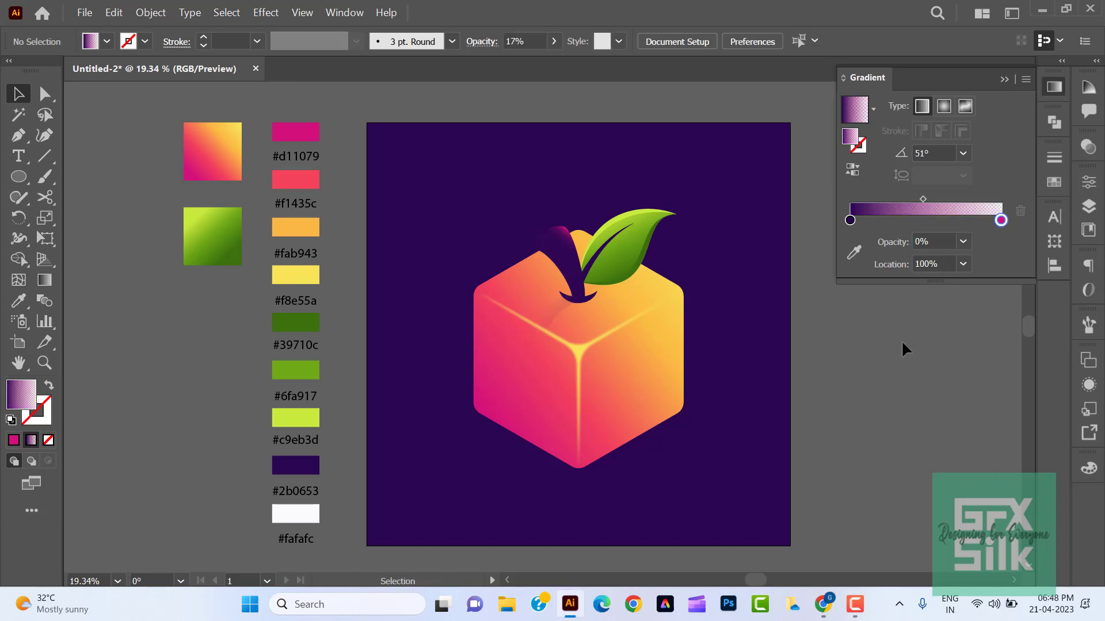
# - Try a different gradient angle on the stem's shadow
pyautogui.click(552, 312)
pyautogui.click(932, 174)
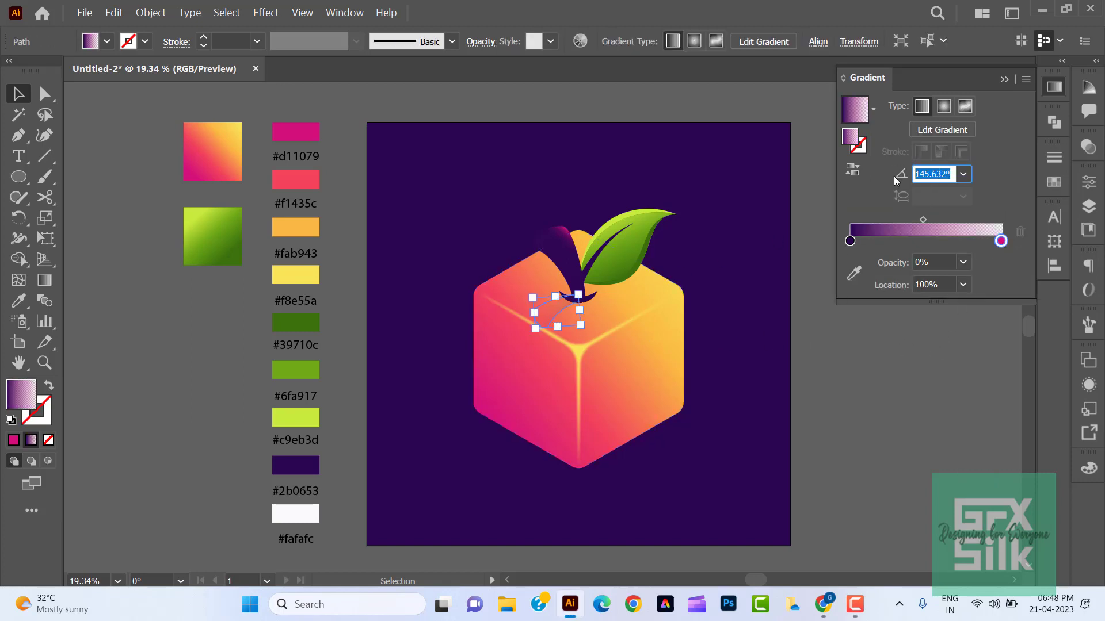
pyautogui.write('130')
pyautogui.press('Return')
pyautogui.click(861, 394)
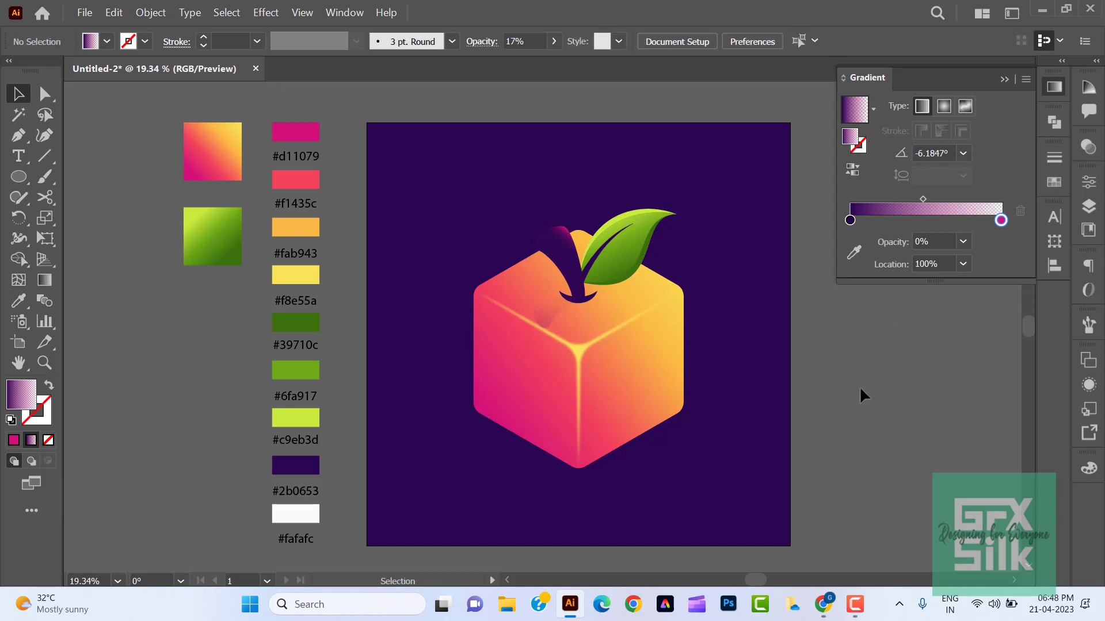
# - Set the gradient angle of the stem's shadow to -90°
pyautogui.click(556, 312)
pyautogui.click(963, 175)
pyautogui.click(986, 429)
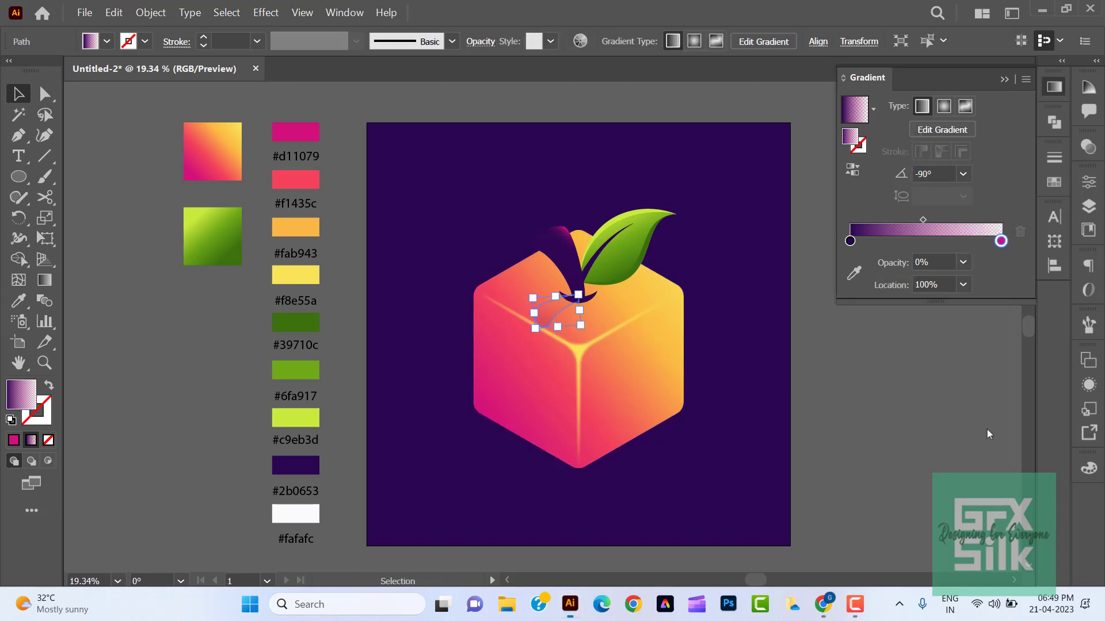
pyautogui.click(888, 410)
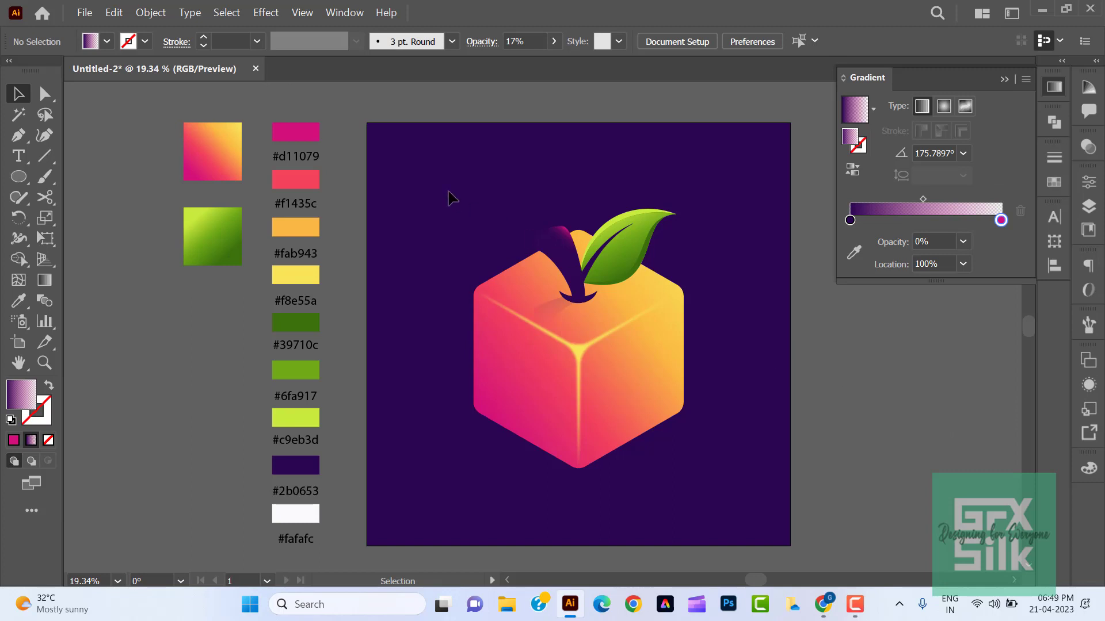
# - Group the cube, stem, shadow, hollow and leaf into one object
pyautogui.moveTo(656, 451); pyautogui.dragTo(685, 469)
pyautogui.rightClick(642, 371)
pyautogui.click(678, 252)
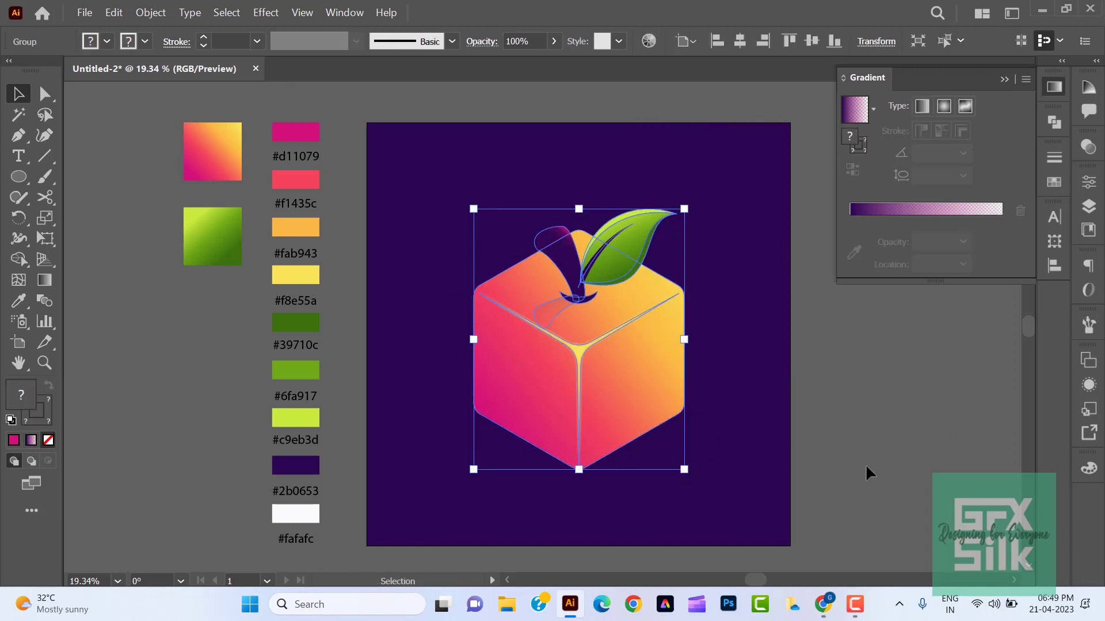
pyautogui.click(867, 469)
# - Scale the grouped fruit down to about half size and centre it horizontally in the upper half of the artboard
pyautogui.moveTo(431, 192); pyautogui.dragTo(683, 468)
pyautogui.click(832, 450)
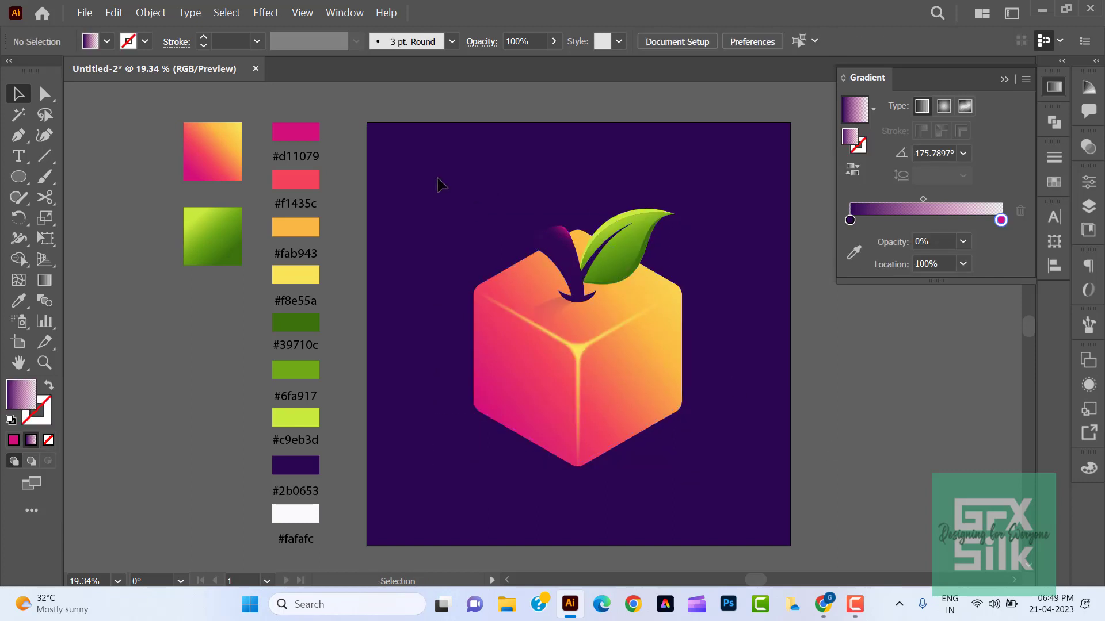
pyautogui.moveTo(549, 333); pyautogui.dragTo(576, 371)
pyautogui.moveTo(534, 301); pyautogui.dragTo(589, 294)
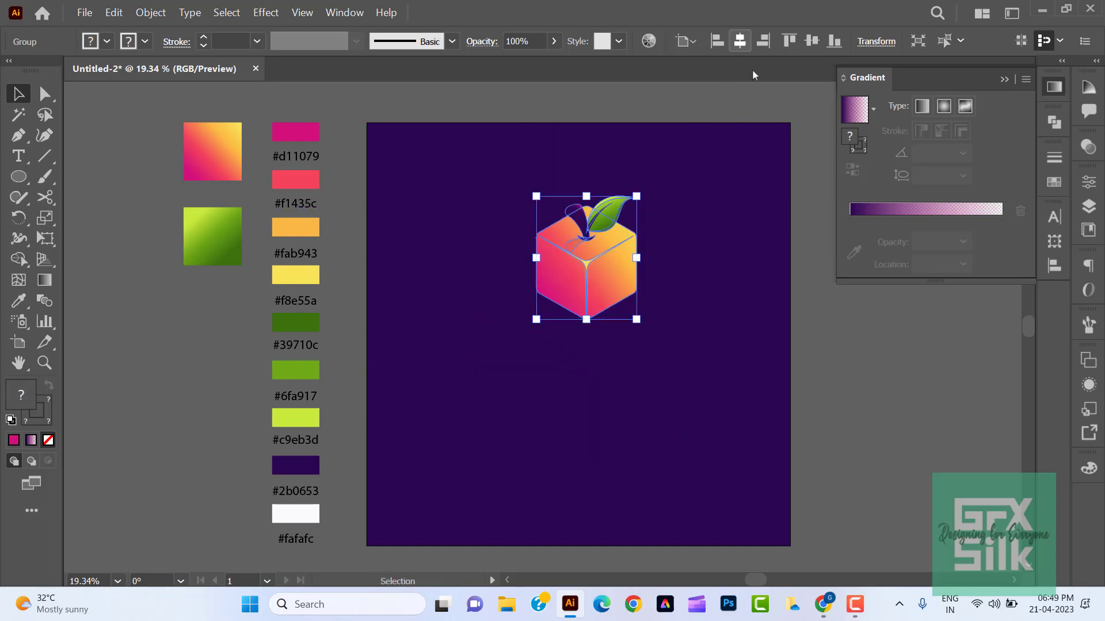
pyautogui.click(890, 405)
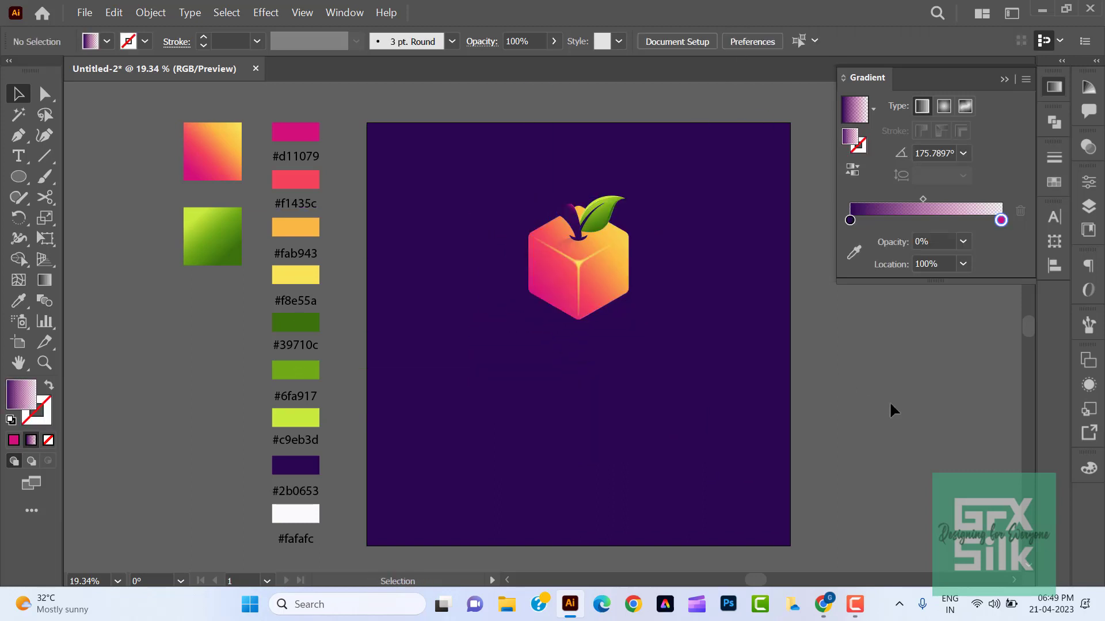
# - Add the text BOXORANGE below the fruit and enlarge it to about 149 pt
pyautogui.click(19, 156)
pyautogui.click(477, 386)
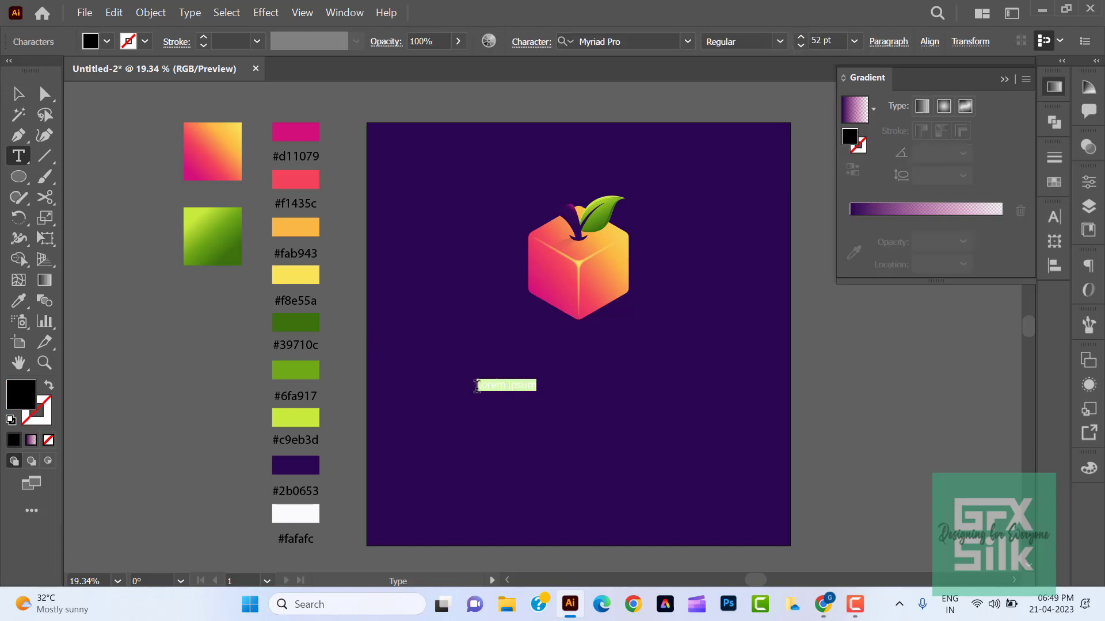
pyautogui.press('BackSpace')
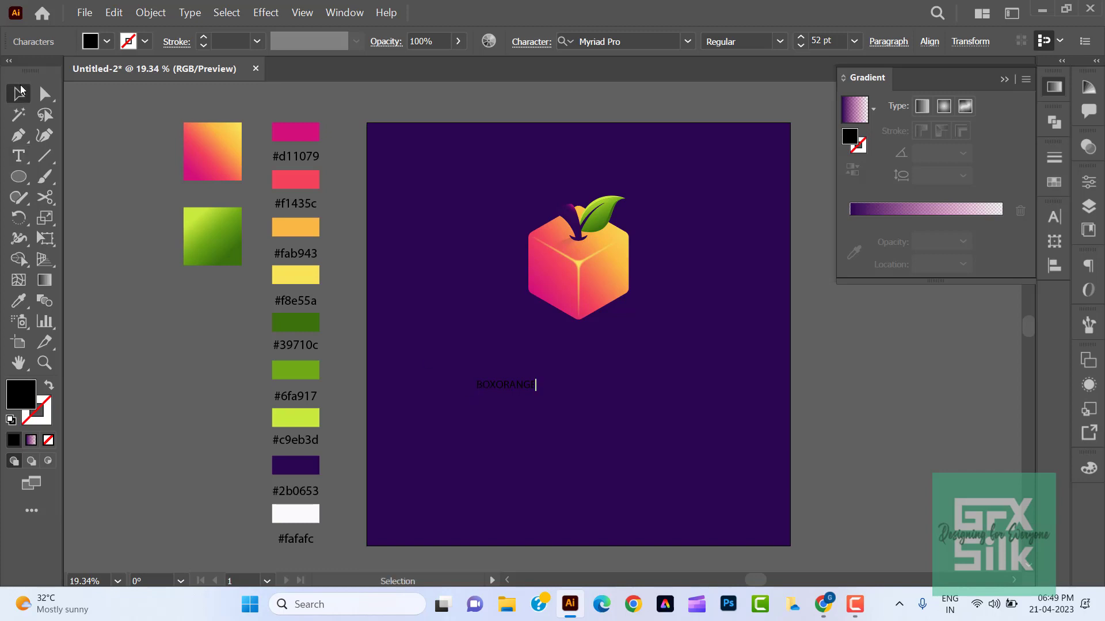
pyautogui.press('Escape')
pyautogui.moveTo(542, 392); pyautogui.dragTo(621, 424)
# - Duplicate the BOXORANGE text below itself and replace the copy's wording with PRODUCTIONS
pyautogui.press('t')
pyautogui.doubleClick(617, 417)
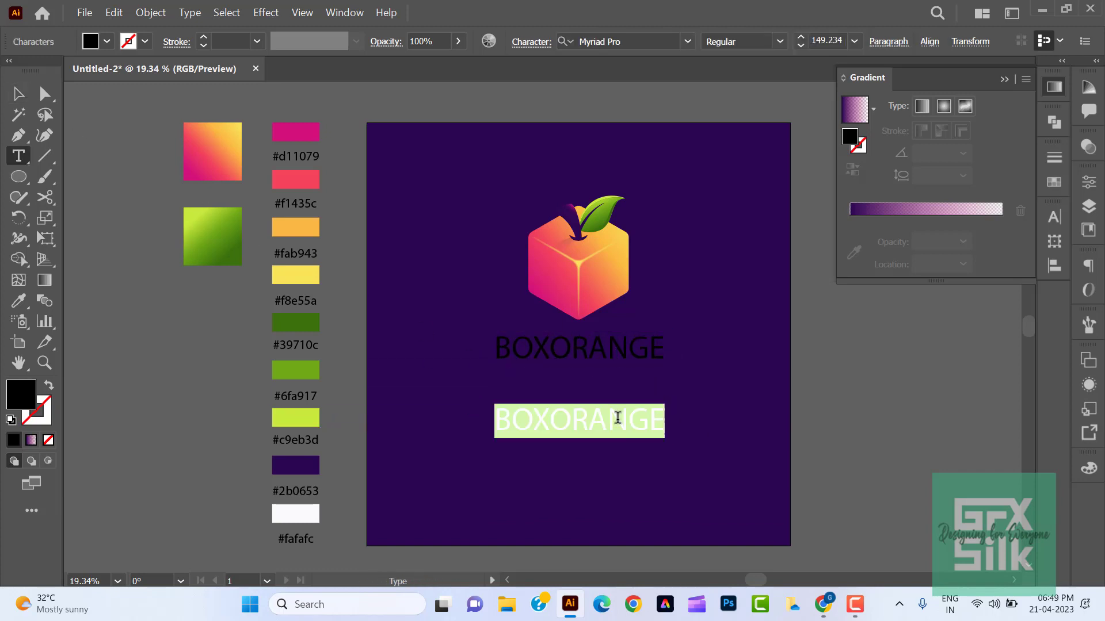
pyautogui.press('BackSpace')
pyautogui.write('PRODUCTIONS')
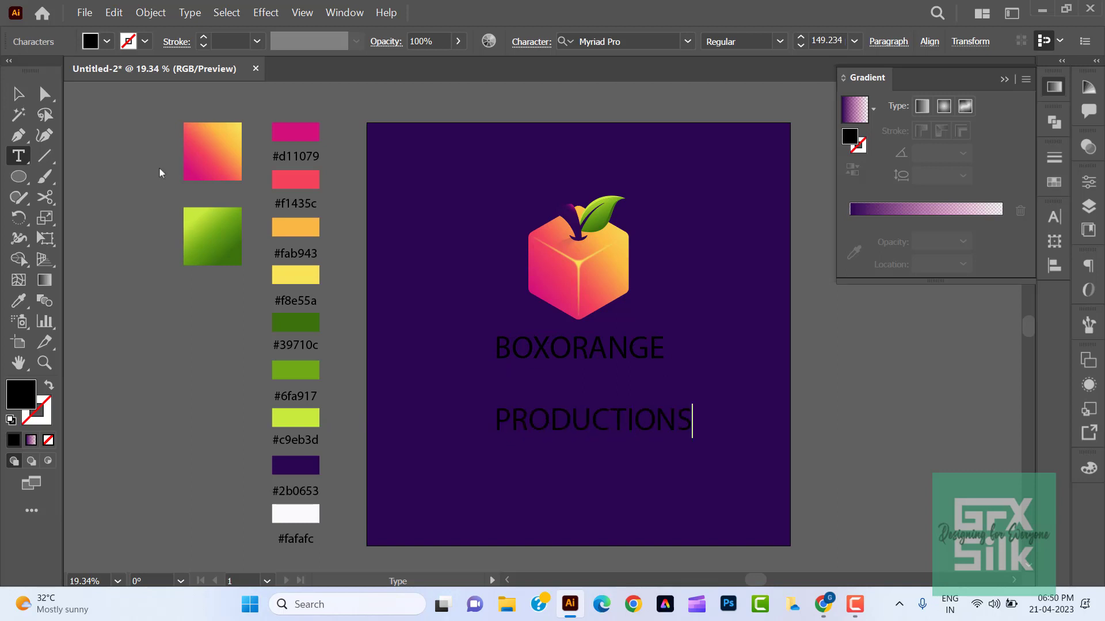
pyautogui.press('Escape')
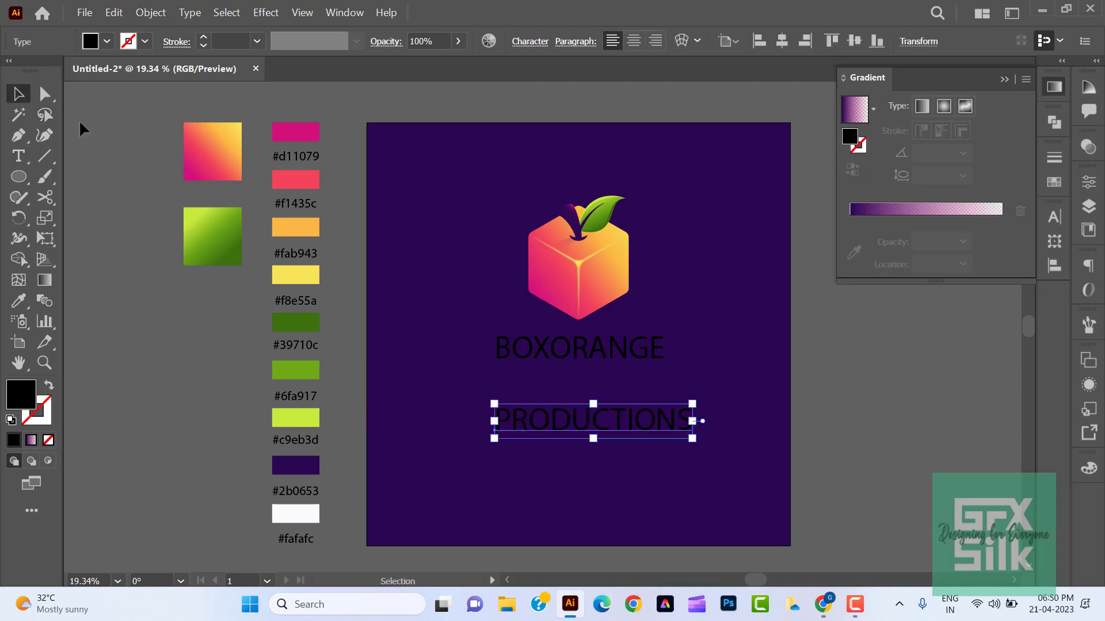
# - Move the PRODUCTIONS text further down and enlarge the BOXORANGE text above it
pyautogui.moveTo(662, 424); pyautogui.dragTo(663, 460)
pyautogui.click(655, 359)
pyautogui.moveTo(666, 369); pyautogui.dragTo(744, 383)
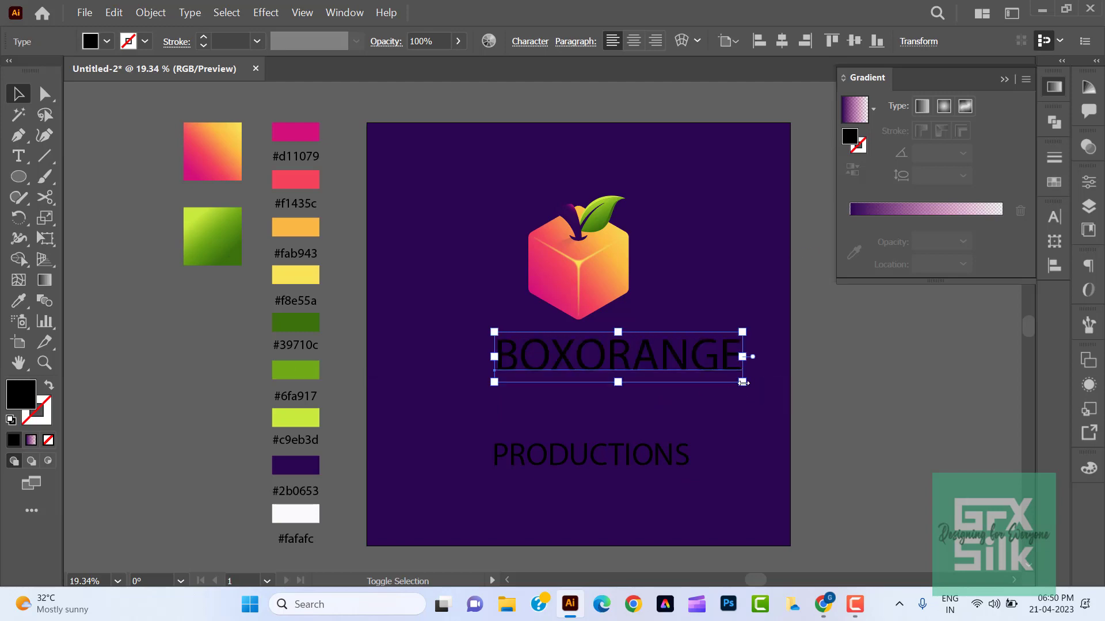
# - Set the BOXORANGE text in the Metropolis Bold font
pyautogui.click(1054, 218)
pyautogui.click(985, 235)
pyautogui.write('ava')
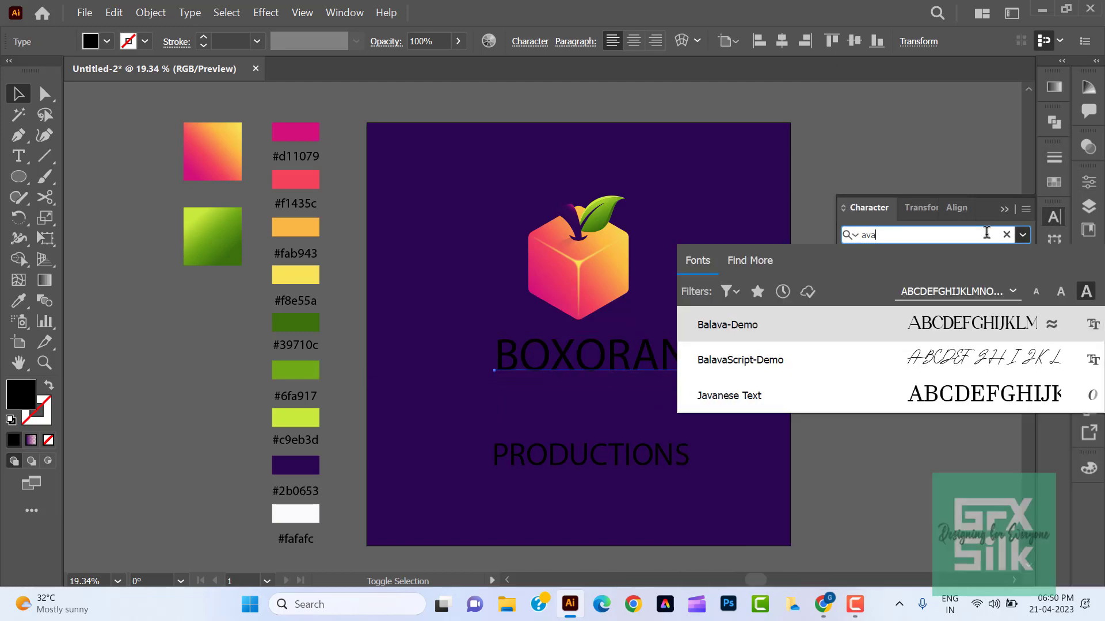
pyautogui.press('BackSpace')
pyautogui.press('BackSpace')
pyautogui.press('BackSpace')
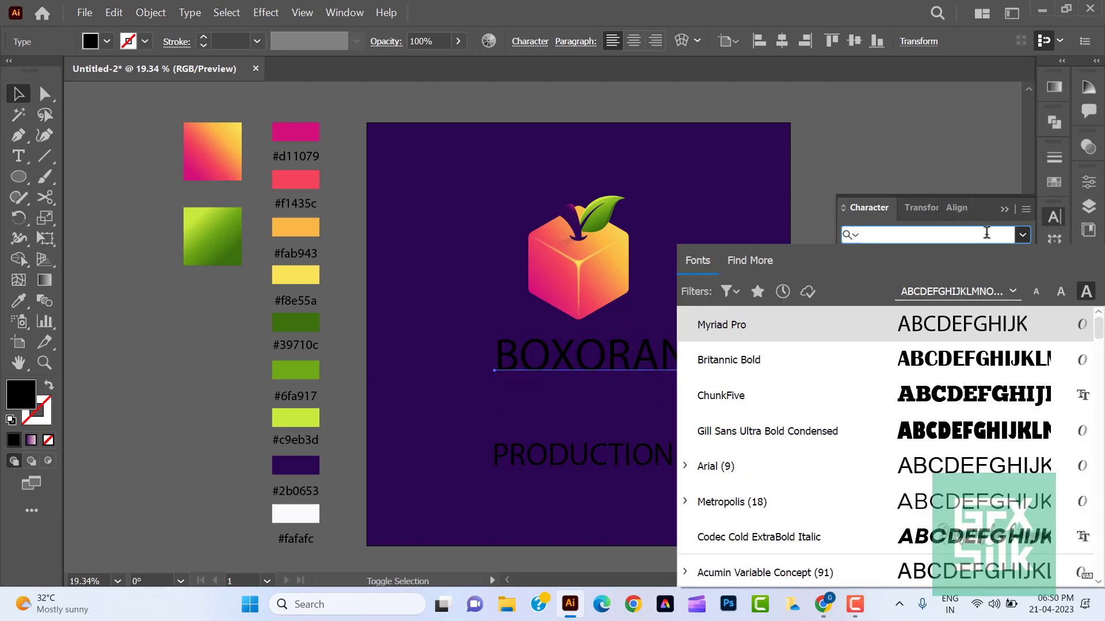
pyautogui.write('metro')
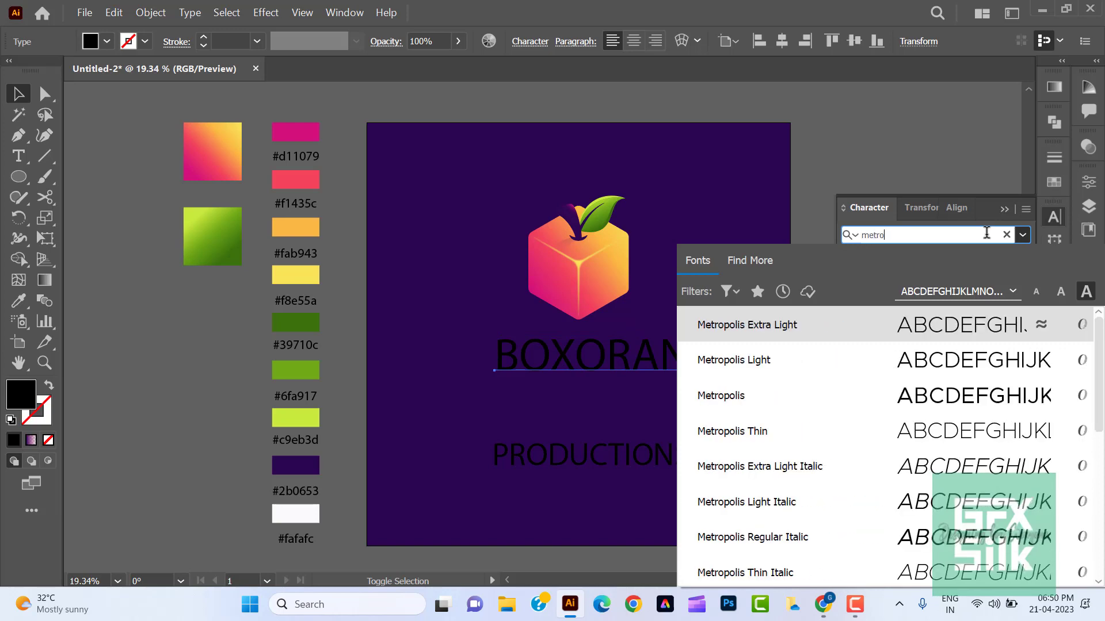
pyautogui.scroll(-5, 879, 502)
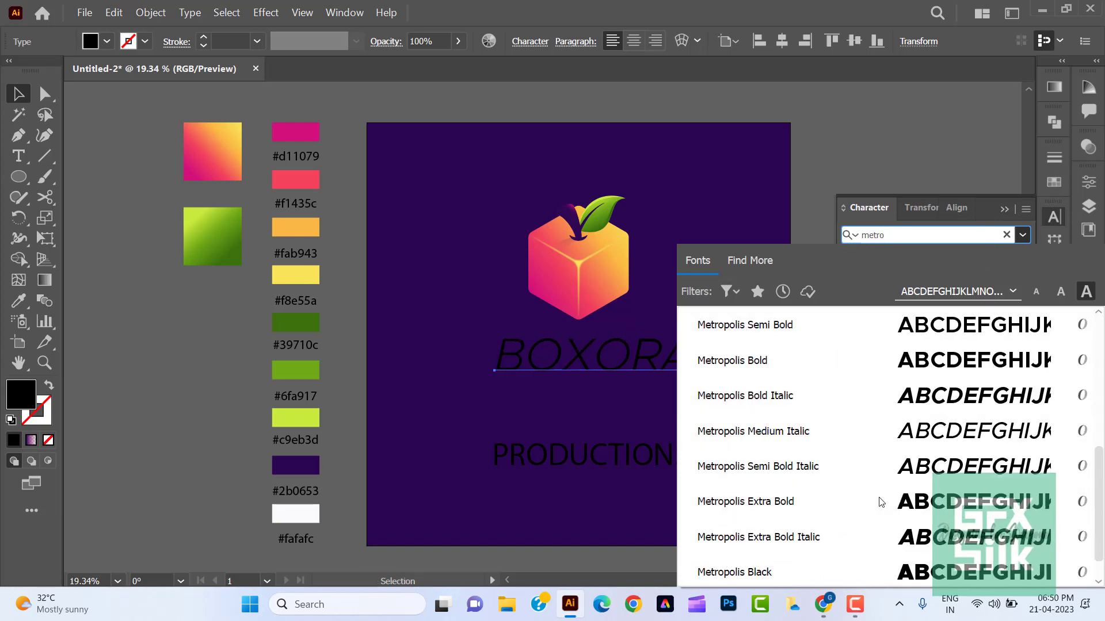
pyautogui.click(944, 367)
# - Change the word BOX to the Regular weight and fill it with the #fafafc white swatch
pyautogui.doubleClick(604, 368)
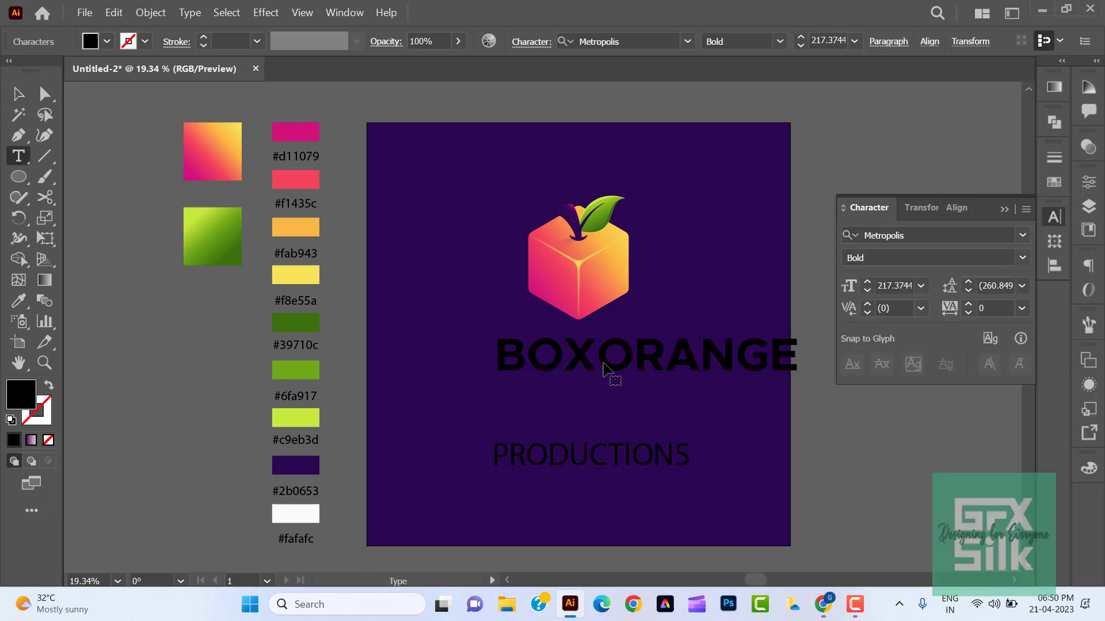
pyautogui.hotkey('shift', 'Home')
pyautogui.click(1022, 259)
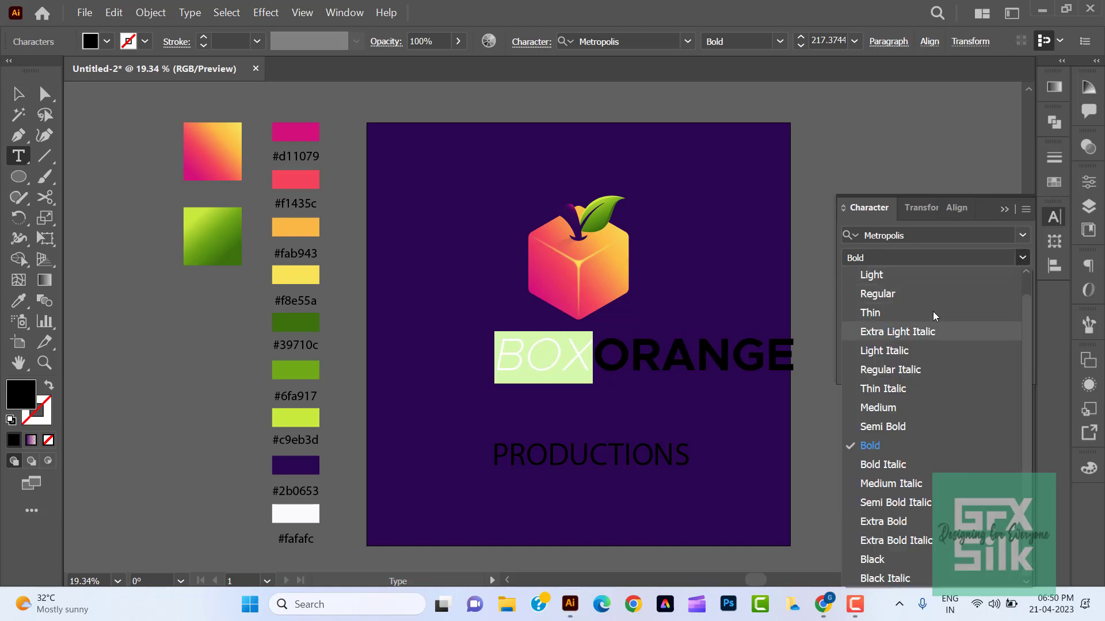
pyautogui.click(927, 296)
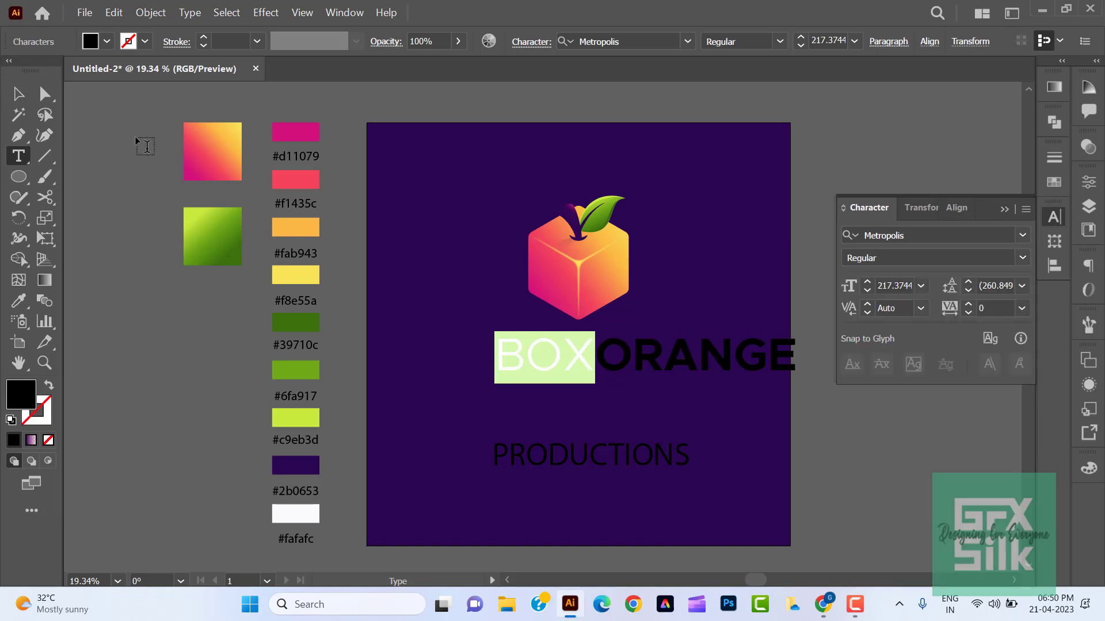
pyautogui.click(18, 300)
pyautogui.click(296, 514)
pyautogui.press('Right')
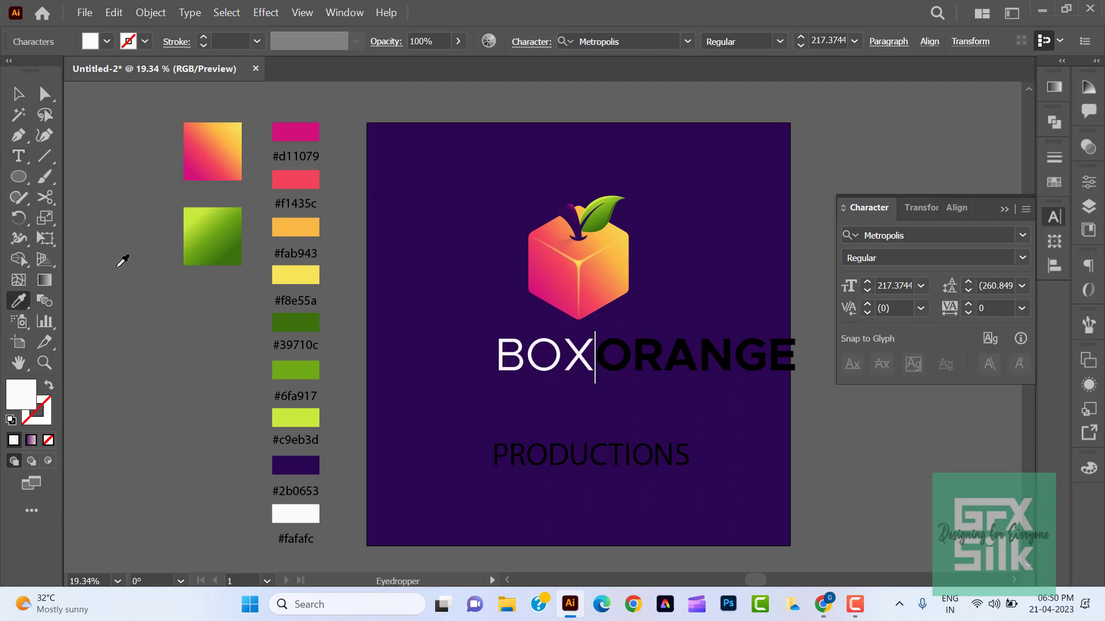
# - Try to apply the pink-to-yellow gradient swatch to the live text ORANGE
pyautogui.hotkey('ctrl', 'shift', 'Right')
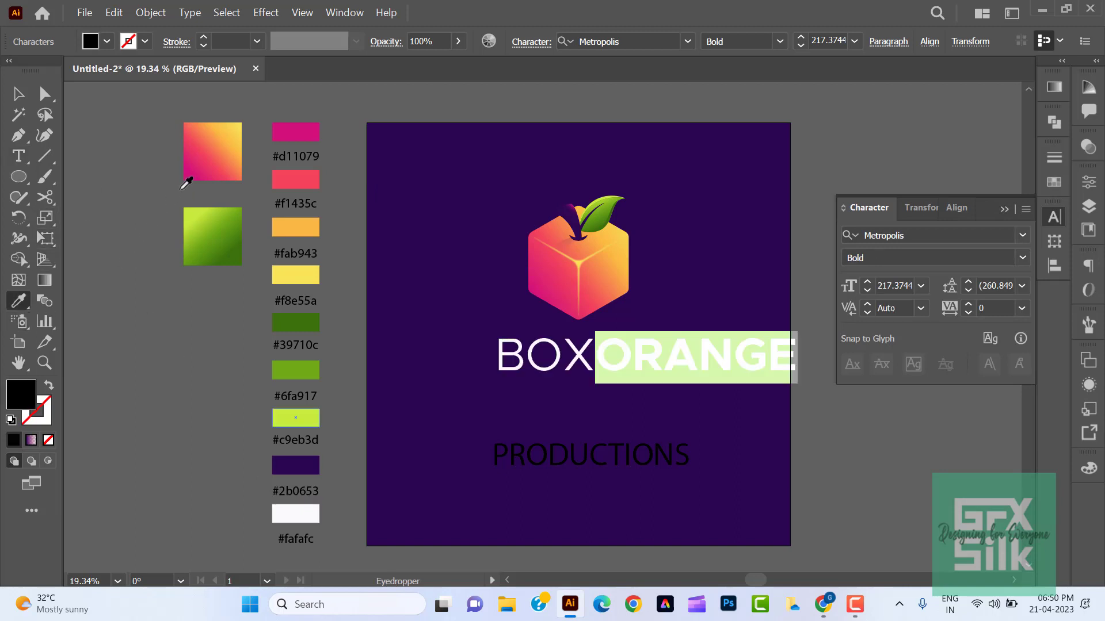
pyautogui.click(221, 140)
pyautogui.click(18, 94)
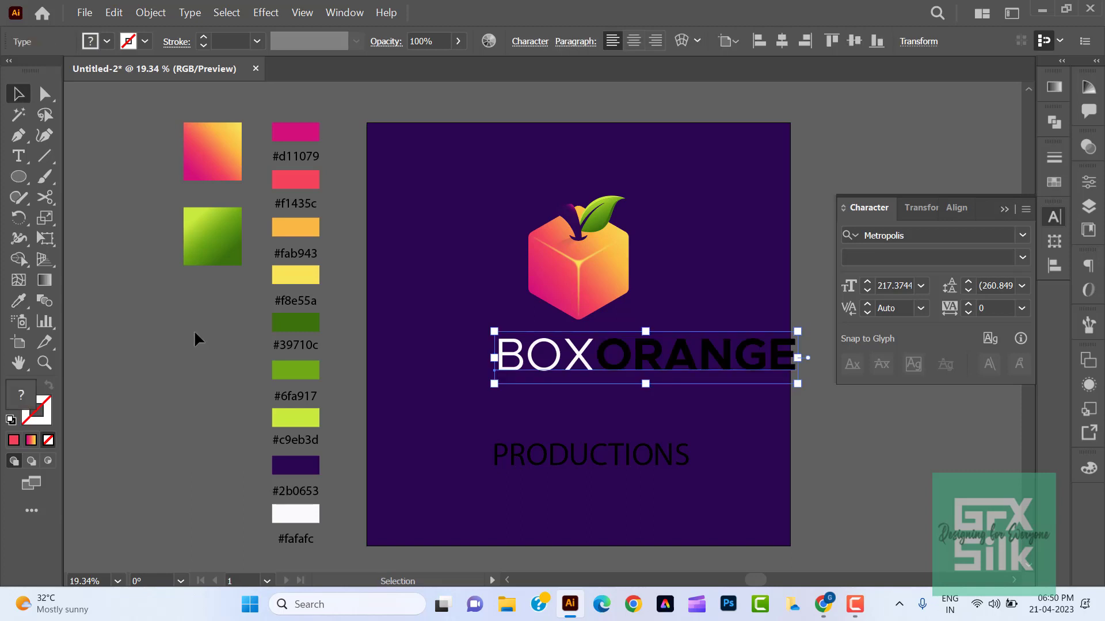
# - Set the BOXORANGE tracking to 40, then convert it to outlines placed centrally below the fruit
pyautogui.hotkey('alt', 'Right')
pyautogui.hotkey('alt', 'Right')
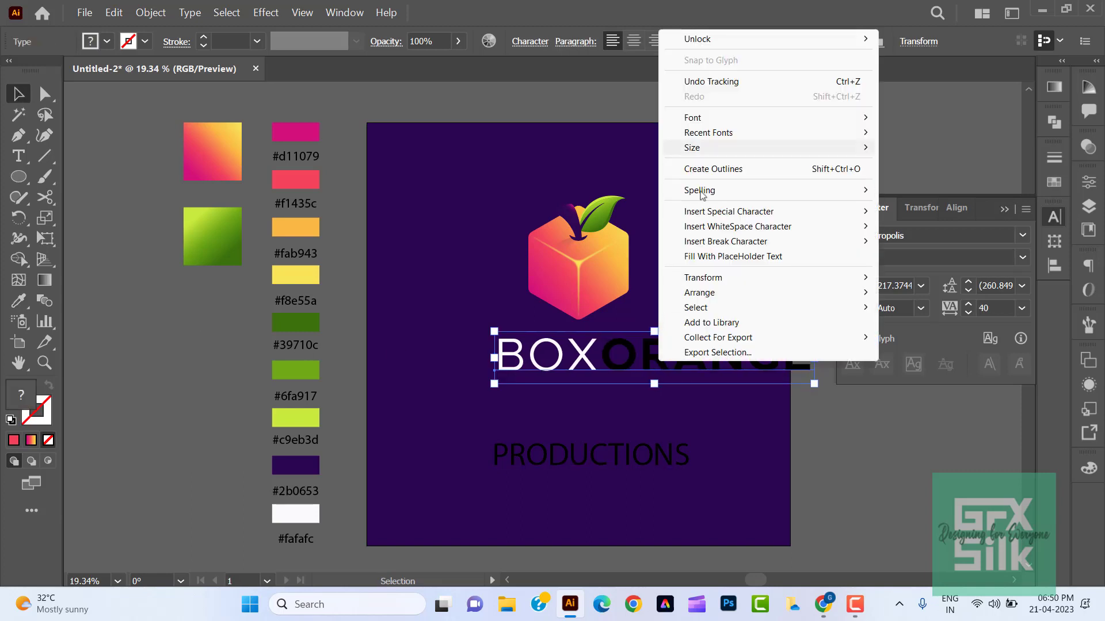
pyautogui.click(713, 168)
pyautogui.moveTo(713, 353); pyautogui.dragTo(643, 374)
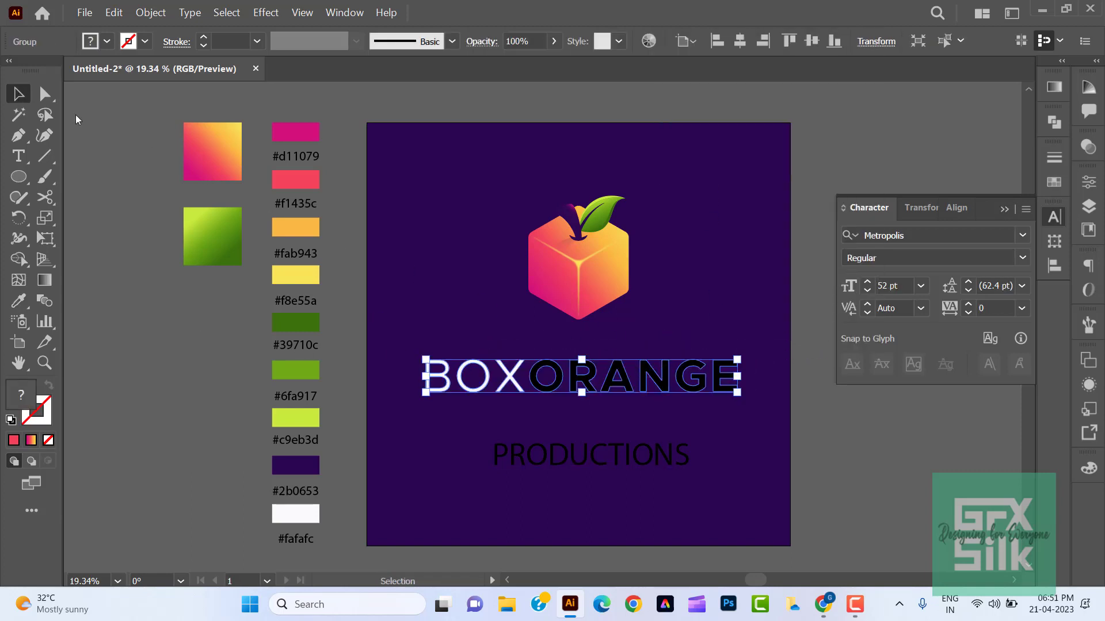
# - Select only the outlined letters of ORANGE and fill them with the pink-to-yellow gradient swatch
pyautogui.press('a')
pyautogui.click(668, 404)
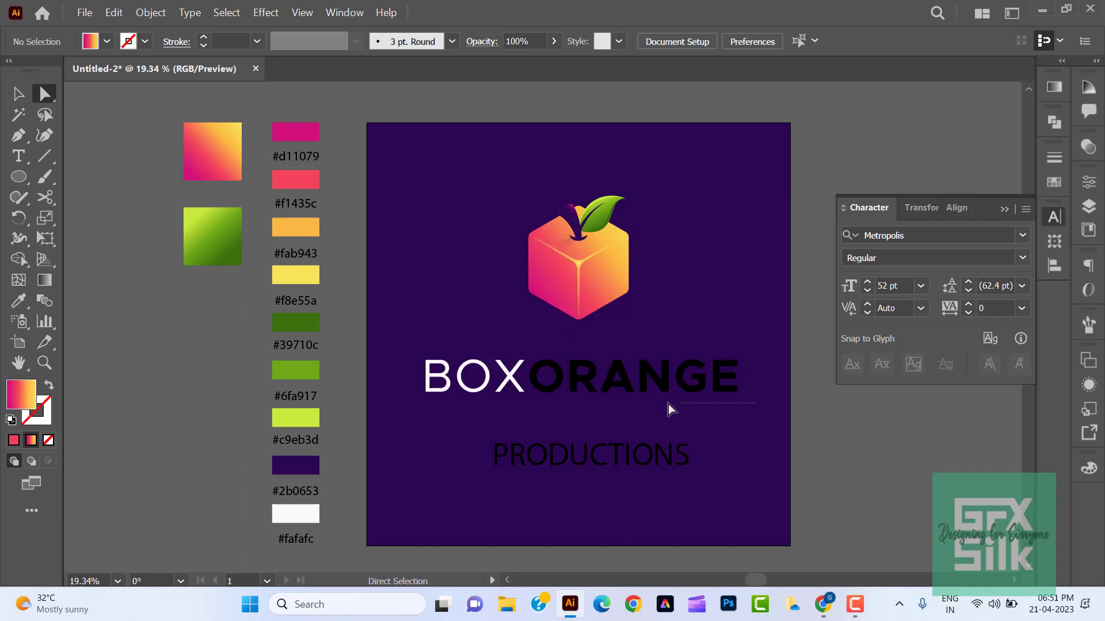
pyautogui.click(529, 347)
pyautogui.press('i')
pyautogui.click(210, 157)
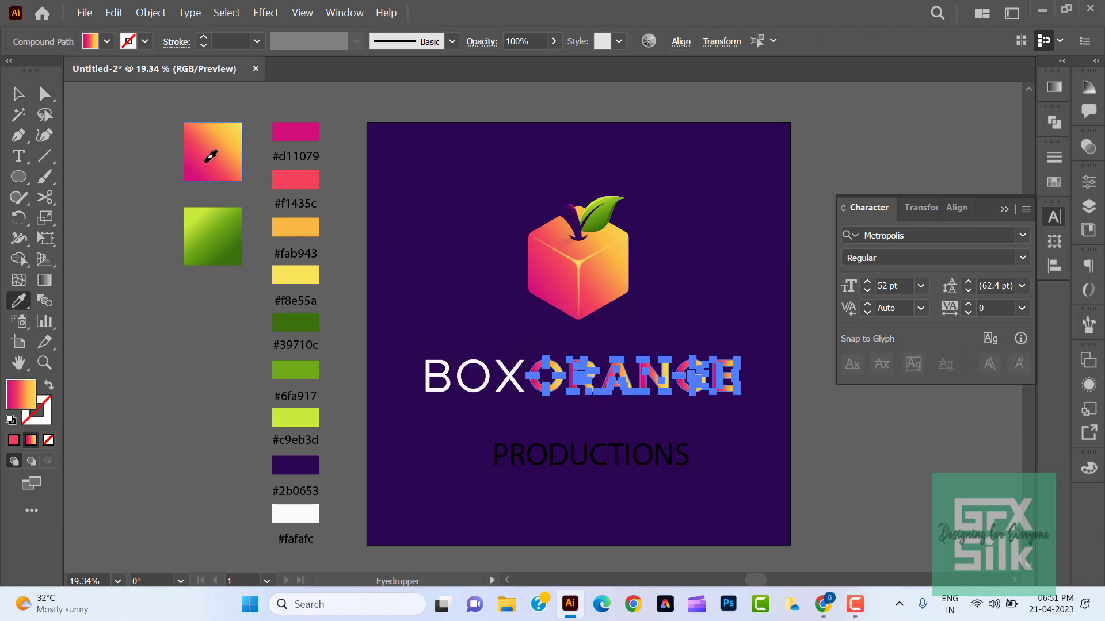
# - Make the ORANGE letters one compound path so the gradient runs across the whole word
pyautogui.click(150, 12)
pyautogui.moveTo(288, 519)
pyautogui.click(391, 512)
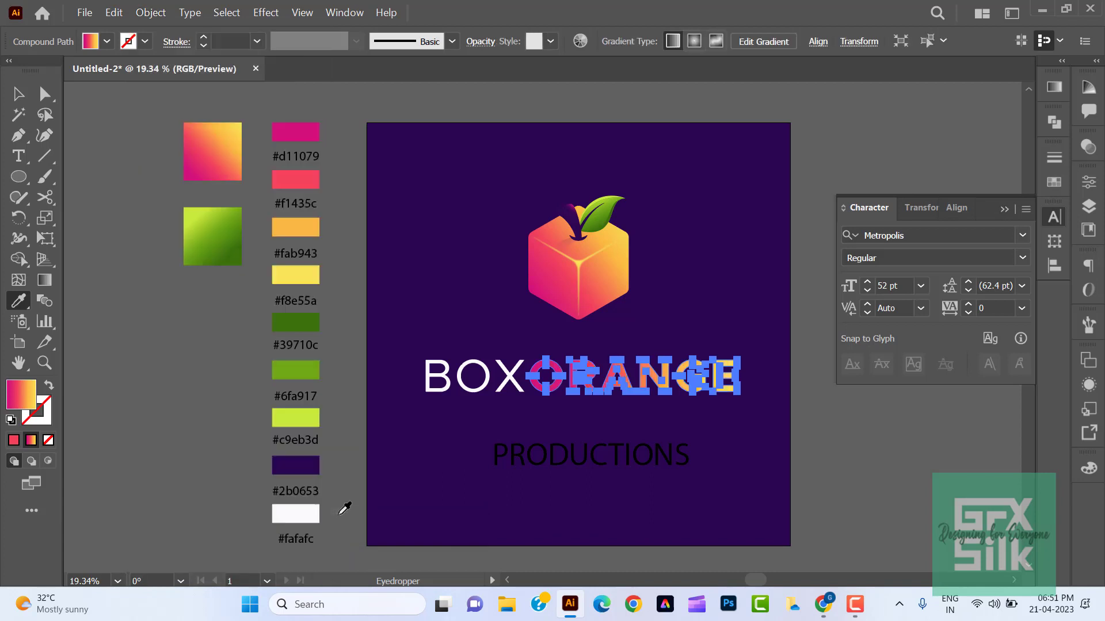
pyautogui.press('v')
pyautogui.click(151, 328)
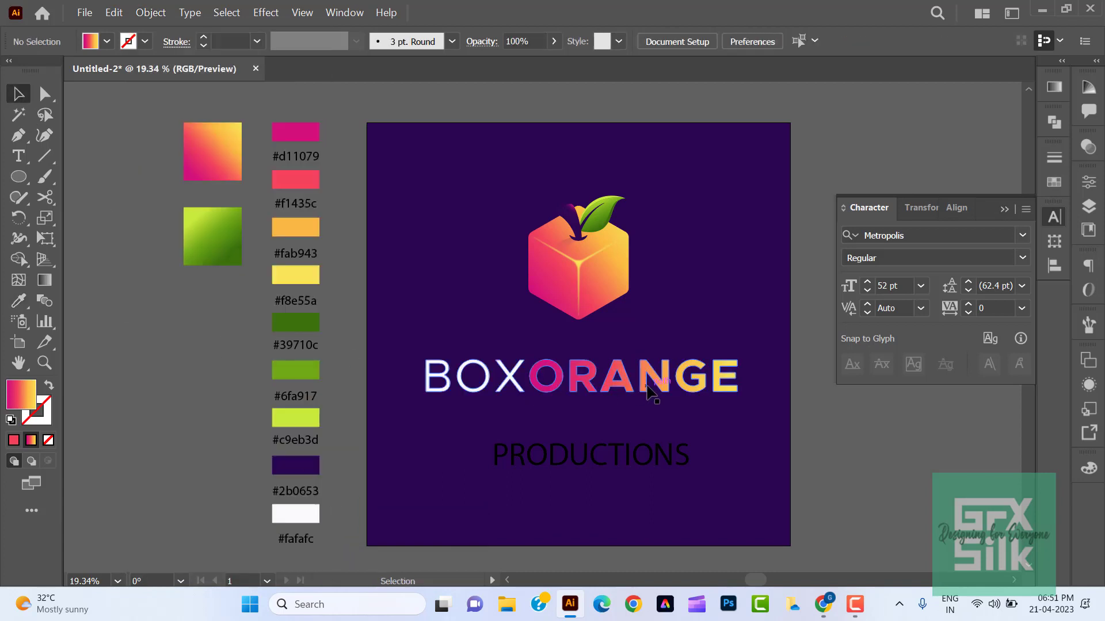
# - Scale BOXORANGE down to about two thirds close below the fruit and move PRODUCTIONS directly beneath it
pyautogui.click(732, 387)
pyautogui.moveTo(735, 394); pyautogui.dragTo(653, 357)
pyautogui.click(648, 374)
pyautogui.click(645, 365)
pyautogui.moveTo(649, 454); pyautogui.dragTo(633, 398)
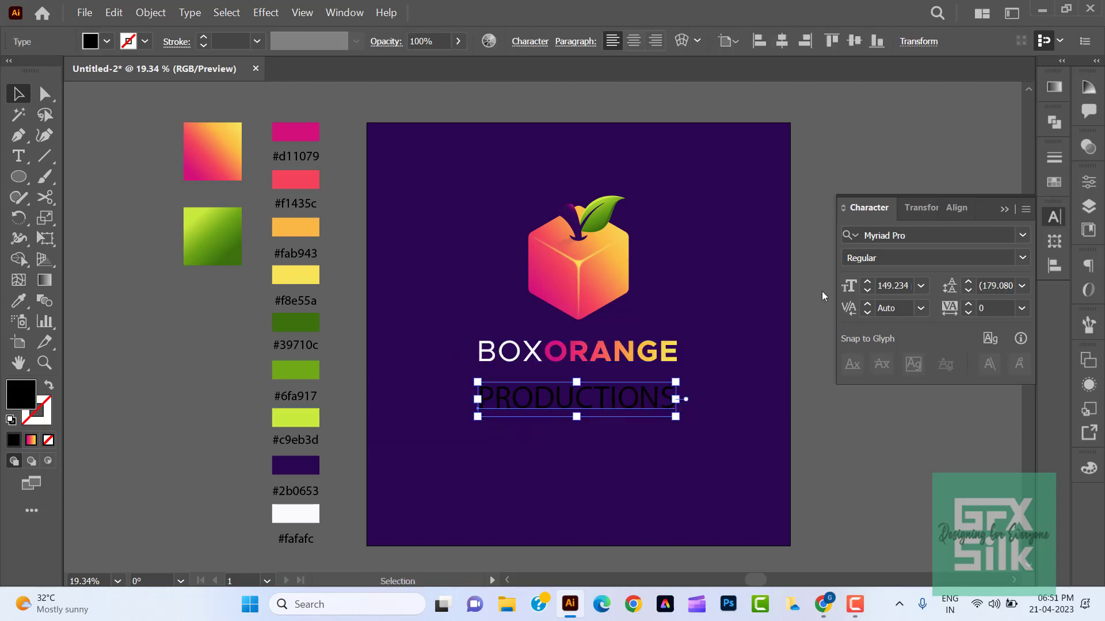
# - Set the PRODUCTIONS text in the Metropolis Medium font
pyautogui.click(919, 236)
pyautogui.write('metro')
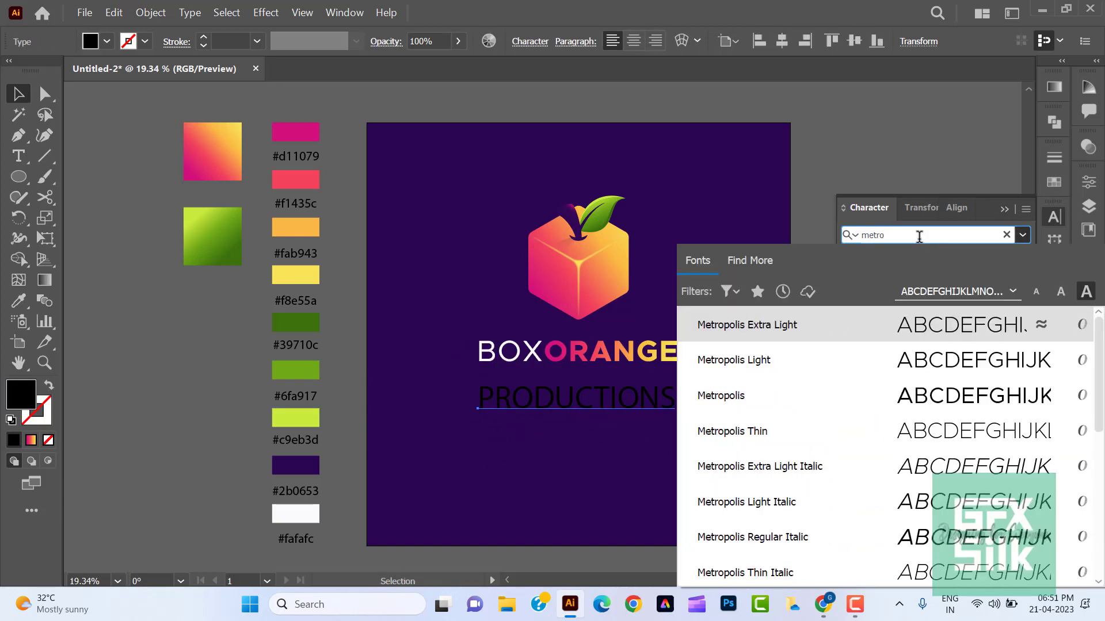
pyautogui.press('Down')
pyautogui.press('Down')
pyautogui.scroll(-1, 984, 396)
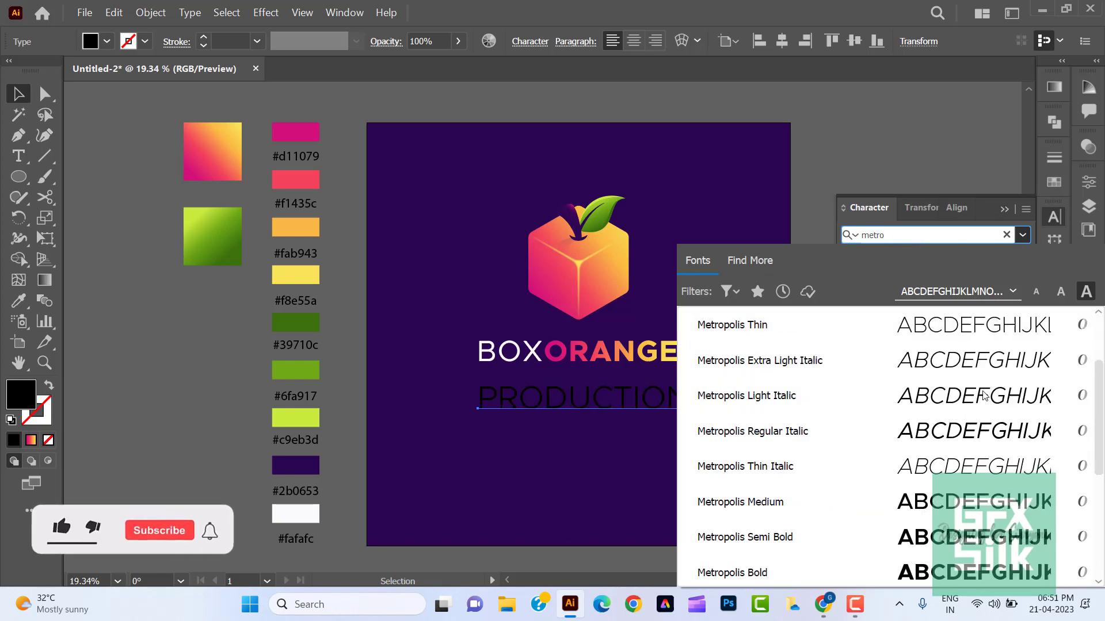
pyautogui.click(978, 502)
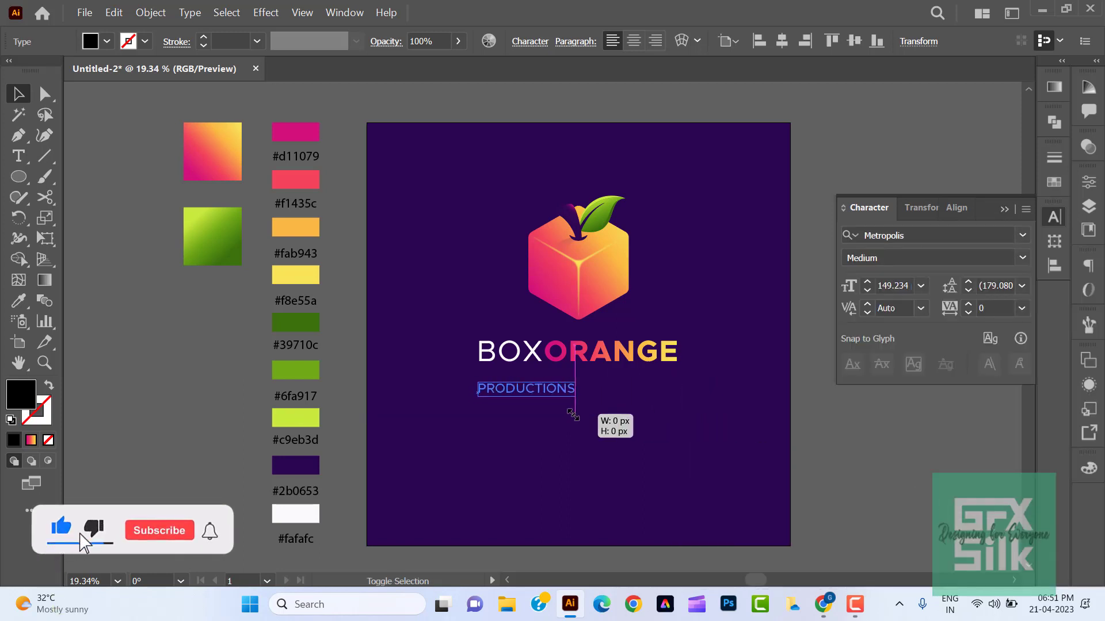
# - Shrink PRODUCTIONS to about 51 pt and widen its tracking to 820
pyautogui.moveTo(573, 415); pyautogui.dragTo(558, 411)
pyautogui.hotkey('alt', 'Right')
pyautogui.hotkey('alt', 'Right')
pyautogui.hotkey('alt', 'Right')
pyautogui.hotkey('alt', 'Right')
pyautogui.hotkey('alt', 'Right')
pyautogui.hotkey('alt', 'Right')
pyautogui.hotkey('alt', 'Right')
pyautogui.hotkey('alt', 'Right')
pyautogui.hotkey('alt', 'Right')
pyautogui.hotkey('alt', 'Right')
pyautogui.hotkey('alt', 'Right')
pyautogui.hotkey('alt', 'Right')
pyautogui.hotkey('alt', 'Right')
pyautogui.hotkey('alt', 'Right')
pyautogui.hotkey('alt', 'Right')
pyautogui.hotkey('alt', 'Right')
pyautogui.hotkey('alt', 'Right')
pyautogui.hotkey('alt', 'Right')
pyautogui.hotkey('alt', 'Right')
pyautogui.hotkey('alt', 'Right')
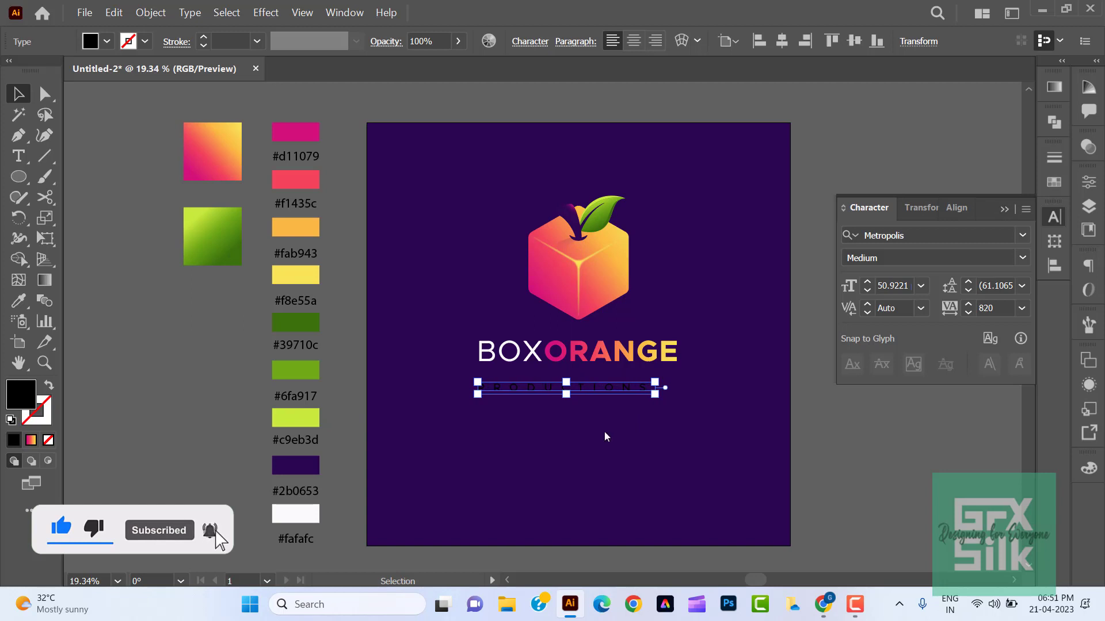
# - Fill PRODUCTIONS with the #f8e55a yellow swatch and convert it to outlines
pyautogui.click(13, 305)
pyautogui.click(285, 278)
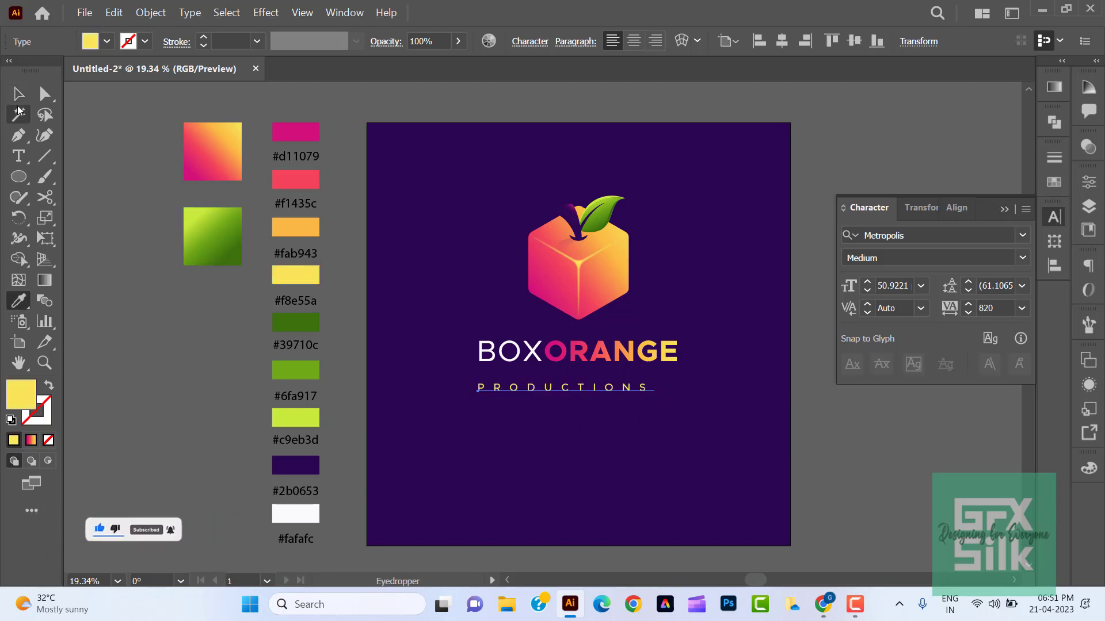
pyautogui.click(18, 93)
pyautogui.rightClick(517, 391)
pyautogui.click(584, 198)
pyautogui.moveTo(641, 442); pyautogui.dragTo(651, 462)
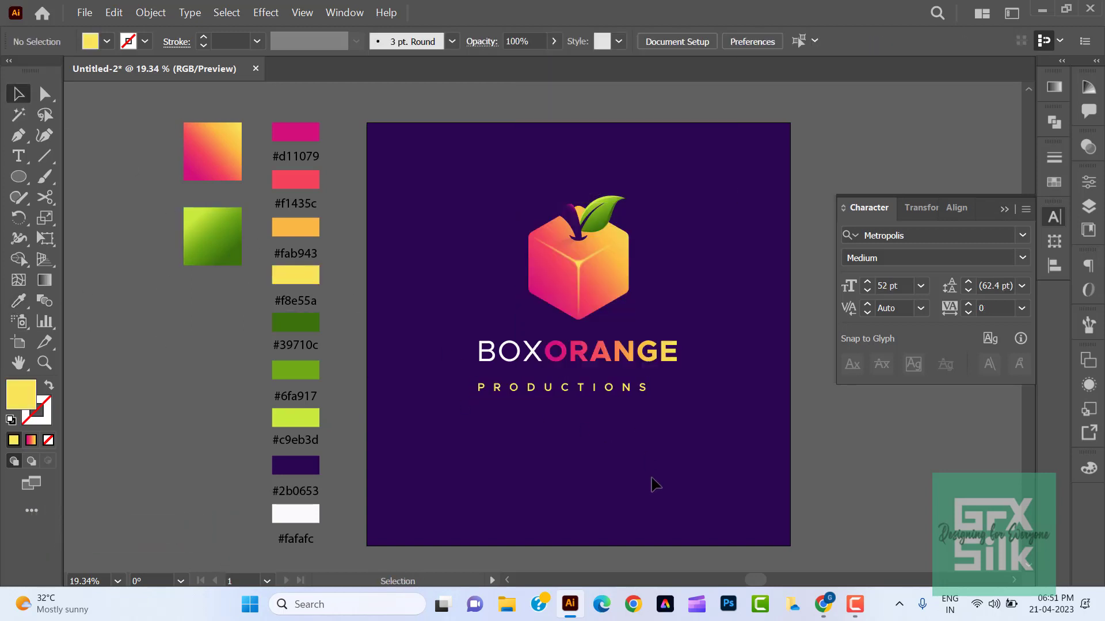
# - Move PRODUCTIONS centrally beneath BOXORANGE and align the fruit and both words on a common vertical axis
pyautogui.moveTo(630, 390); pyautogui.dragTo(506, 164)
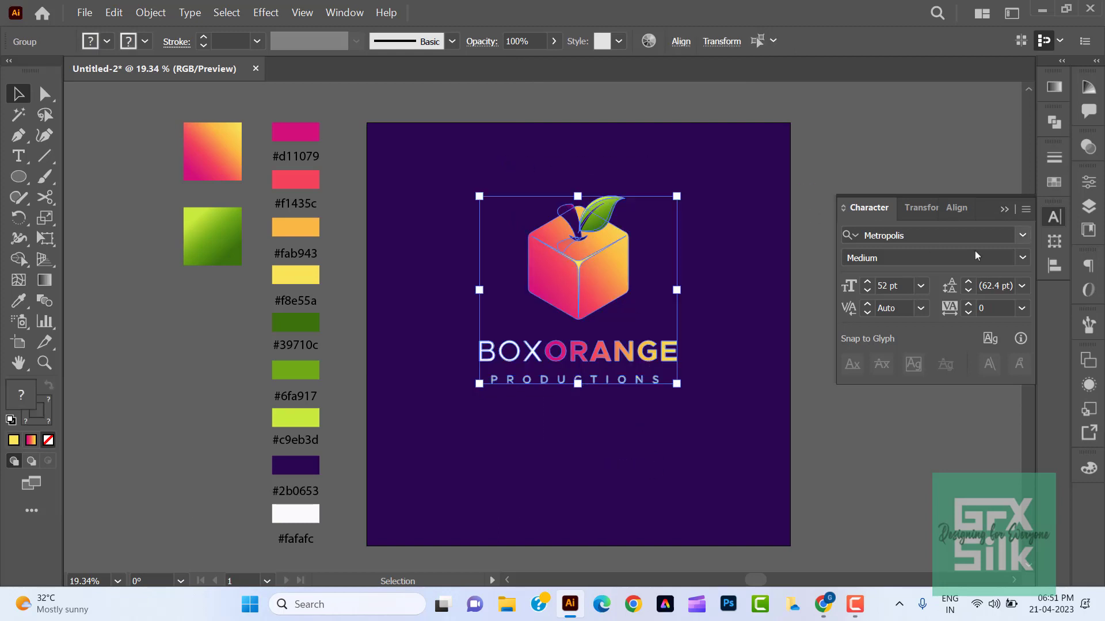
pyautogui.click(1054, 265)
pyautogui.click(665, 420)
# - Nudge PRODUCTIONS and BOXORANGE vertically to tighten the gap between the two words
pyautogui.click(623, 383)
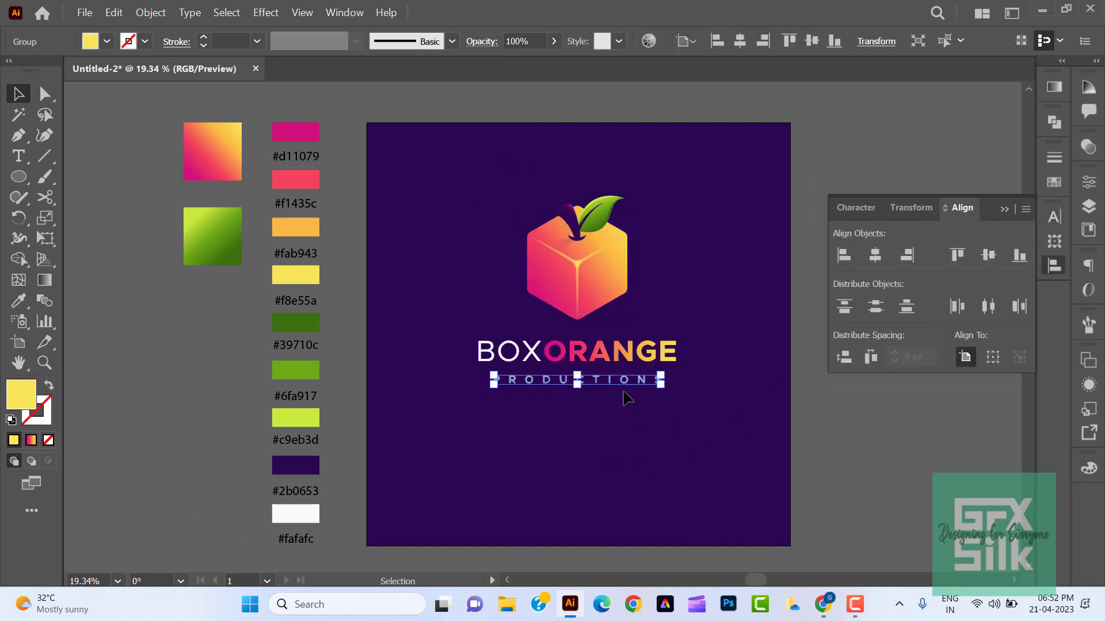
pyautogui.hotkey('shift', 'Up')
pyautogui.hotkey('shift', 'Up')
pyautogui.hotkey('shift', 'Up')
pyautogui.moveTo(650, 436); pyautogui.dragTo(578, 340)
pyautogui.hotkey('shift', 'Down')
# - Nudge both lines of lettering together slightly up towards the fruit
pyautogui.click(632, 435)
pyautogui.moveTo(674, 435); pyautogui.dragTo(594, 353)
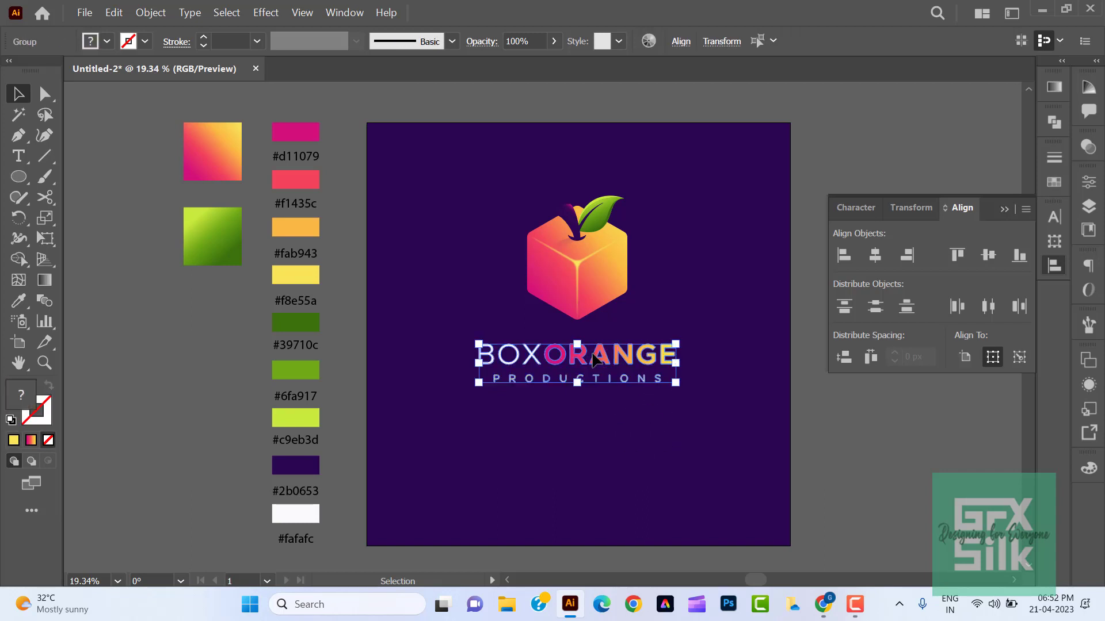
pyautogui.hotkey('shift', 'Down')
pyautogui.hotkey('shift', 'Up')
pyautogui.hotkey('shift', 'Up')
pyautogui.hotkey('shift', 'Up')
# - Group the fruit with the BOXORANGE and PRODUCTIONS lettering
pyautogui.click(720, 441)
pyautogui.moveTo(456, 154); pyautogui.dragTo(455, 153)
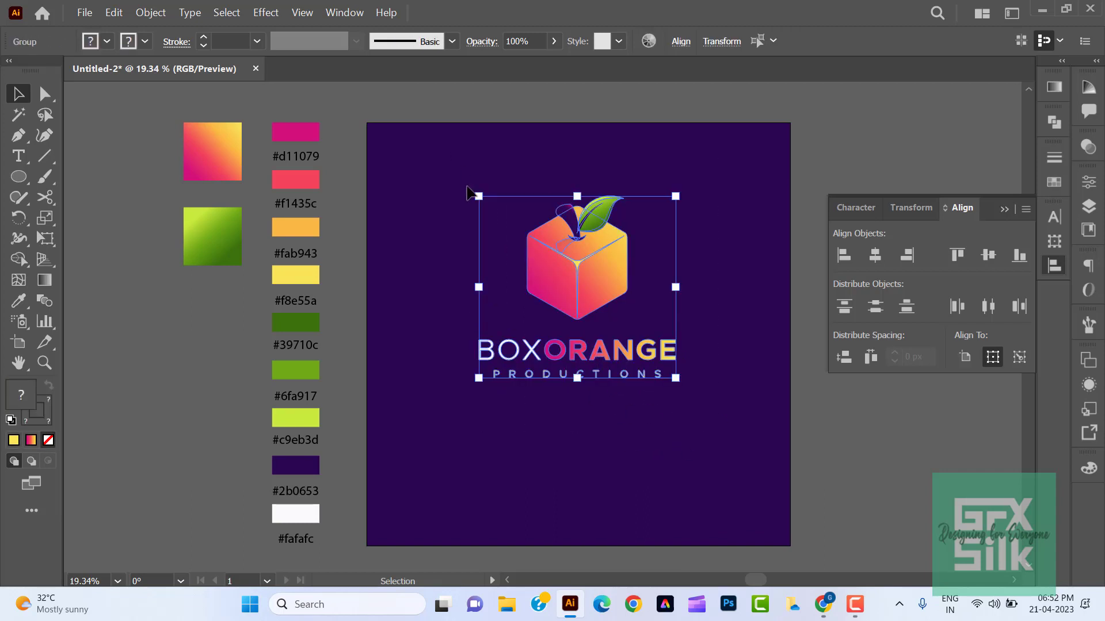
pyautogui.rightClick(597, 236)
pyautogui.click(613, 368)
# - Centre the grouped logo horizontally and vertically on the artboard and enlarge it by about a third
pyautogui.click(740, 40)
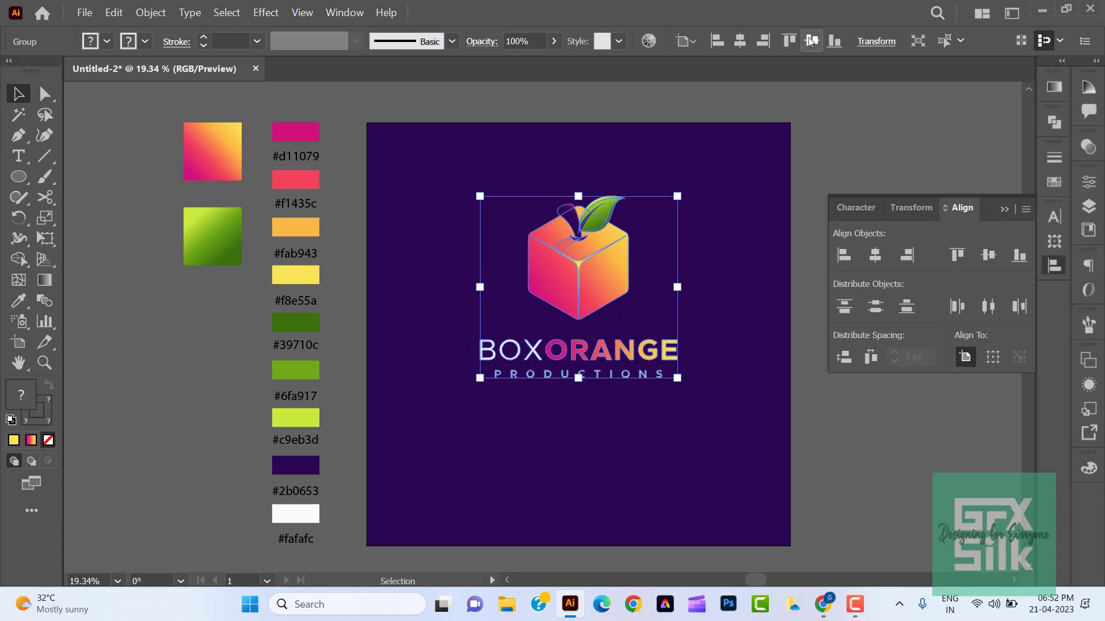
pyautogui.click(811, 40)
pyautogui.moveTo(681, 428); pyautogui.dragTo(764, 476)
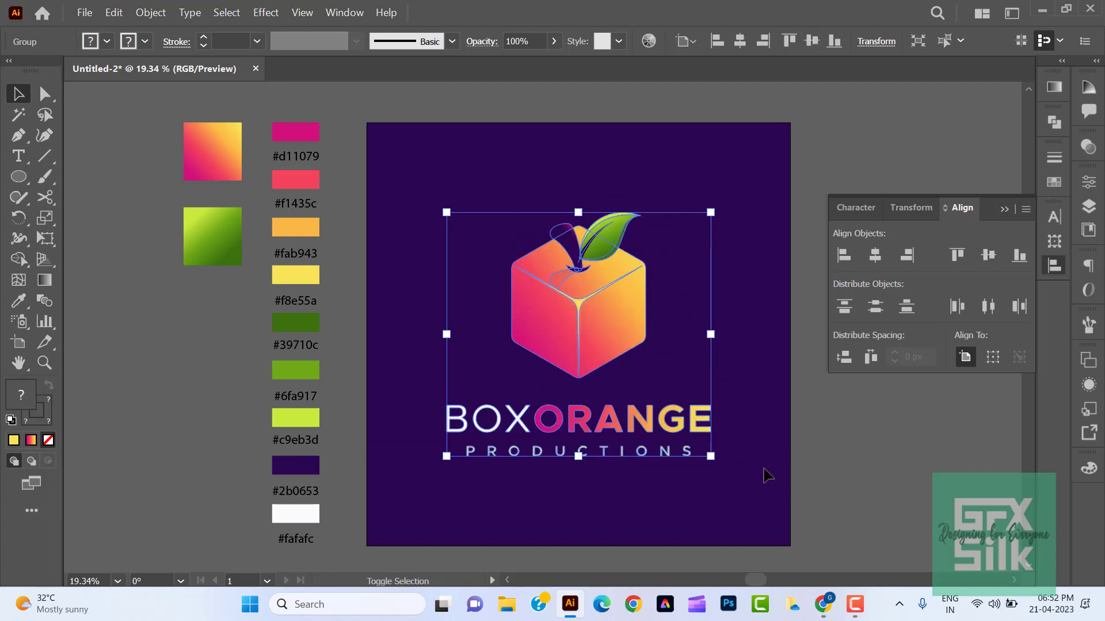
pyautogui.click(764, 476)
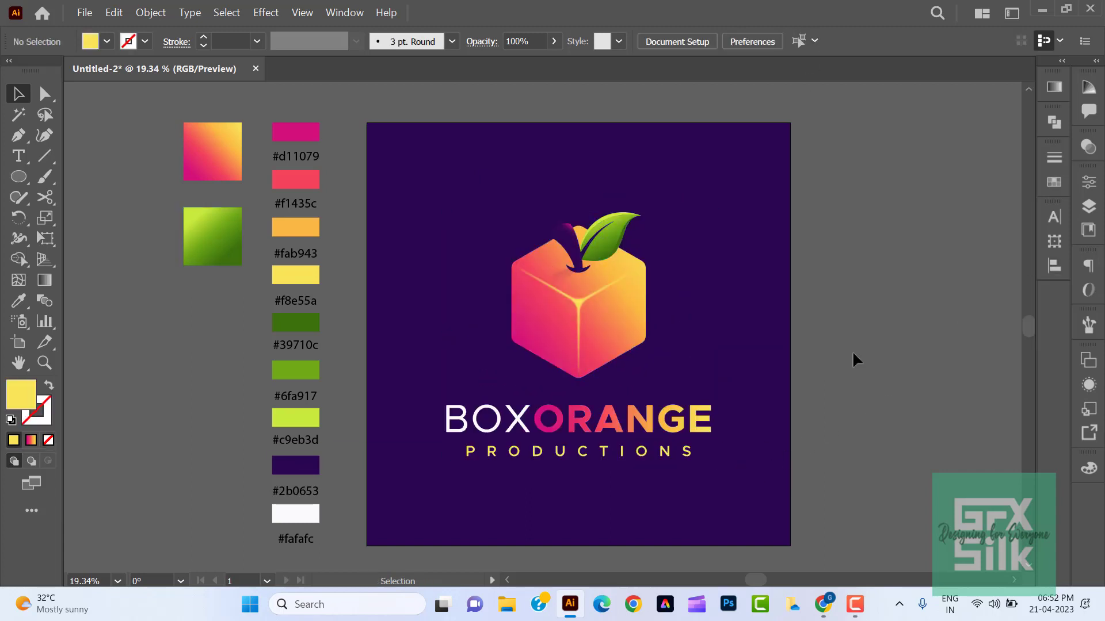